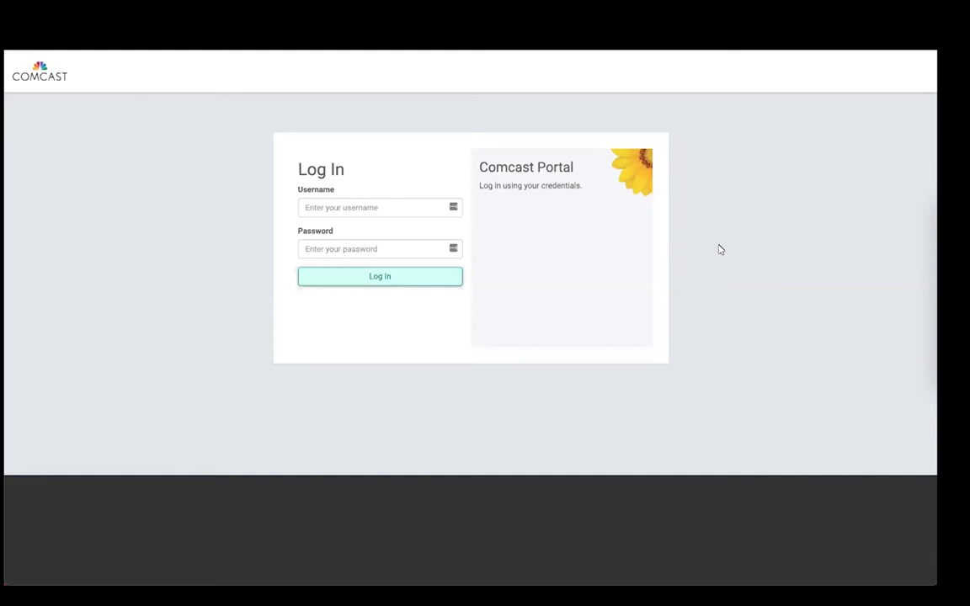
# Log in to the admin portal with the saved admin credential and dismiss the password breach warning.
pyautogui.click(408, 207)
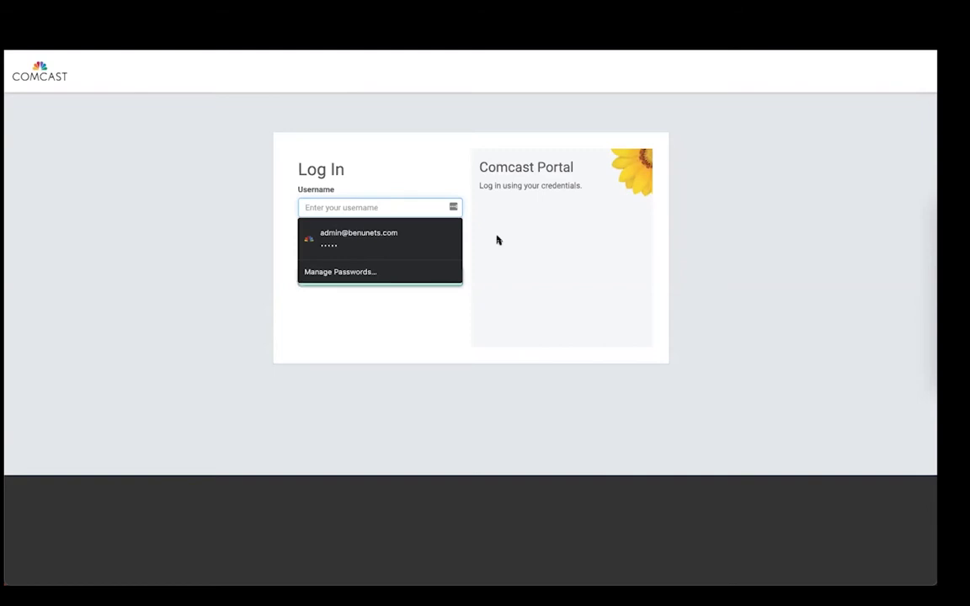
pyautogui.click(437, 235)
pyautogui.click(385, 277)
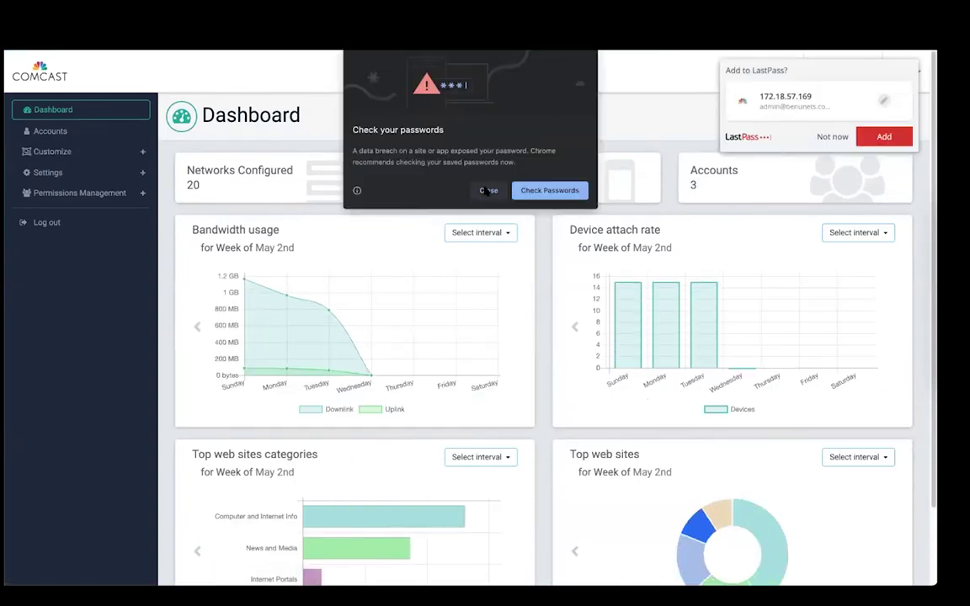
pyautogui.click(488, 190)
# Decline LastPass's save prompt and scroll down to the week-of-May-2nd top web site category charts.
pyautogui.click(832, 137)
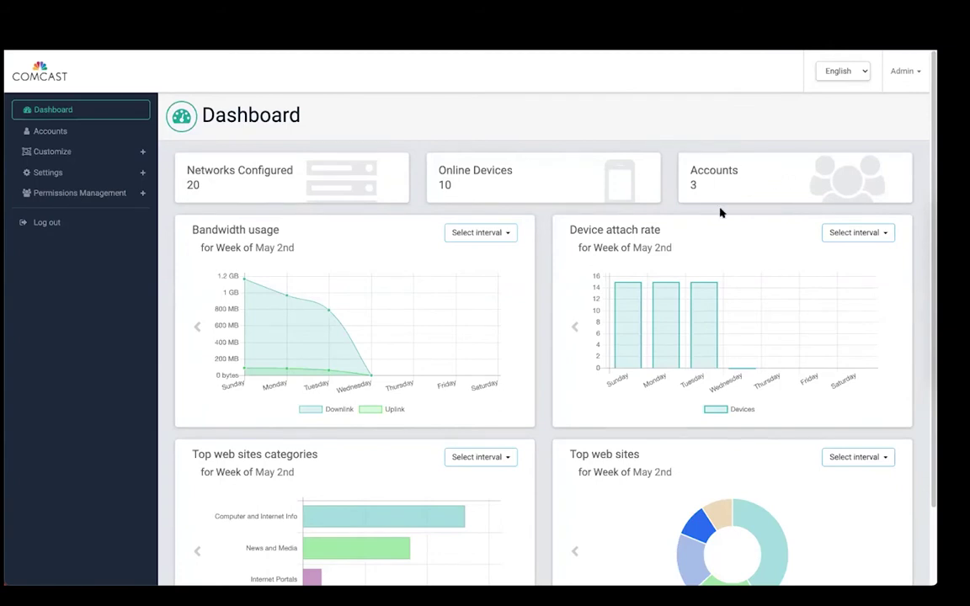
pyautogui.scroll(-1, 711, 188)
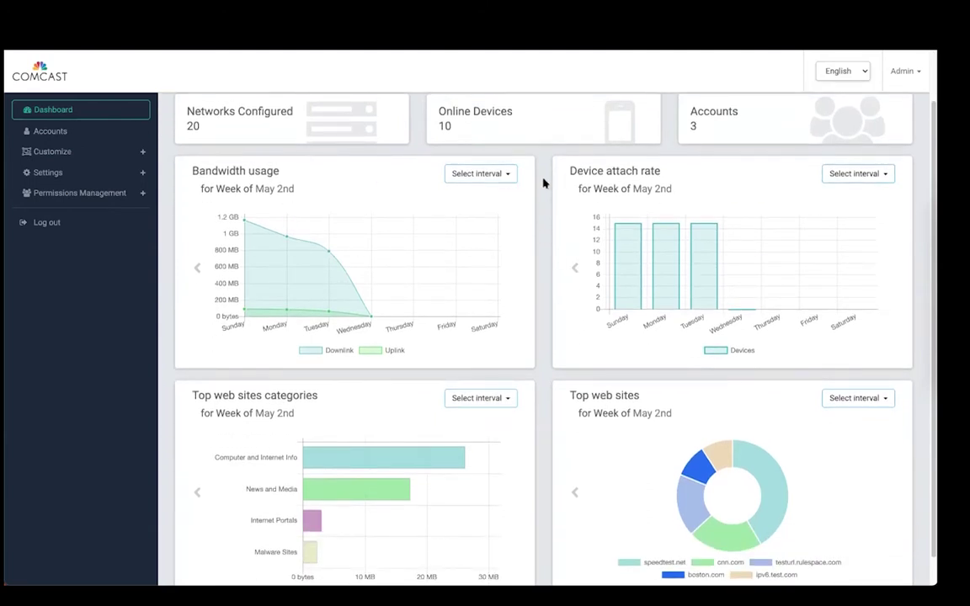
pyautogui.scroll(-1, 353, 168)
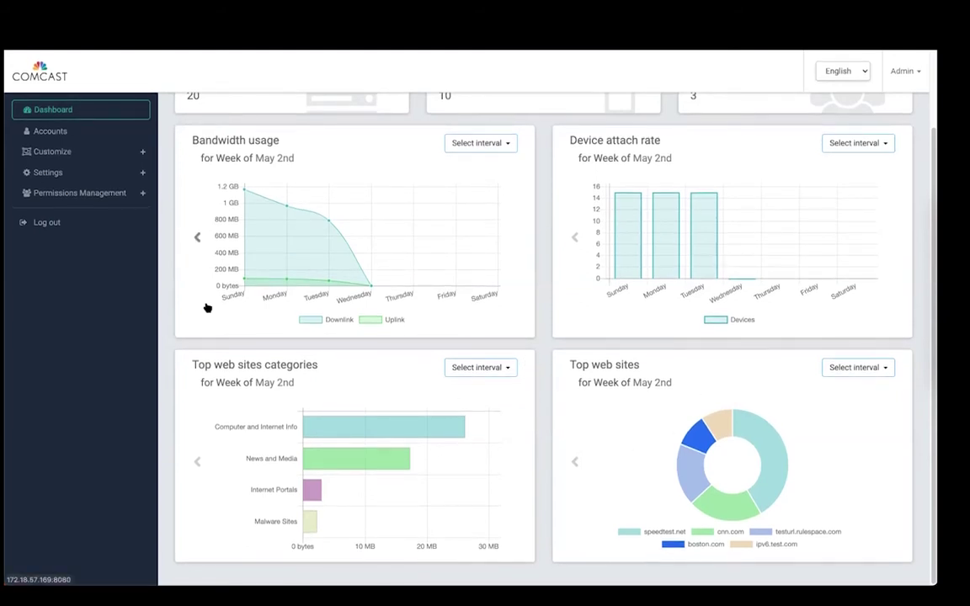
# Auto-login as the Comcast Enterprise account from the Accounts list.
pyautogui.click(70, 137)
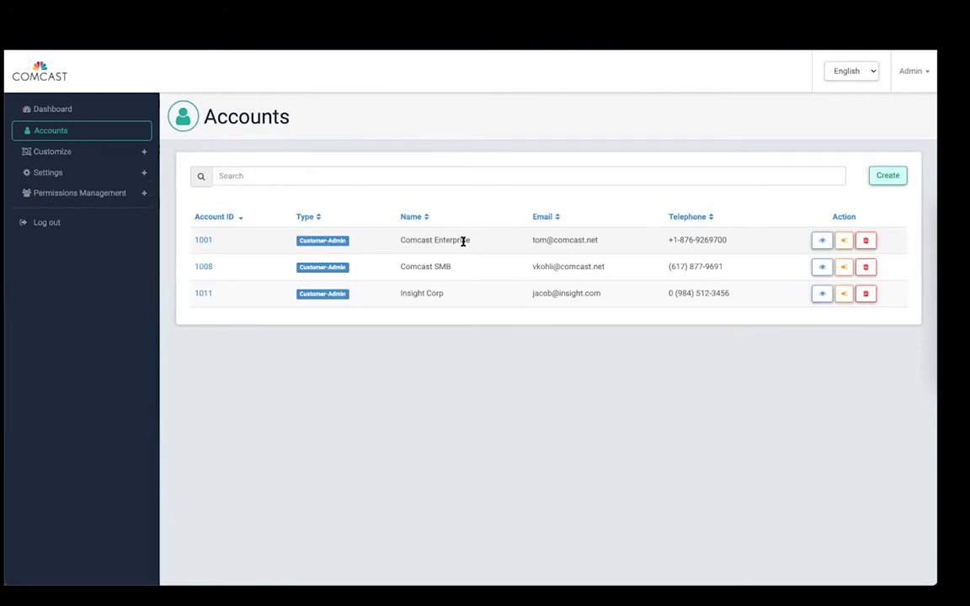
pyautogui.click(844, 242)
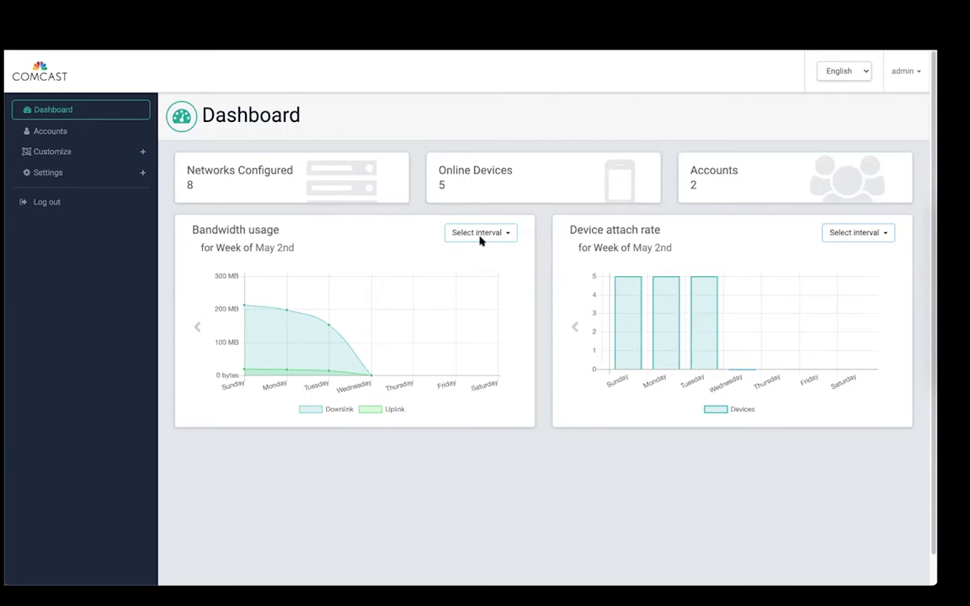
# View the enterprise's Walgreens and Bain & Company accounts, highlight Walgreens, and expand Settings.
pyautogui.click(64, 137)
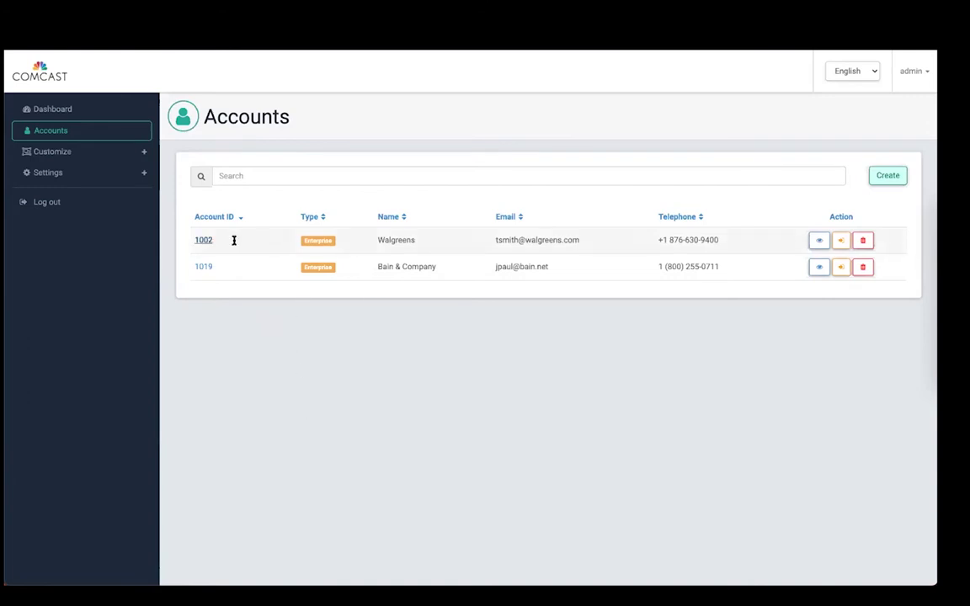
pyautogui.moveTo(378, 240); pyautogui.dragTo(420, 245)
pyautogui.click(143, 171)
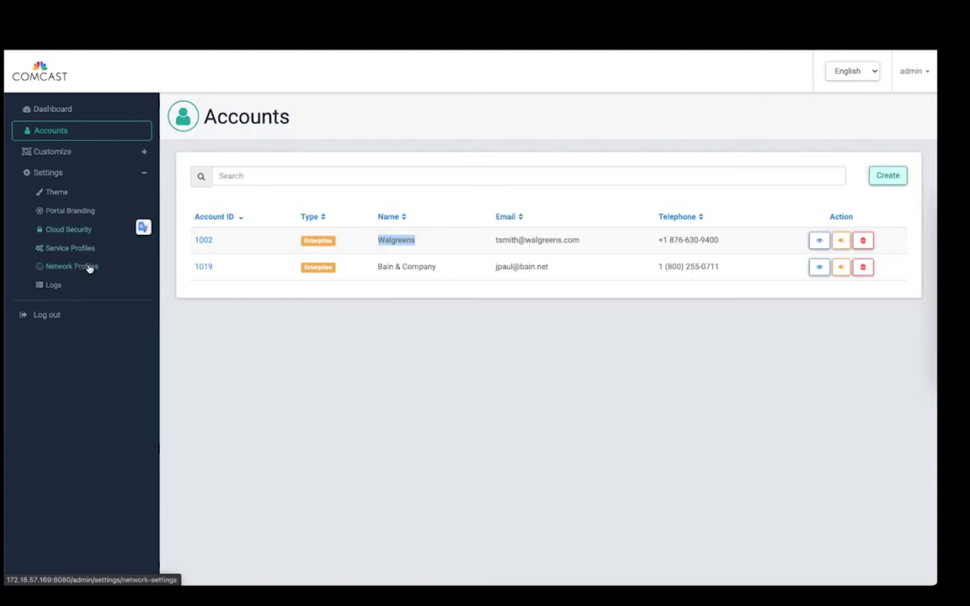
# Show the Network Profiles table with the seven profiles, LAN-56 through TIPAP.
pyautogui.click(82, 268)
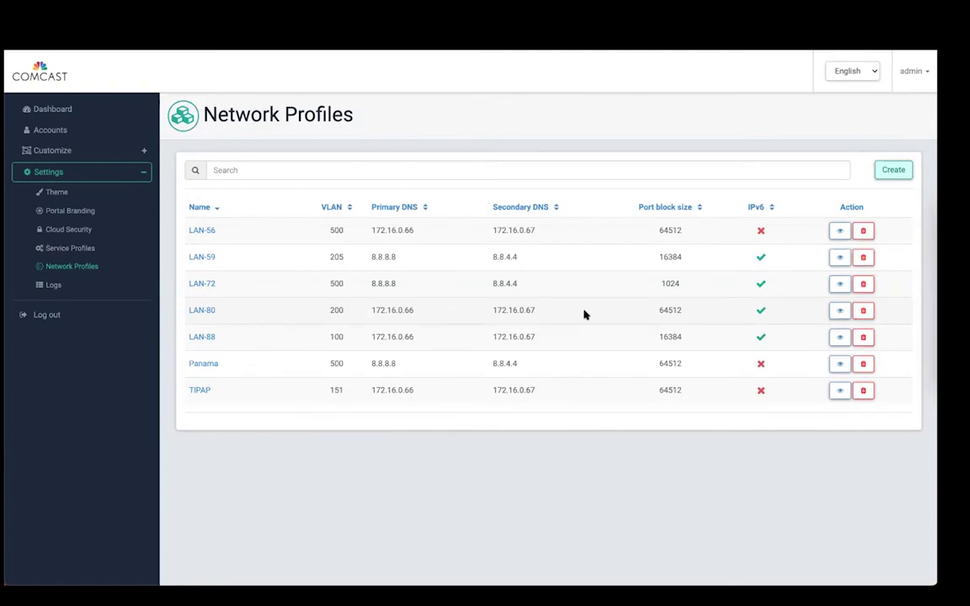
pyautogui.click(893, 169)
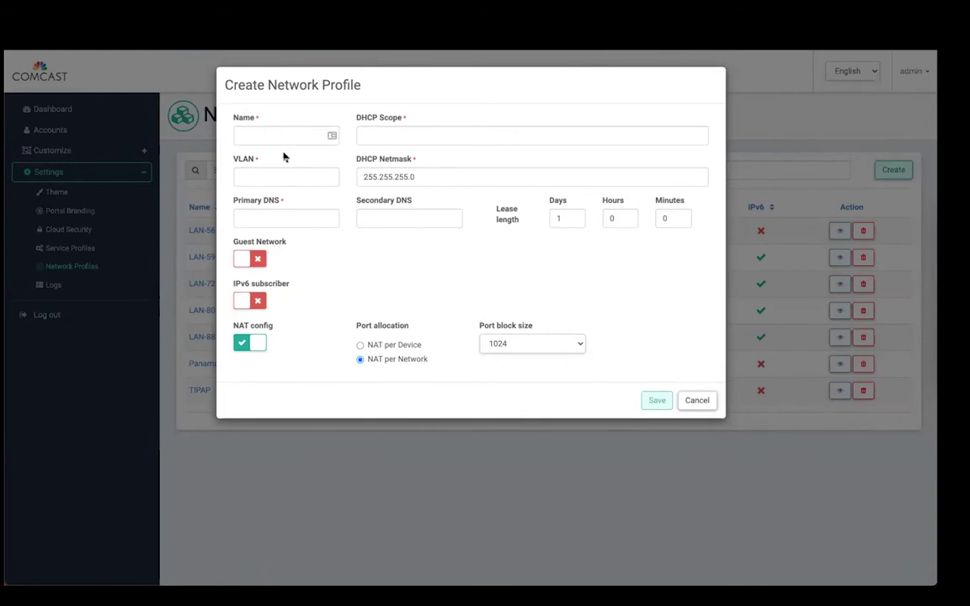
pyautogui.moveTo(357, 120); pyautogui.dragTo(401, 118)
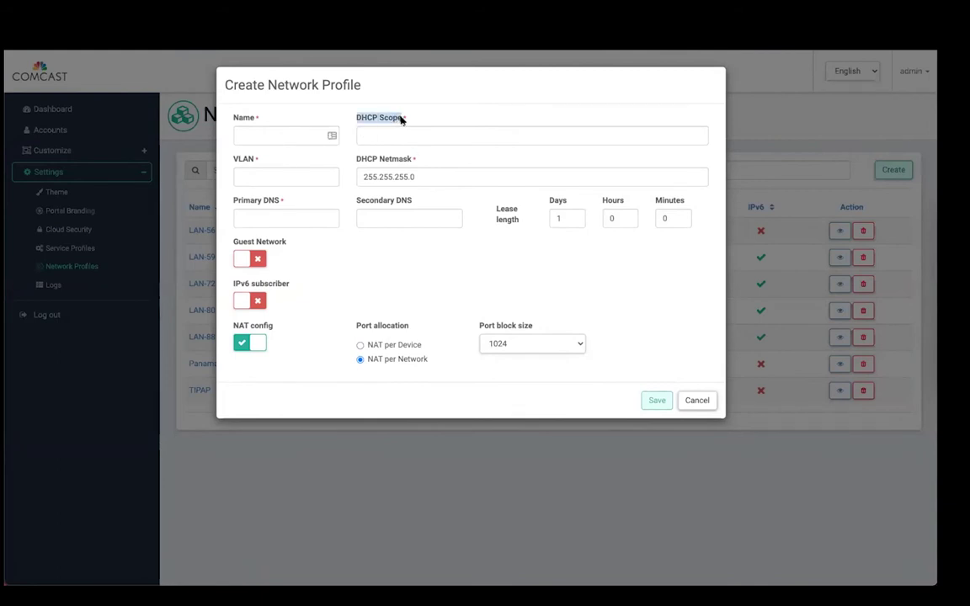
pyautogui.click(307, 179)
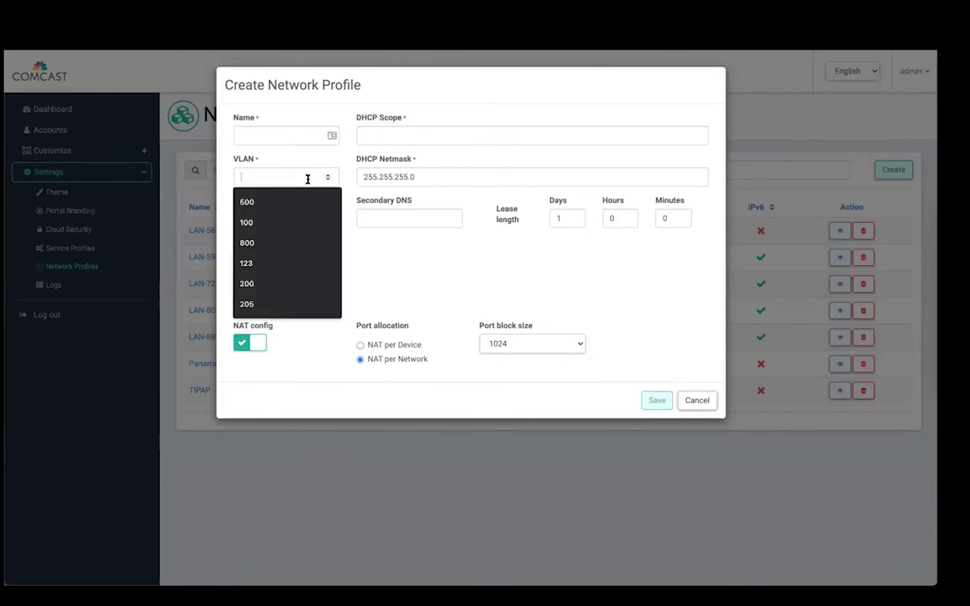
pyautogui.click(398, 251)
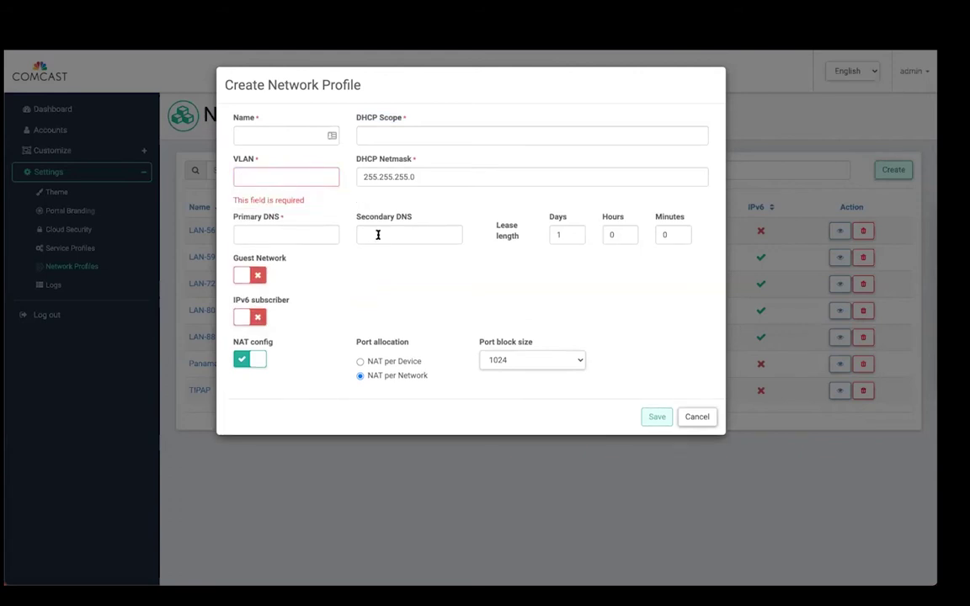
pyautogui.click(258, 276)
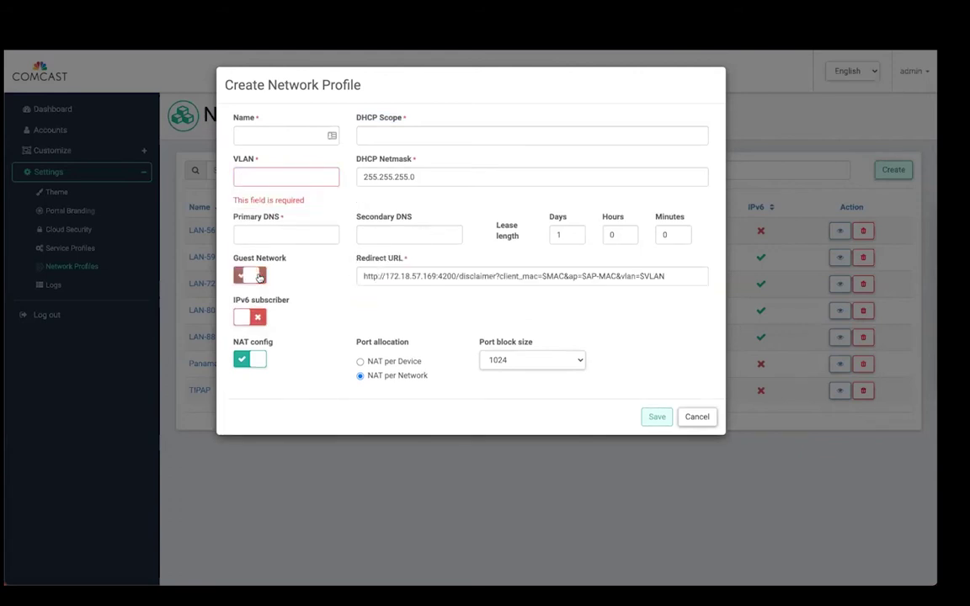
pyautogui.click(258, 320)
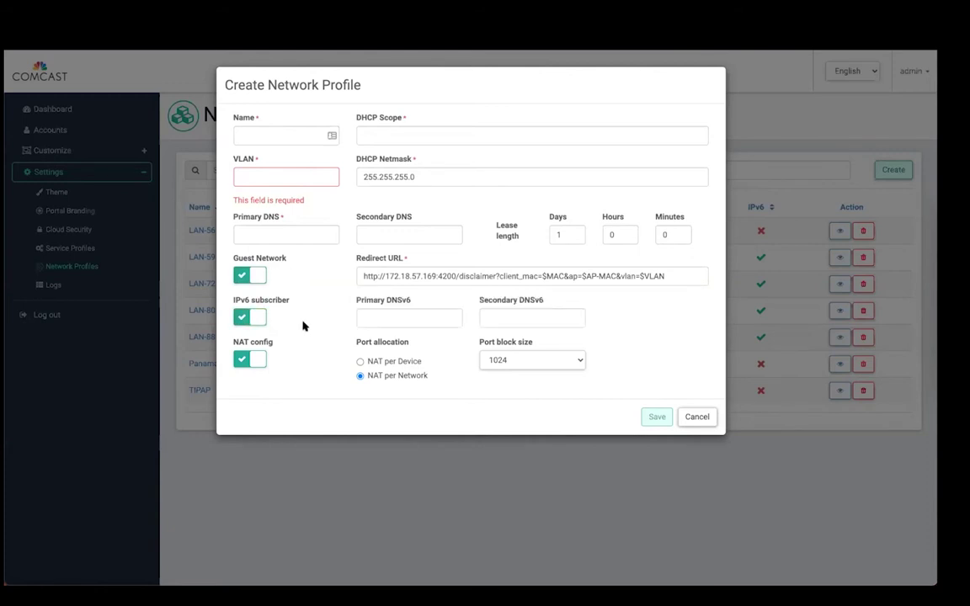
pyautogui.click(305, 175)
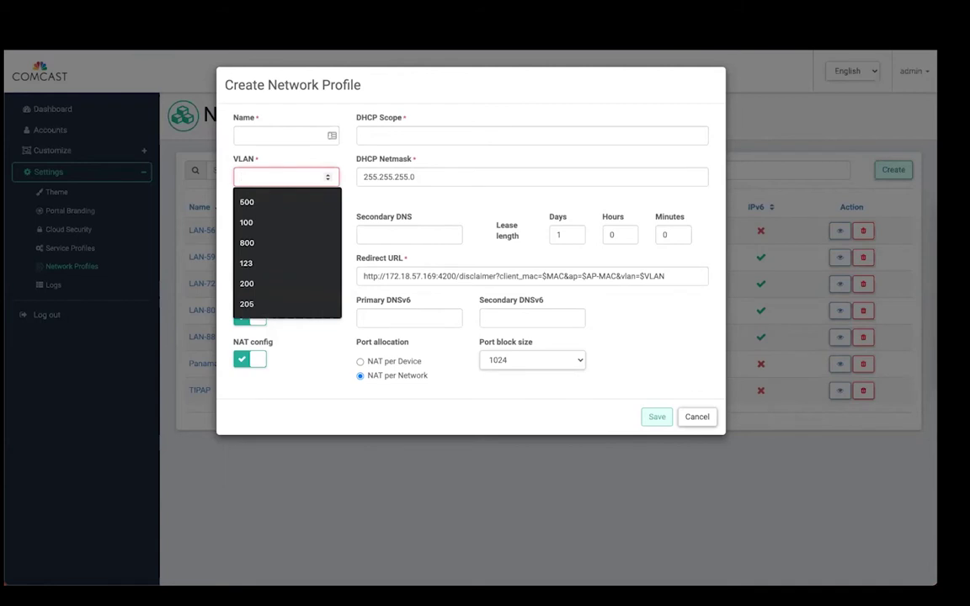
pyautogui.write('100')
pyautogui.click(554, 344)
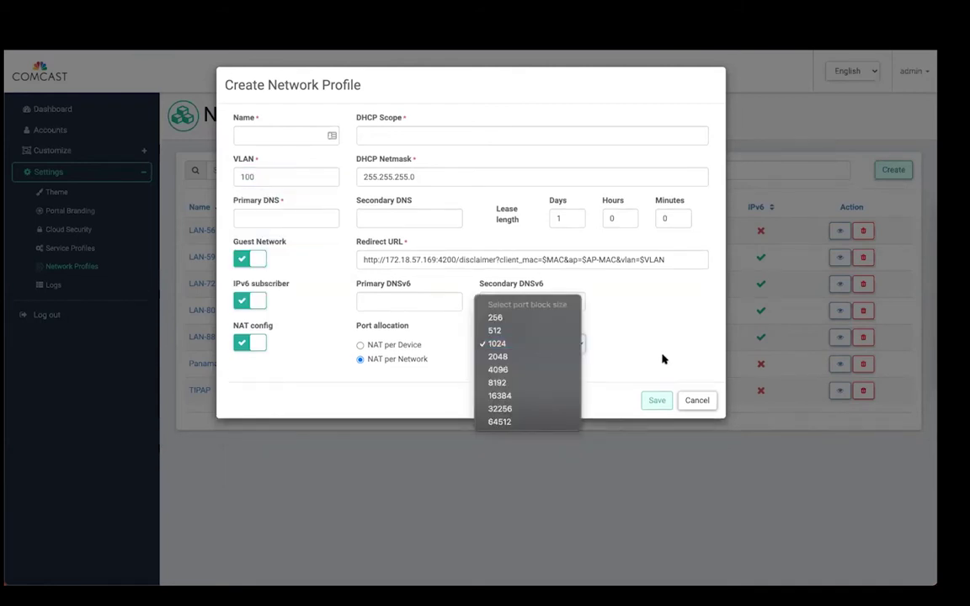
pyautogui.click(704, 406)
pyautogui.click(697, 402)
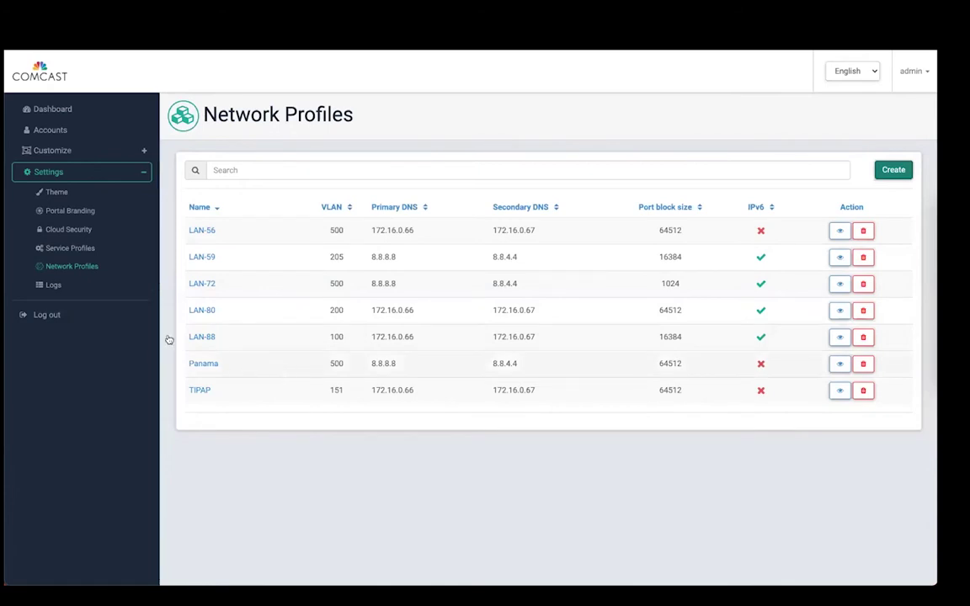
# Start a new service profile with the Business Site SD-SASE package selected.
pyautogui.click(86, 256)
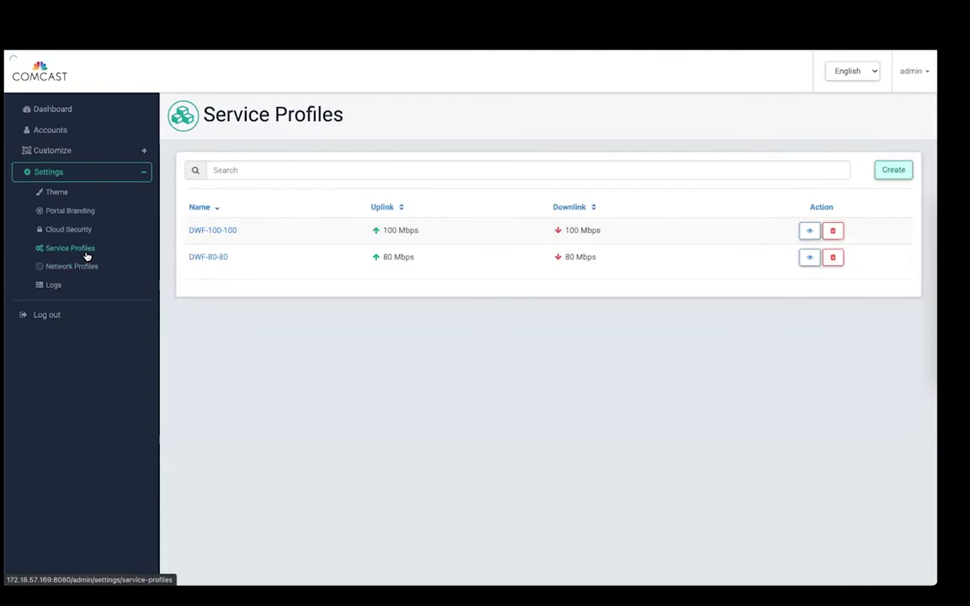
pyautogui.click(890, 175)
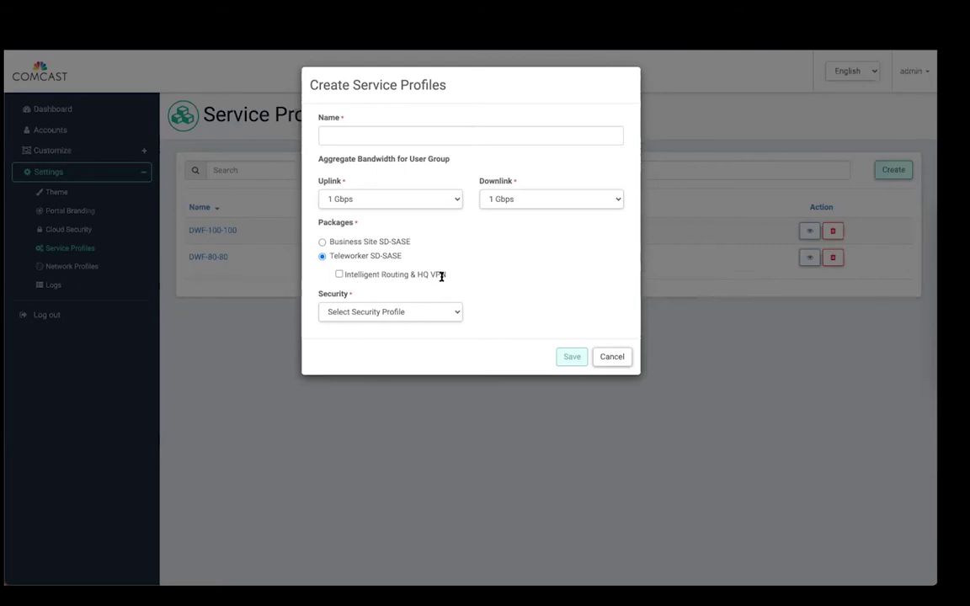
pyautogui.click(322, 243)
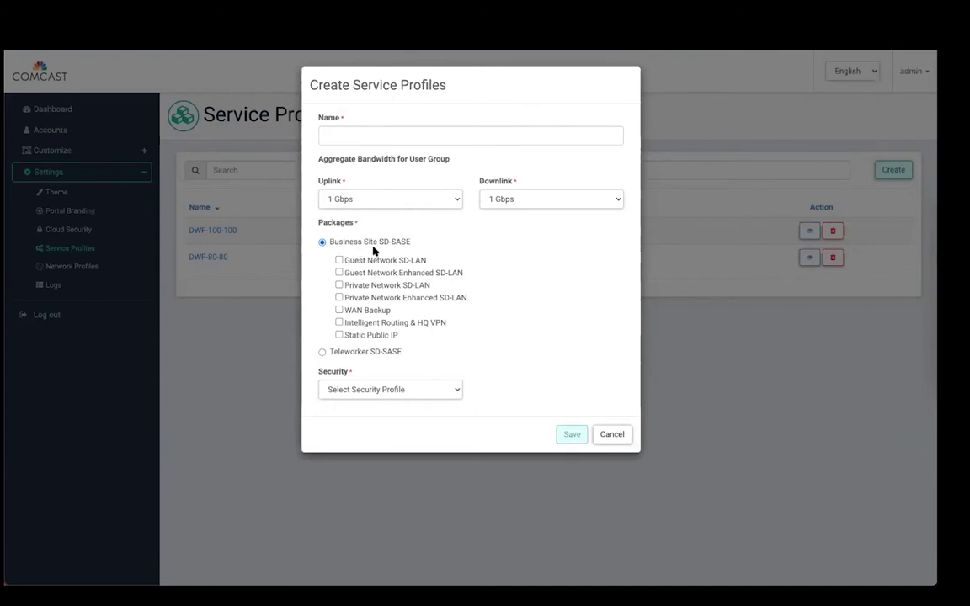
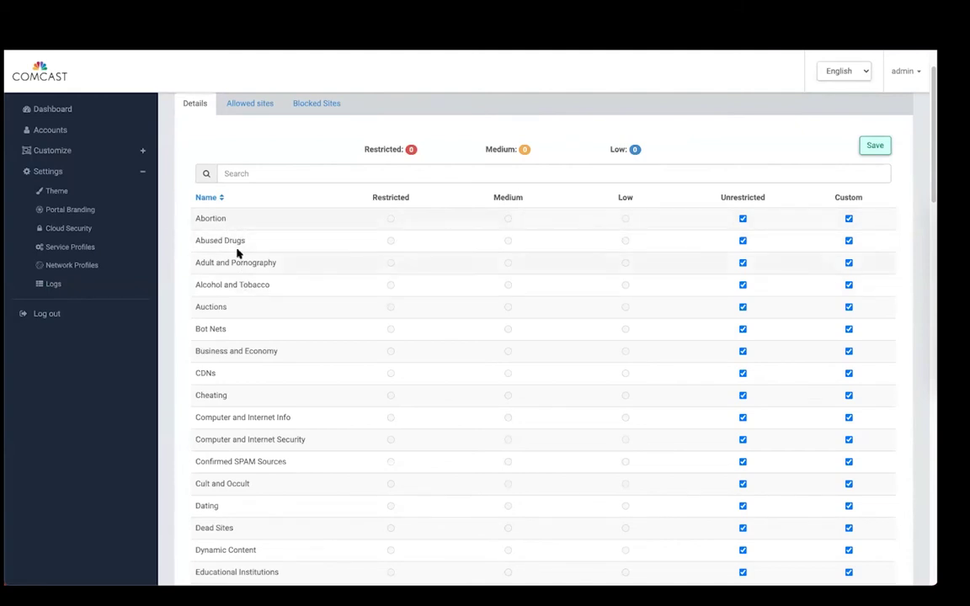
# Set the Abortion and Alcohol and Tobacco categories to Restricted.
pyautogui.moveTo(243, 241); pyautogui.dragTo(194, 218)
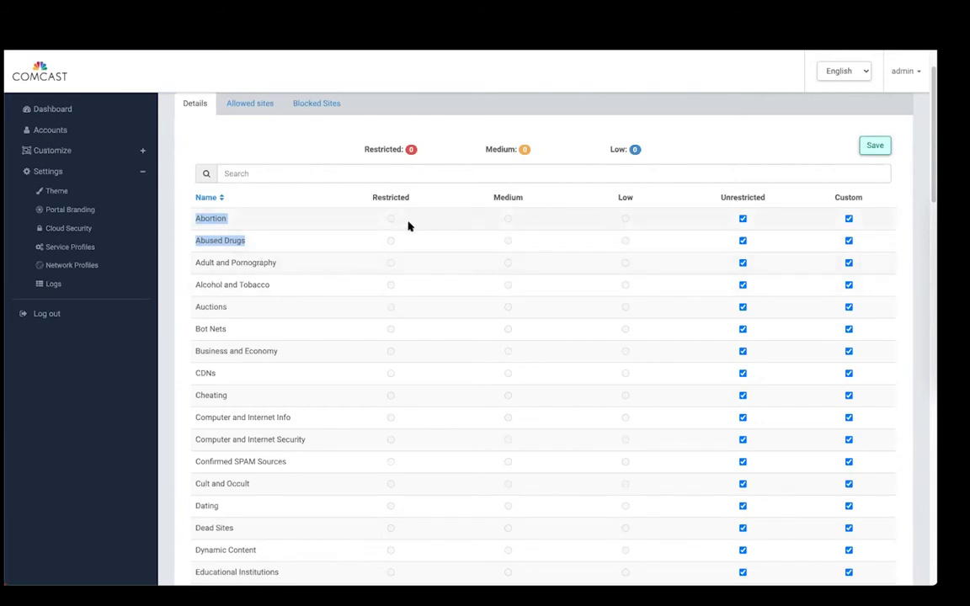
pyautogui.click(187, 337)
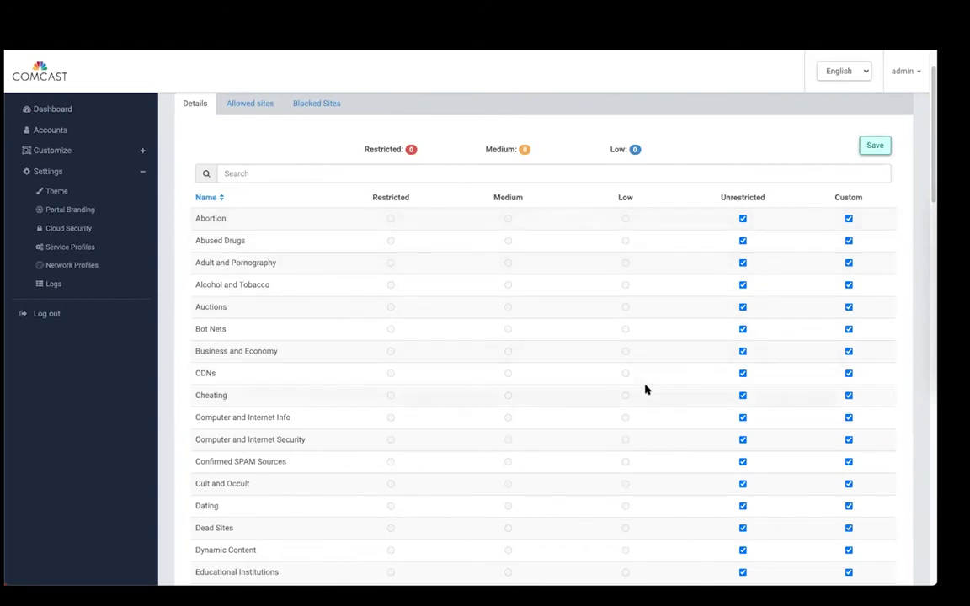
pyautogui.click(742, 219)
pyautogui.click(743, 284)
# Move Bot Nets from Unrestricted to Medium and CDNs to Low.
pyautogui.click(743, 329)
pyautogui.click(742, 373)
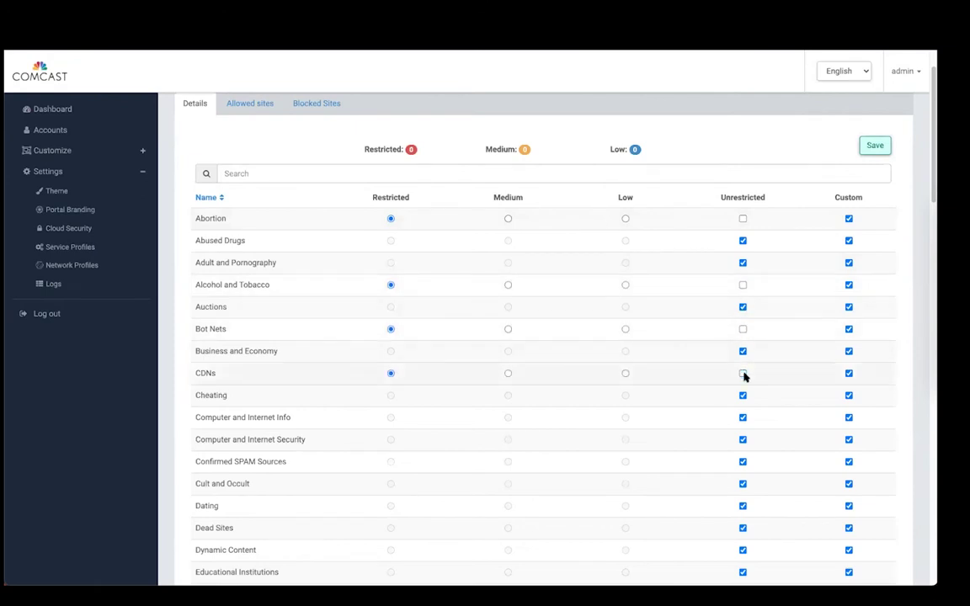
pyautogui.click(508, 330)
pyautogui.click(625, 372)
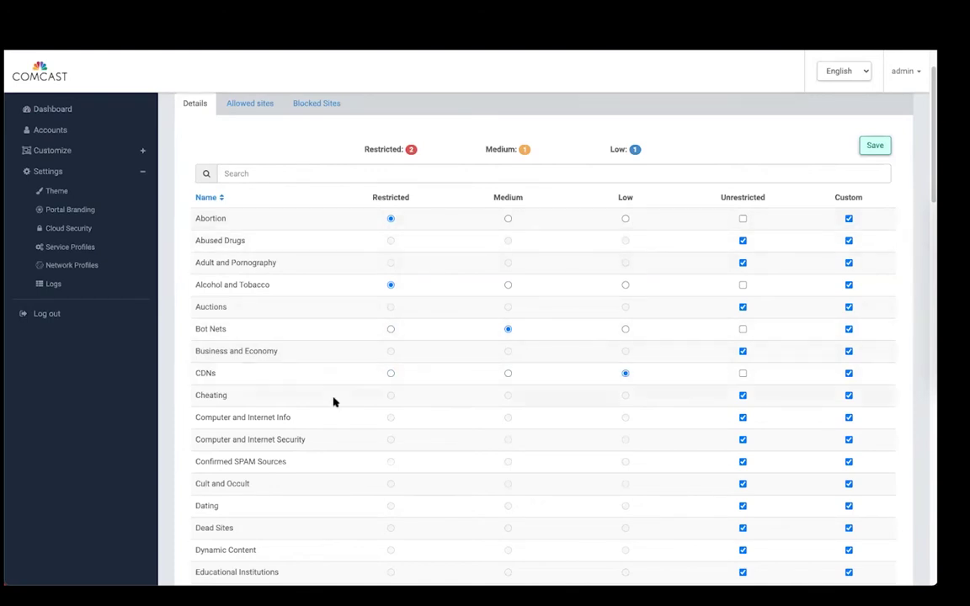
pyautogui.scroll(-1, 332, 401)
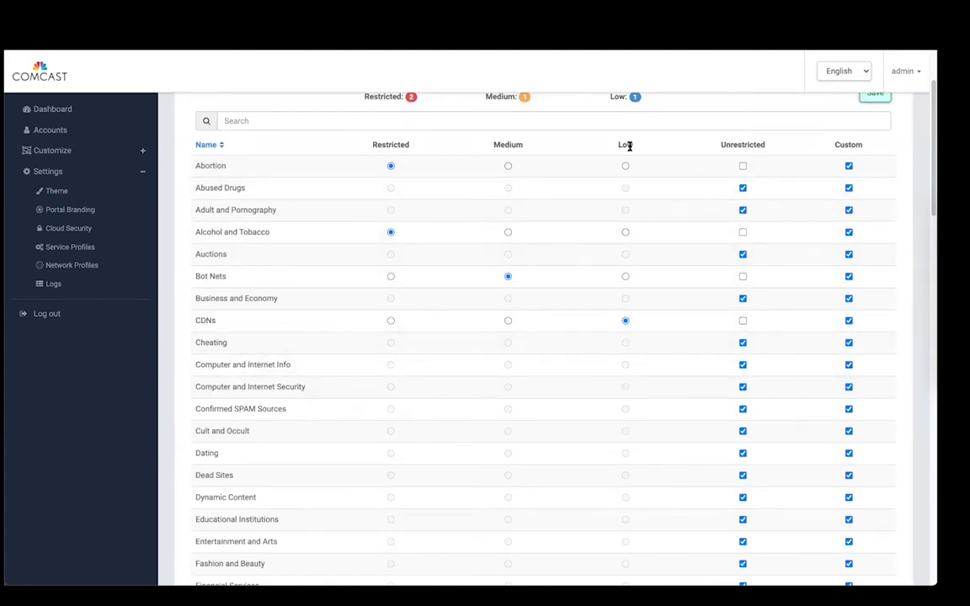
pyautogui.scroll(2, 623, 199)
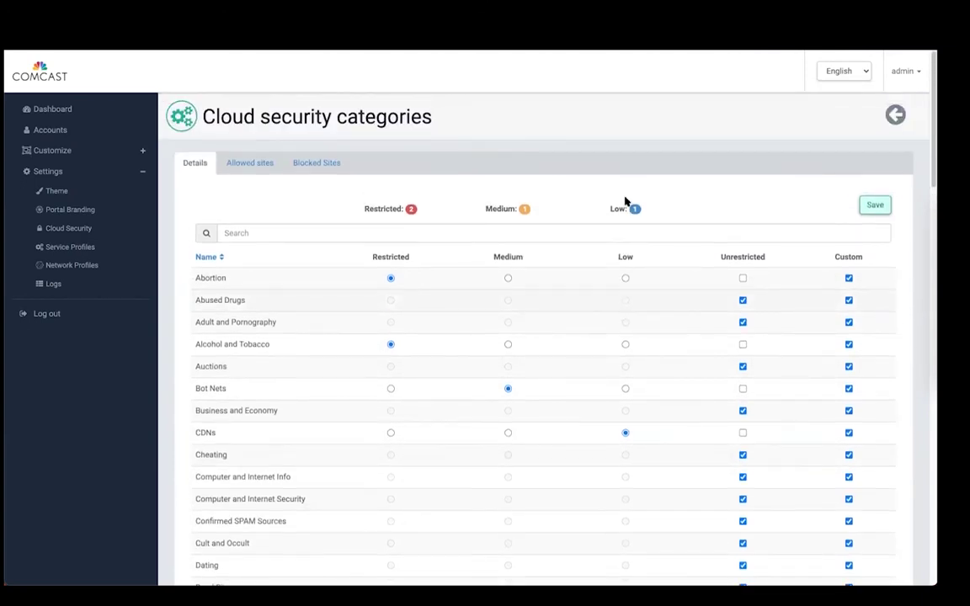
# Create an Allowed sites list containing cnn.com and bbc.co.uk.
pyautogui.click(247, 164)
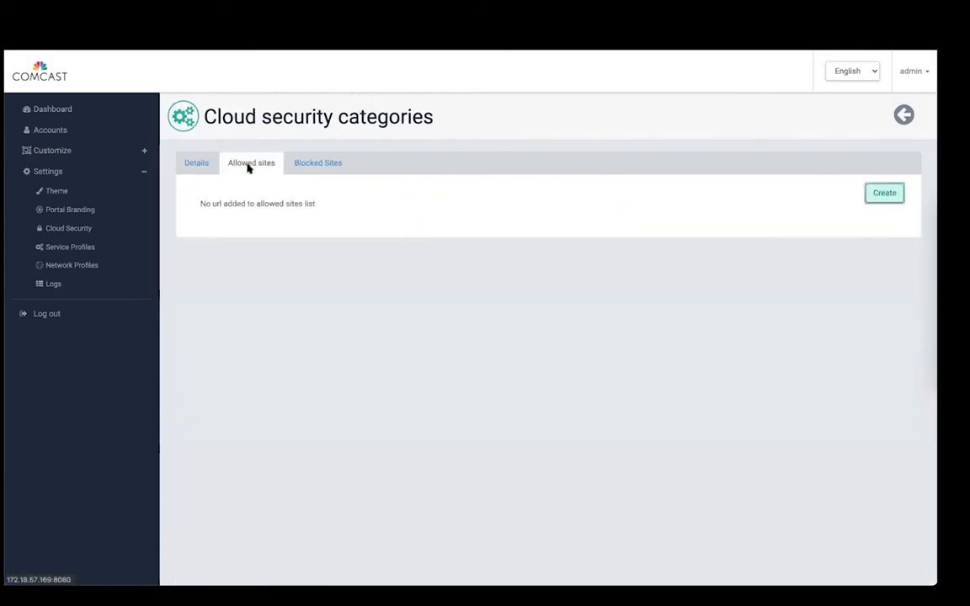
pyautogui.click(875, 193)
pyautogui.click(313, 236)
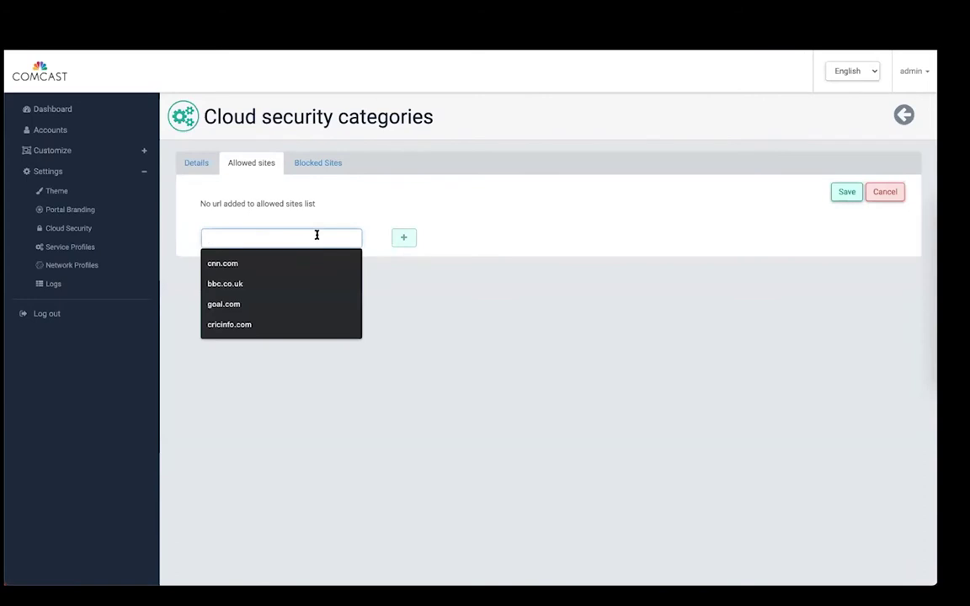
pyautogui.click(308, 262)
pyautogui.click(403, 237)
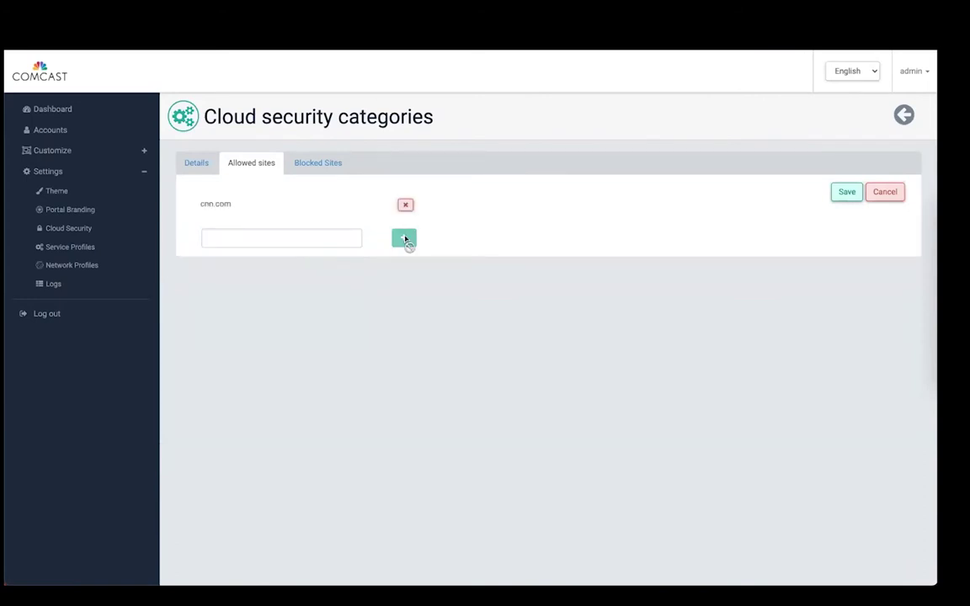
pyautogui.click(289, 237)
pyautogui.click(275, 284)
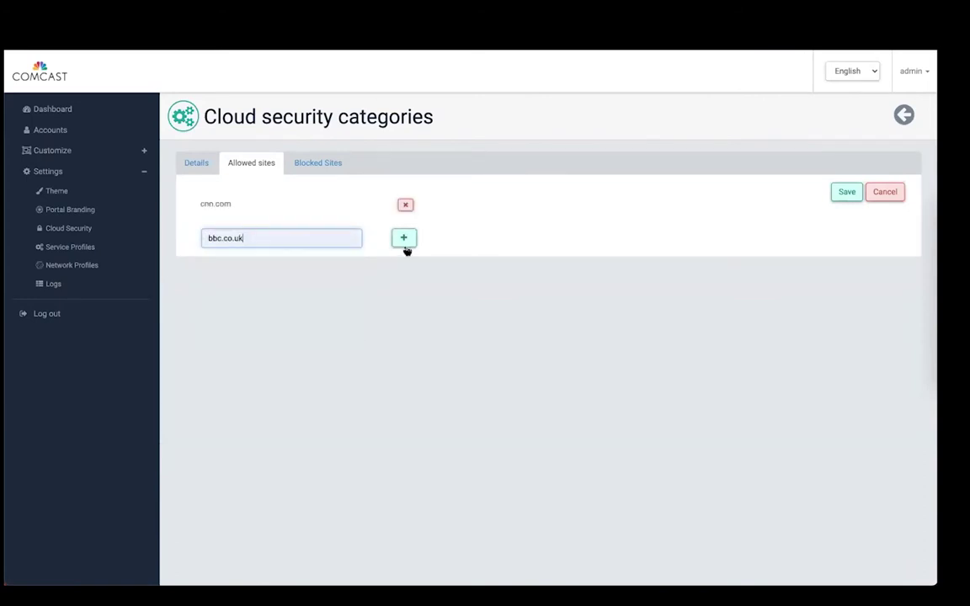
pyautogui.click(405, 243)
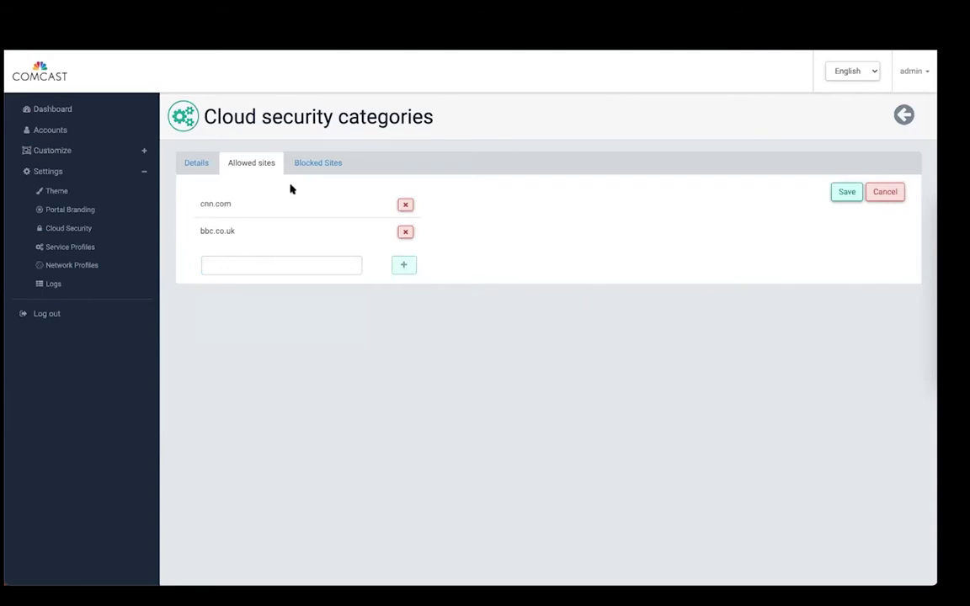
# Add bittorrent.com to the Blocked Sites list, then go back to the Cloud Security profiles.
pyautogui.click(313, 167)
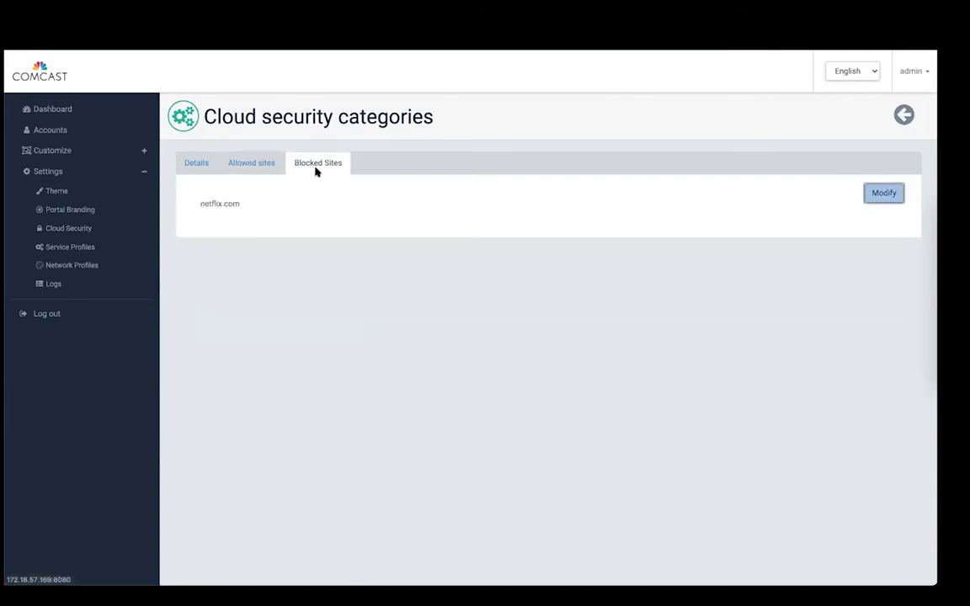
pyautogui.click(880, 193)
pyautogui.click(225, 238)
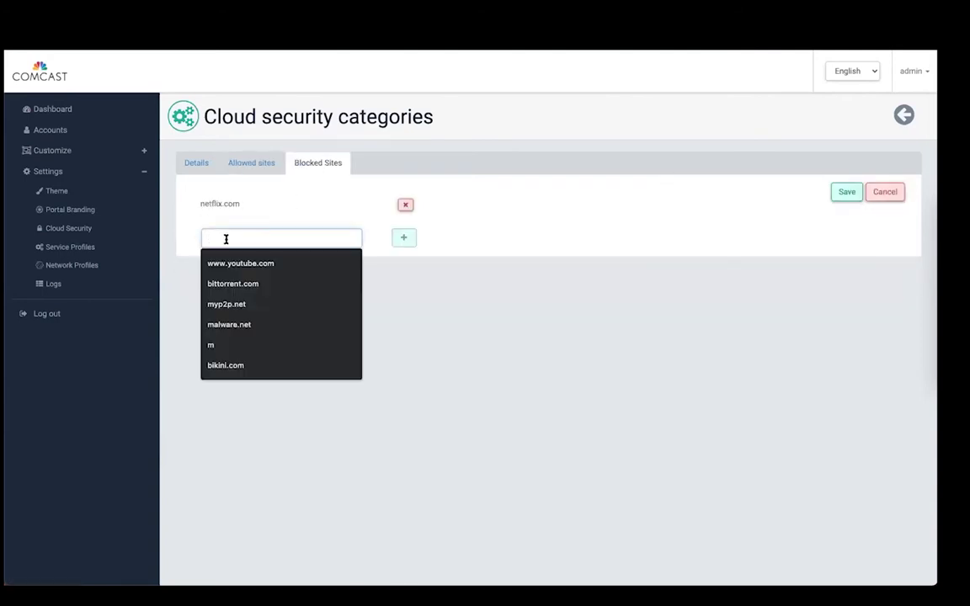
pyautogui.click(227, 283)
pyautogui.click(405, 240)
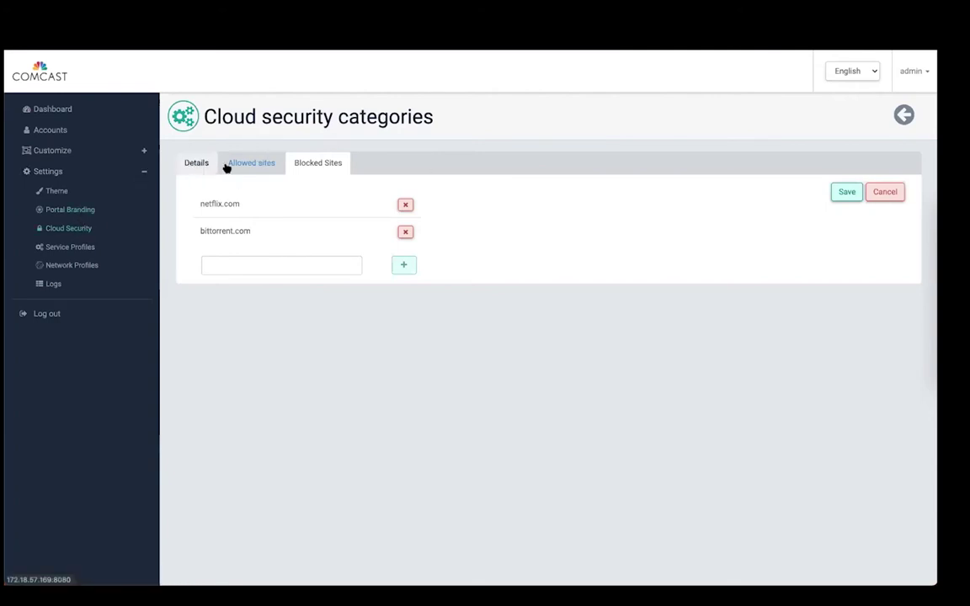
pyautogui.click(75, 230)
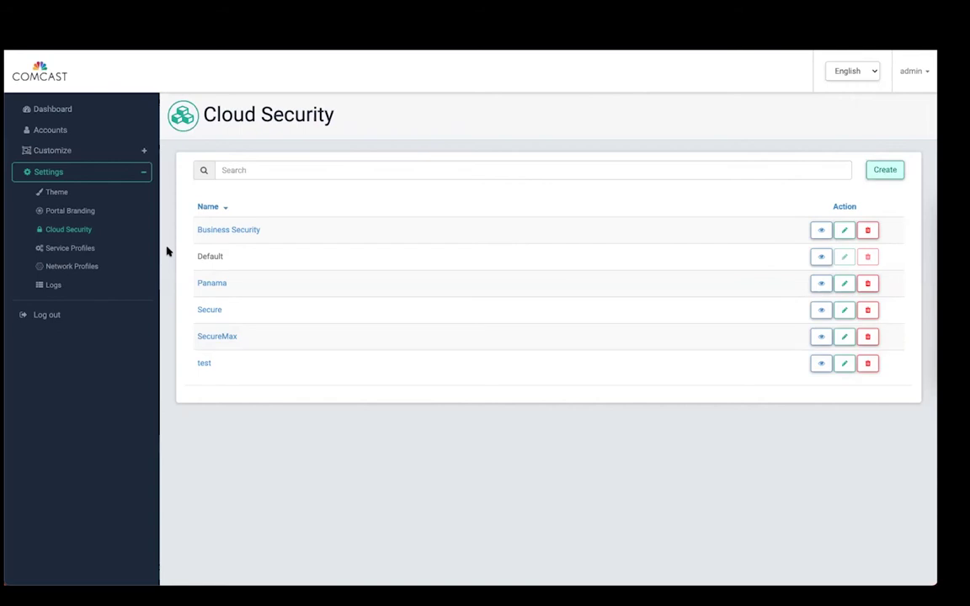
# Open Walgreens account 1002 from Accounts and show its seven user groups.
pyautogui.click(50, 130)
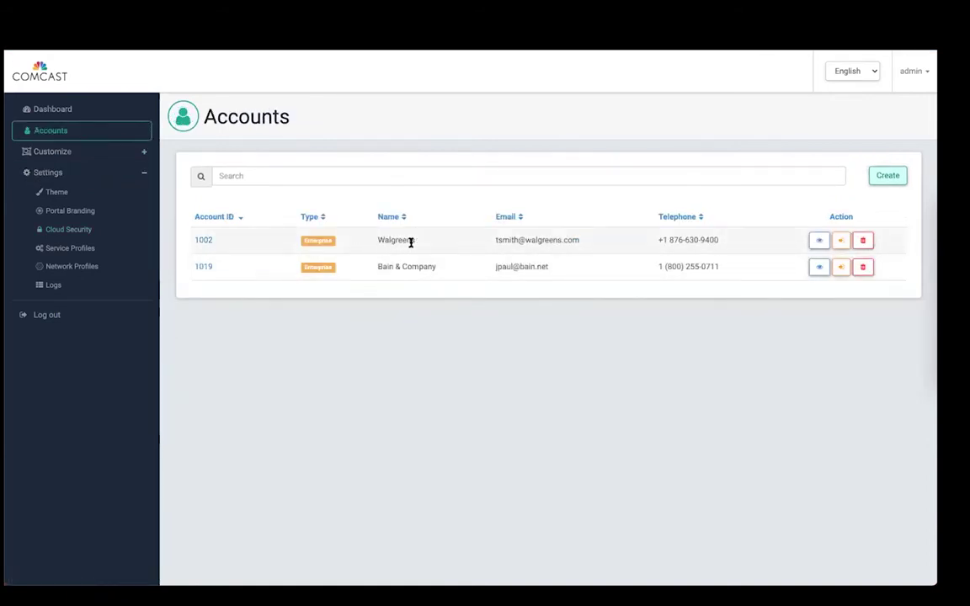
pyautogui.click(204, 241)
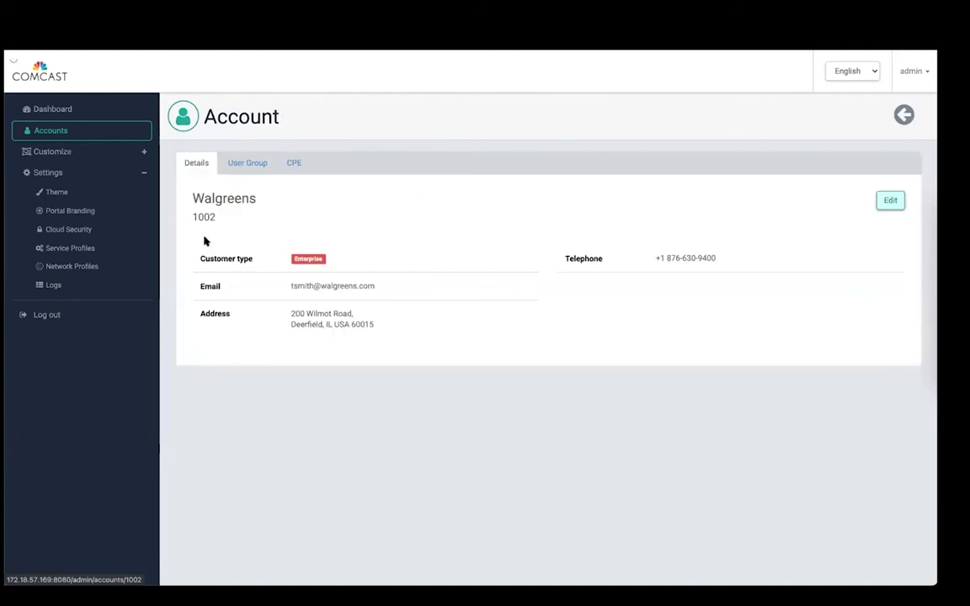
pyautogui.moveTo(290, 285); pyautogui.dragTo(279, 260)
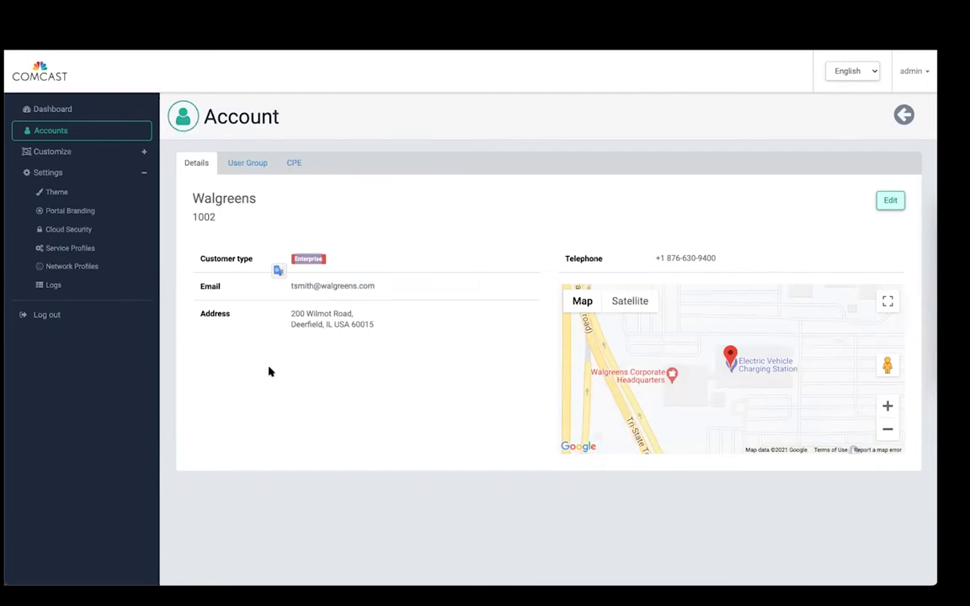
pyautogui.click(243, 167)
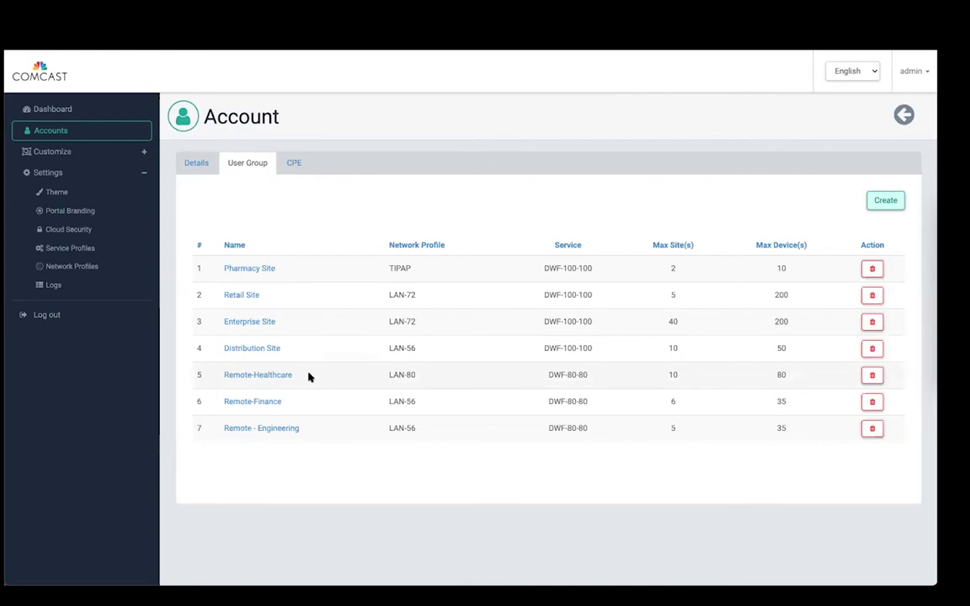
# Review the user group table, e.g. Remote-Healthcare, and start a blank Create User Group form.
pyautogui.moveTo(308, 376); pyautogui.dragTo(219, 375)
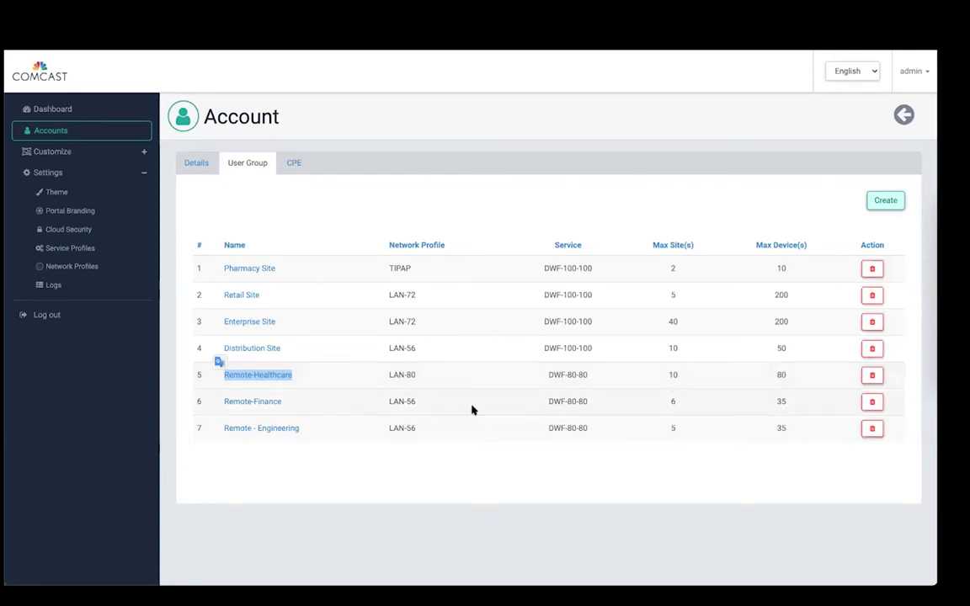
pyautogui.click(292, 401)
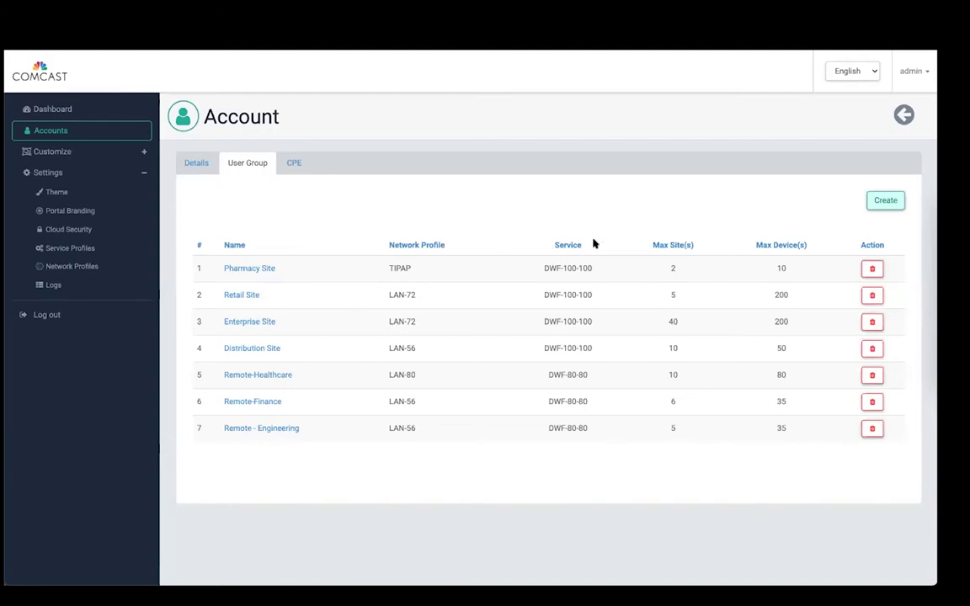
pyautogui.click(884, 201)
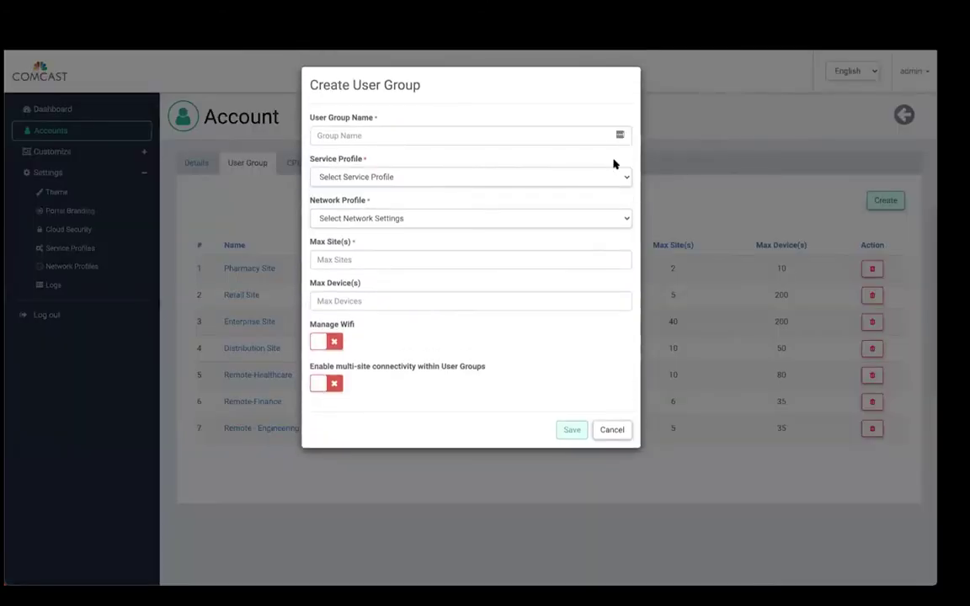
# Name the group Remote Site with DWF-80-80 service and LAN-56 network profiles.
pyautogui.click(372, 136)
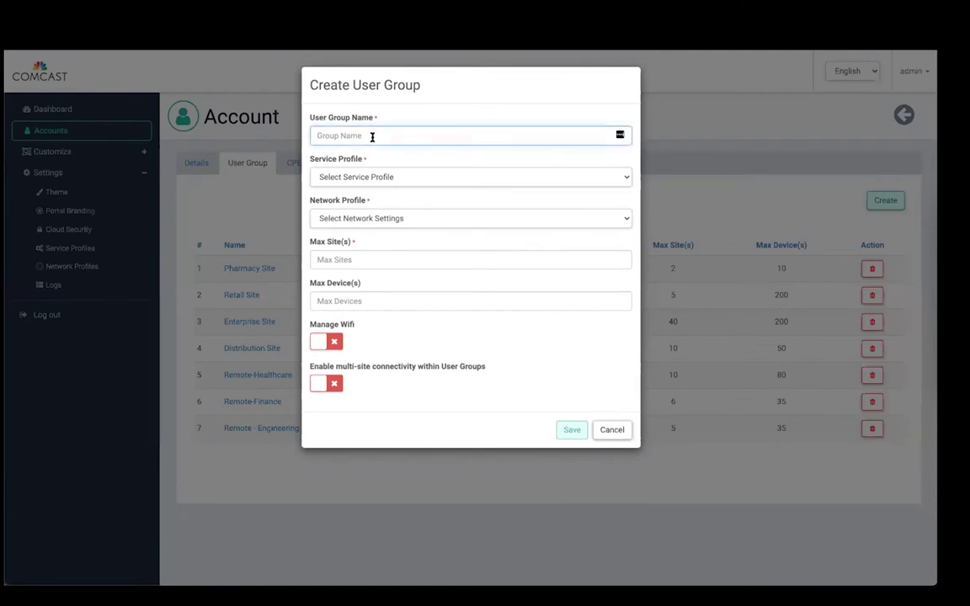
pyautogui.write('Remote Site')
pyautogui.click(372, 175)
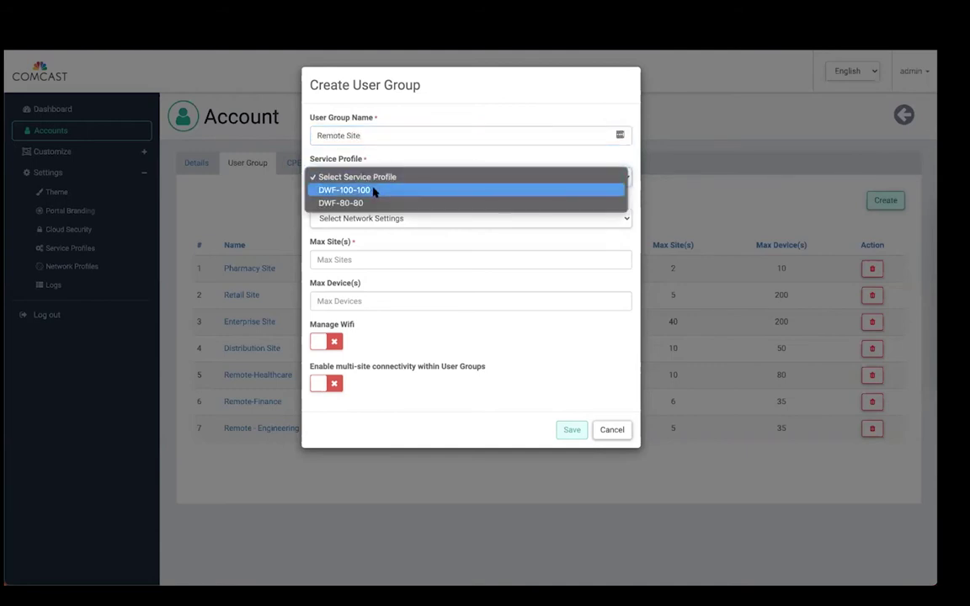
pyautogui.click(375, 204)
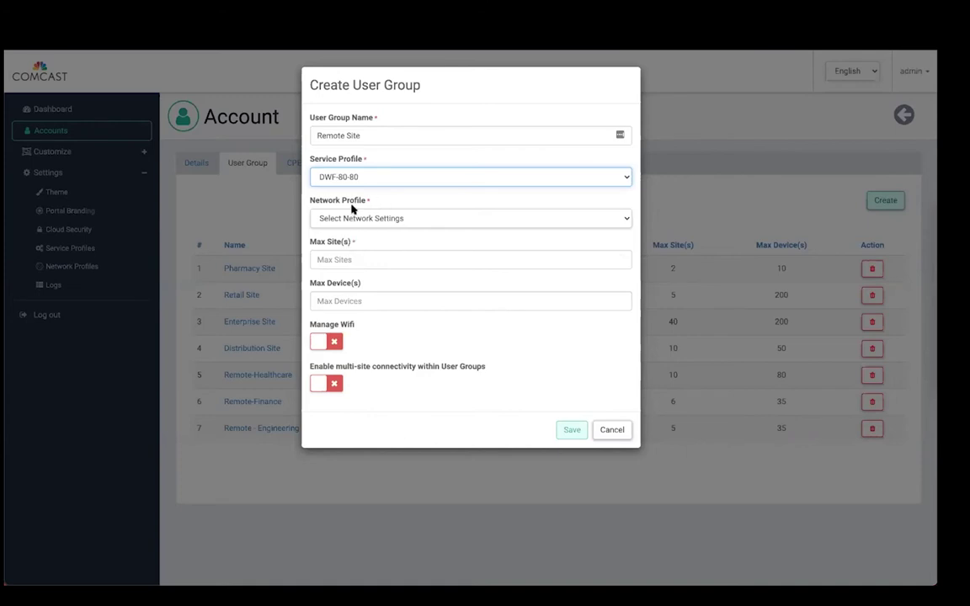
pyautogui.click(355, 218)
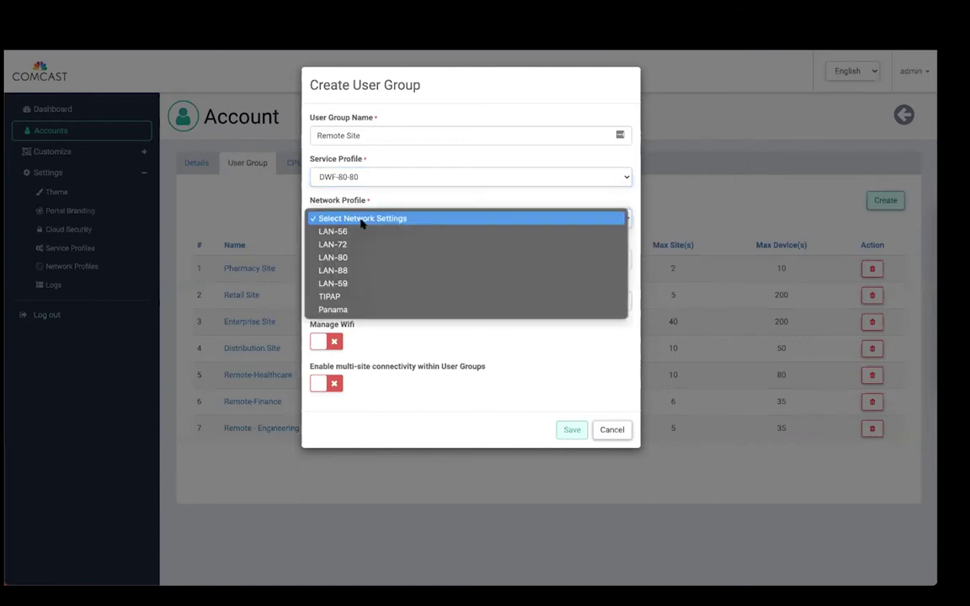
pyautogui.click(361, 234)
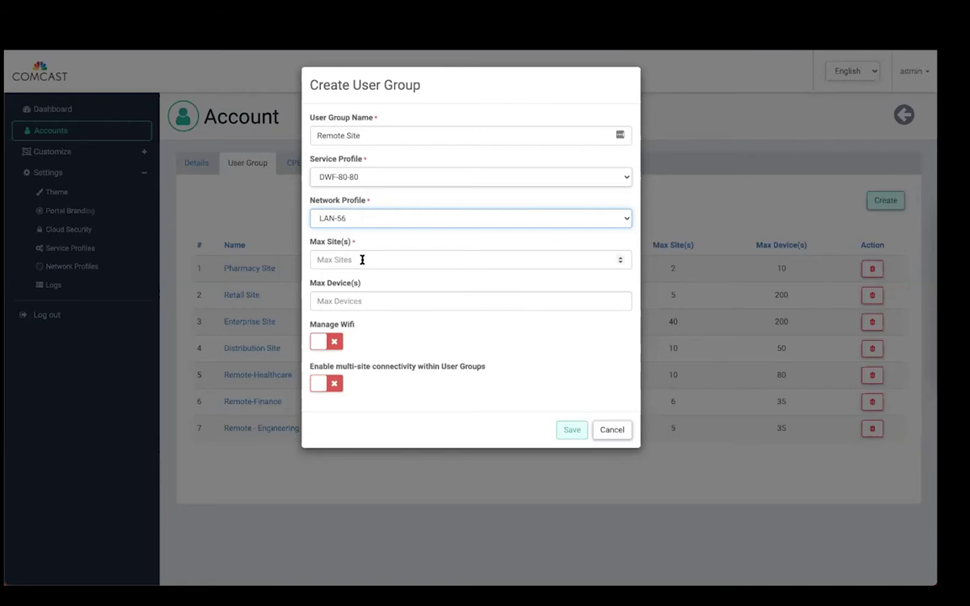
# Set Max Sites to 10 and Max Devices to 200.
pyautogui.click(369, 259)
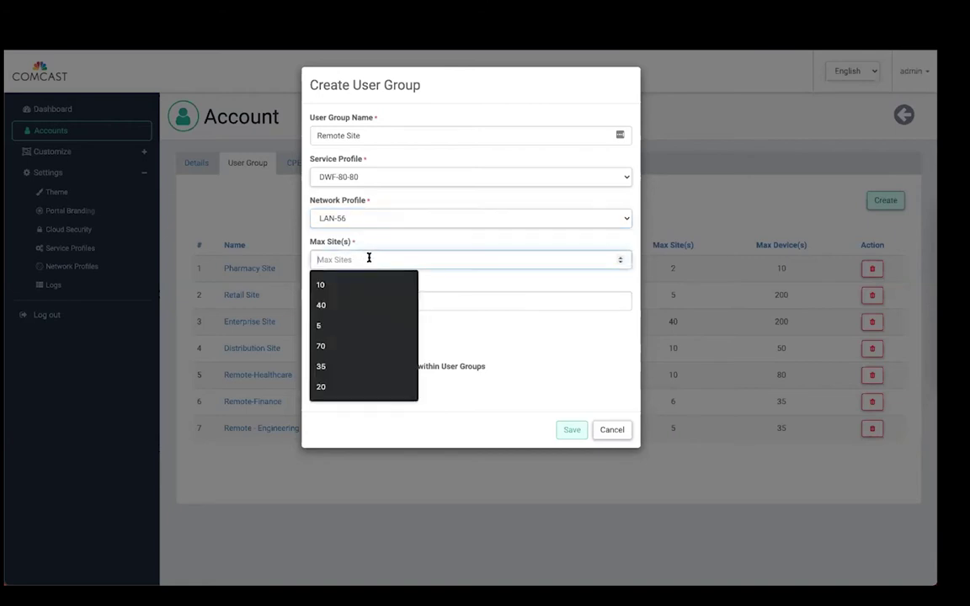
pyautogui.click(373, 284)
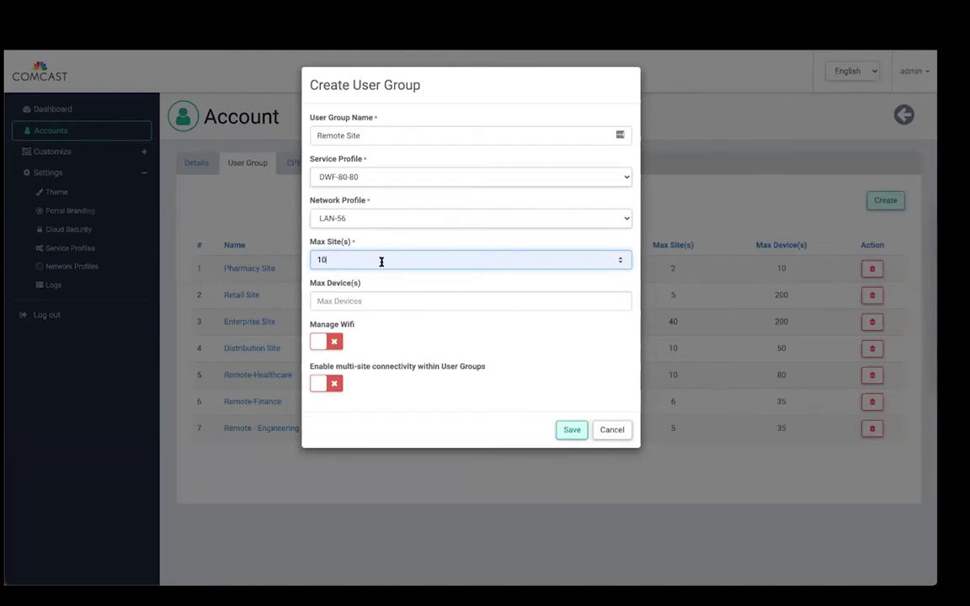
pyautogui.click(357, 303)
pyautogui.write('200')
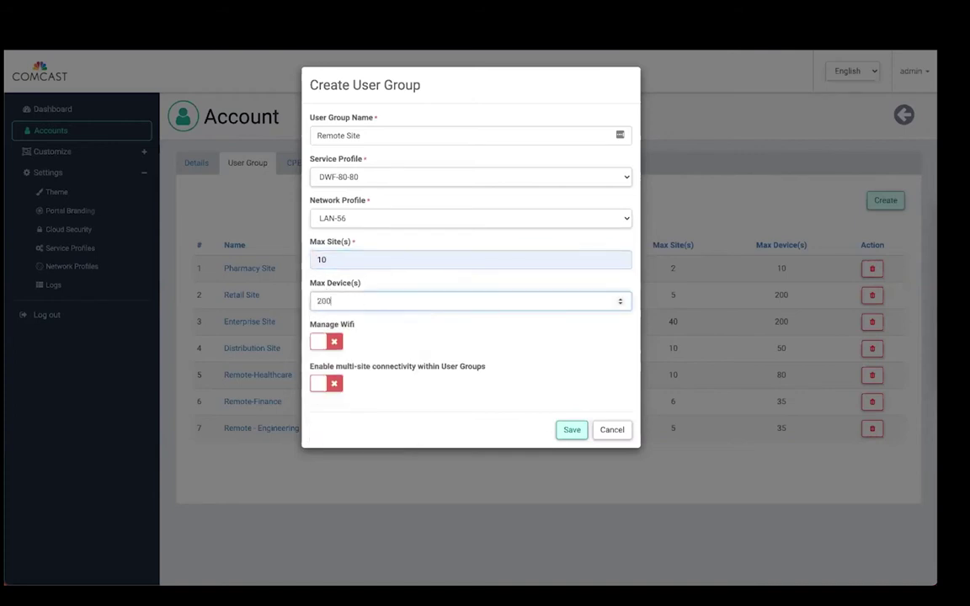
pyautogui.click(461, 336)
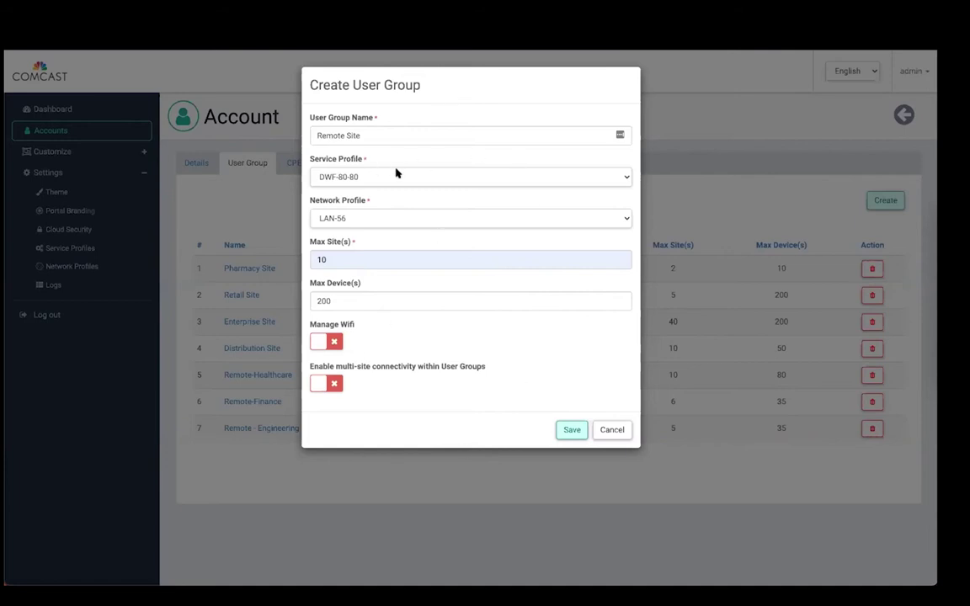
pyautogui.moveTo(360, 136); pyautogui.dragTo(310, 135)
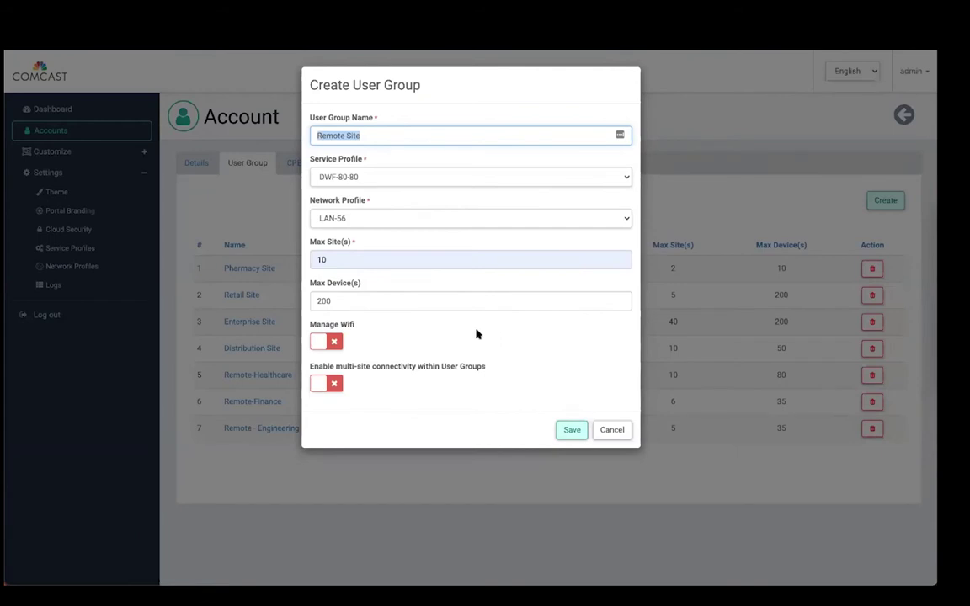
# Enable Manage Wifi with SSID Tip-AP and a passphrase, then cancel the unsaved group.
pyautogui.click(336, 343)
pyautogui.click(336, 343)
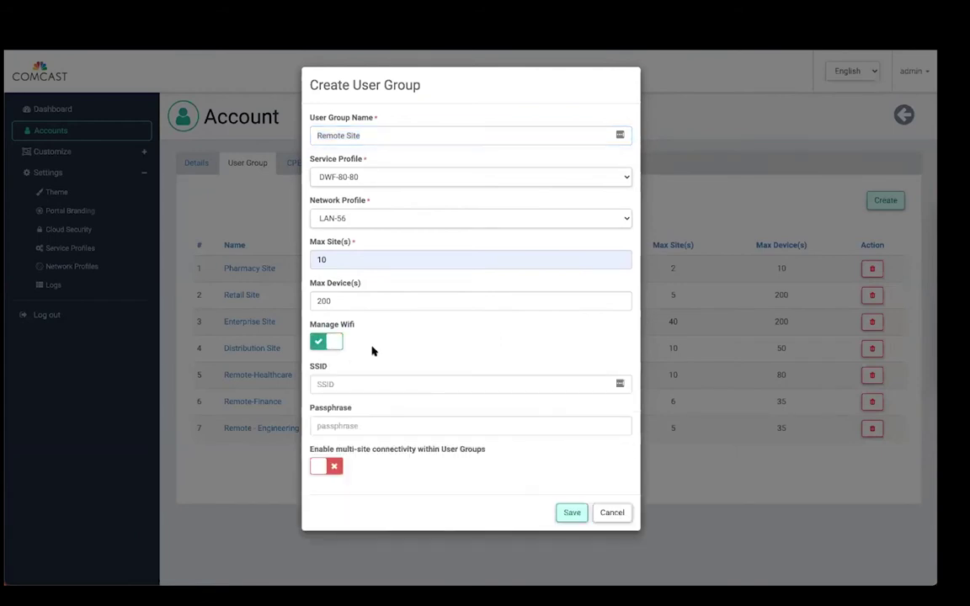
pyautogui.click(356, 385)
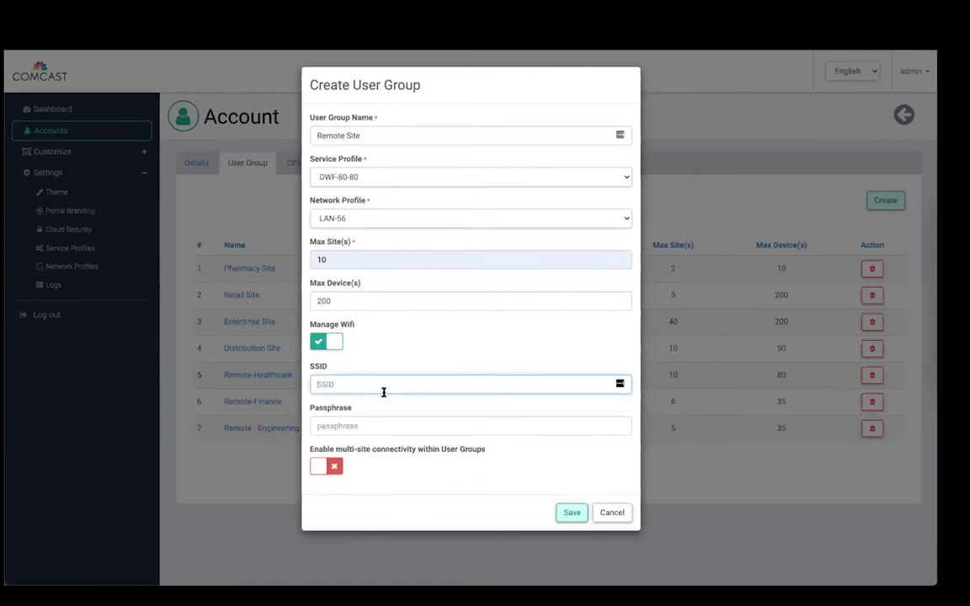
pyautogui.write('Tip-AP')
pyautogui.click(392, 427)
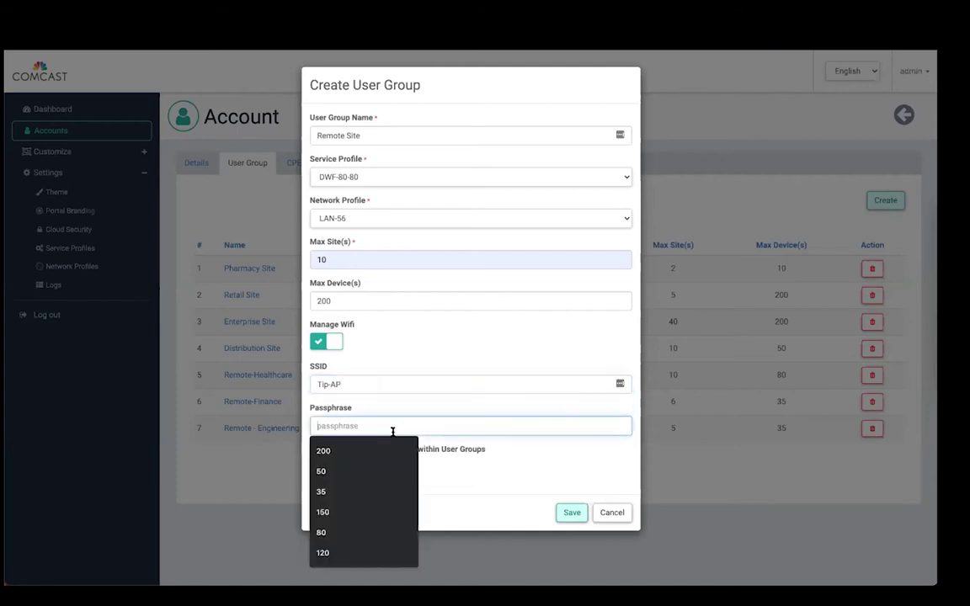
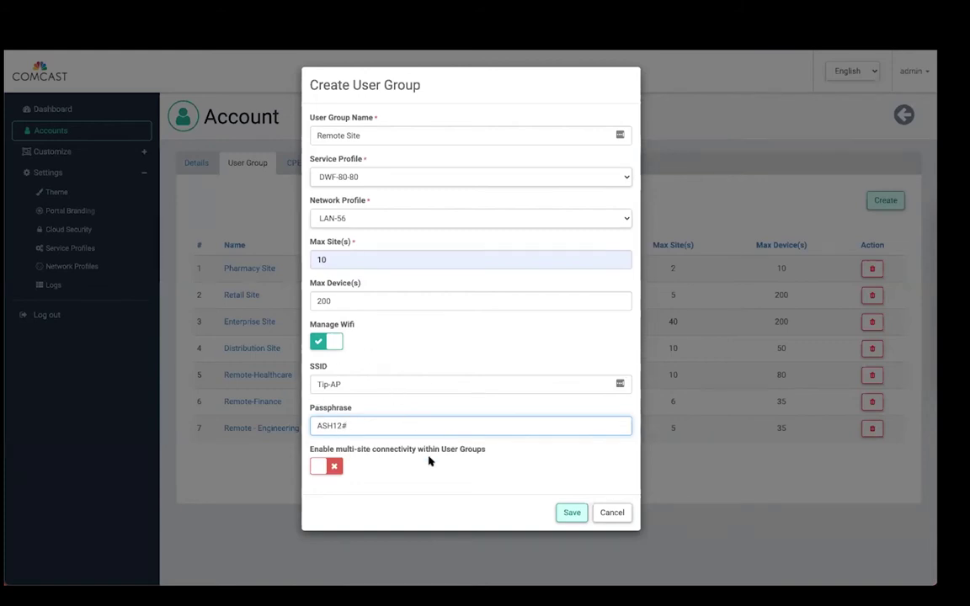
pyautogui.click(617, 515)
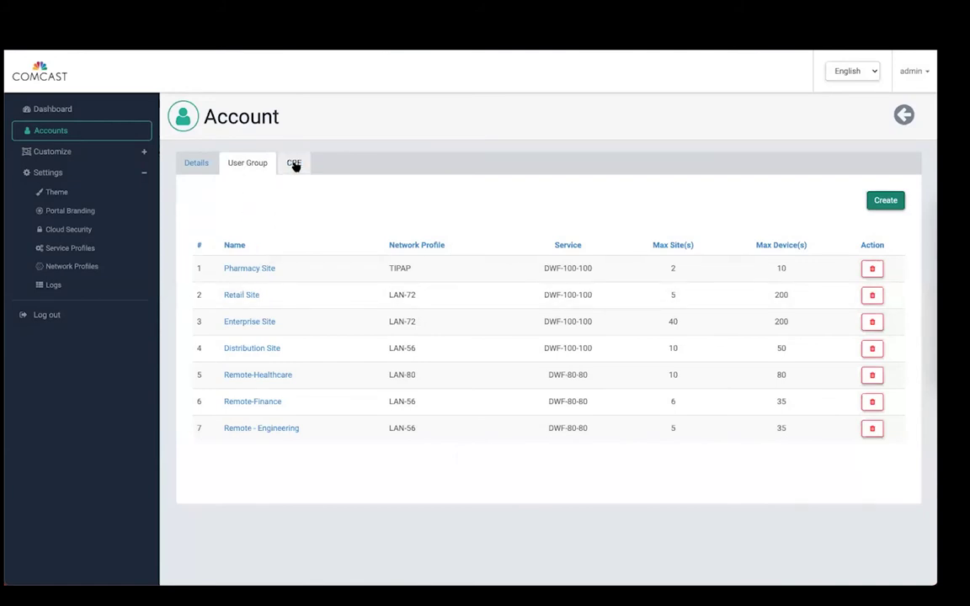
# Show the account's CPE list of eight sites and start a new single CPE.
pyautogui.click(294, 165)
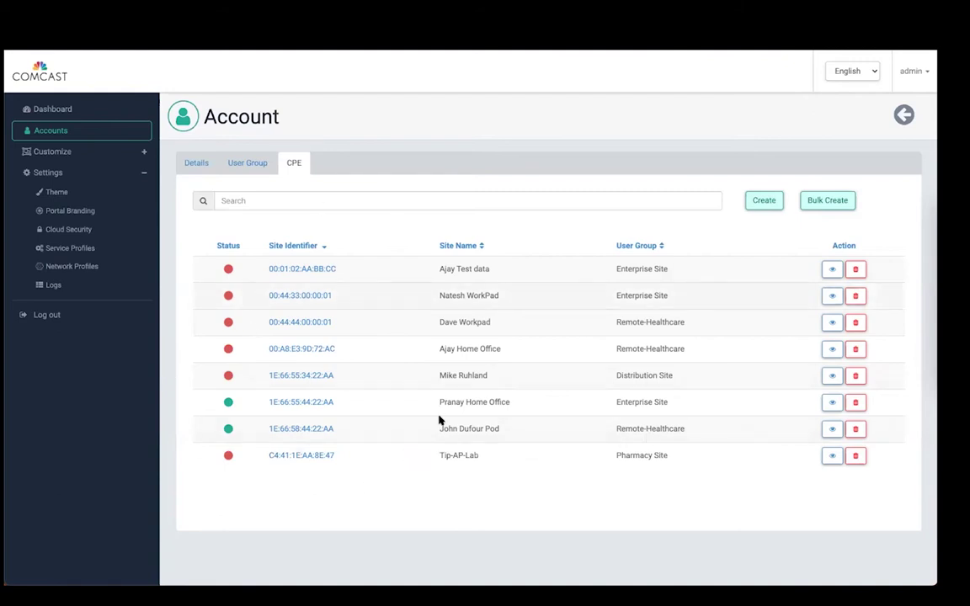
pyautogui.click(764, 201)
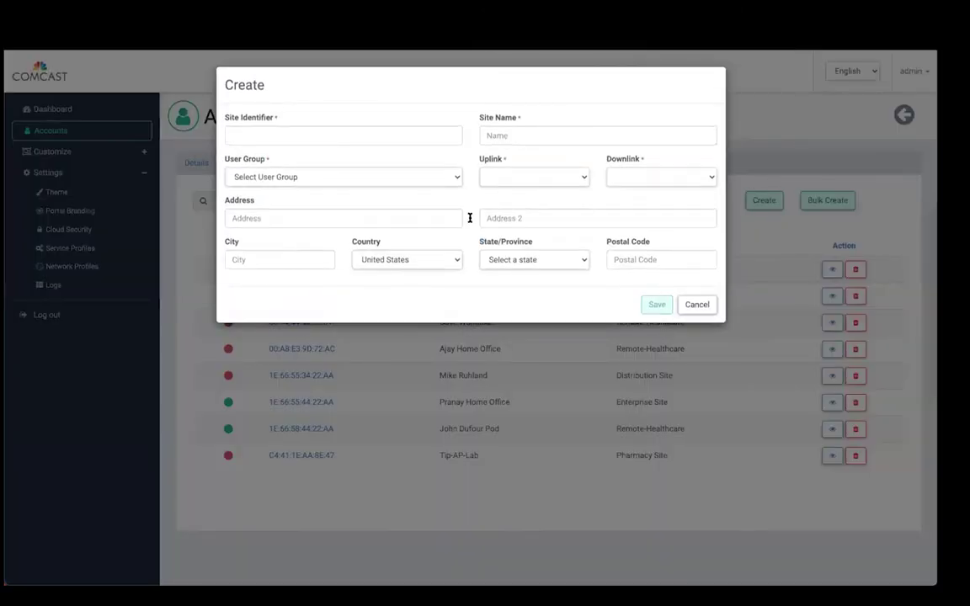
# Draft a CPE in Remote - Engineering with 128 Mbps uplink and 80 Mbps downlink, then cancel it.
pyautogui.click(367, 183)
pyautogui.click(374, 152)
pyautogui.click(374, 135)
pyautogui.click(368, 160)
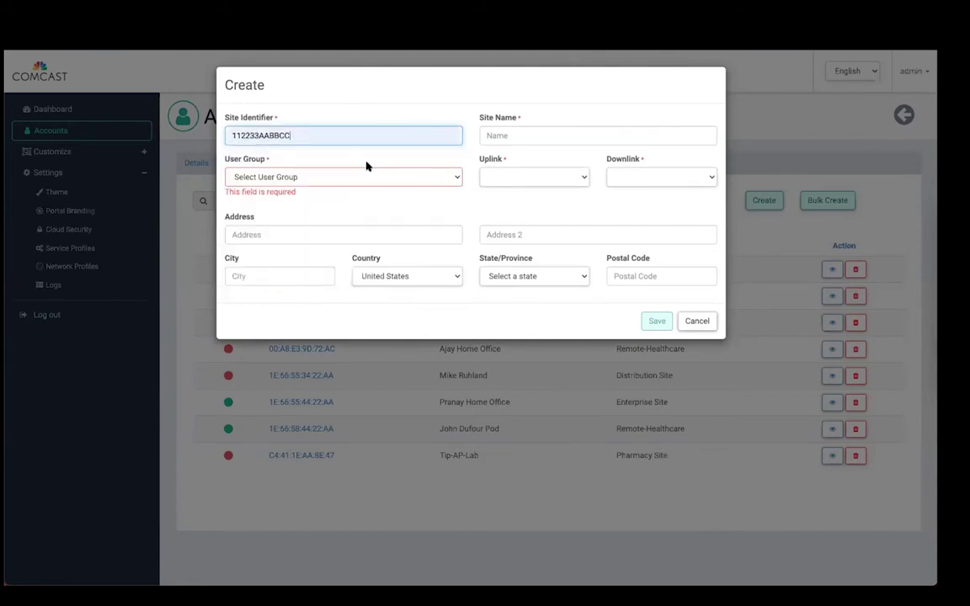
pyautogui.click(307, 178)
pyautogui.click(300, 268)
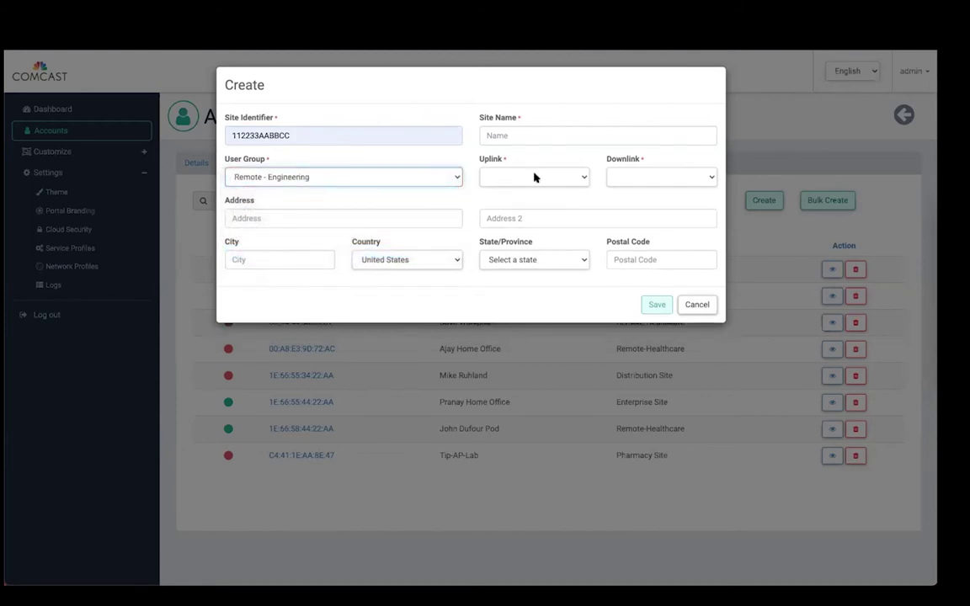
pyautogui.click(535, 177)
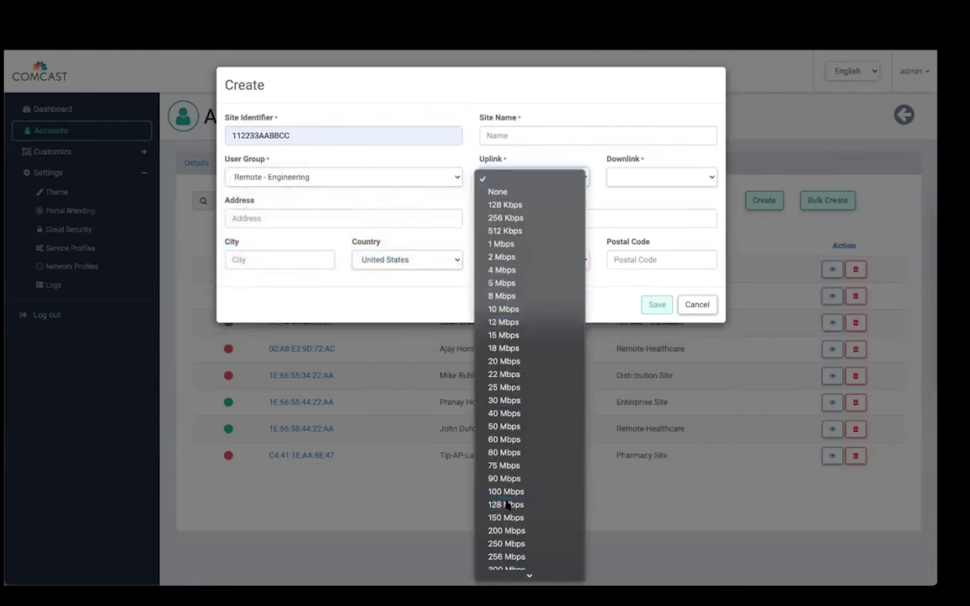
pyautogui.click(540, 505)
pyautogui.click(650, 181)
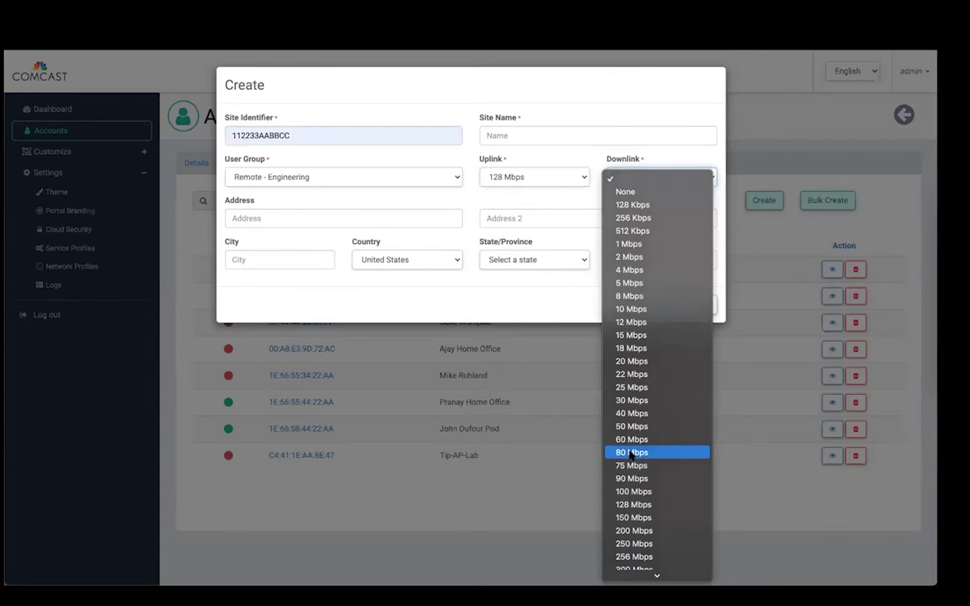
pyautogui.click(648, 452)
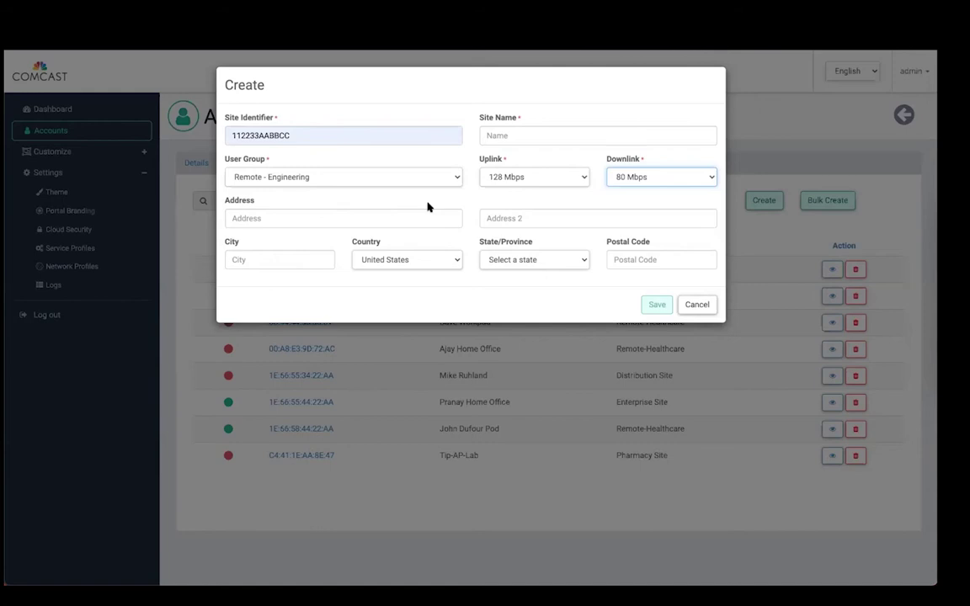
pyautogui.click(704, 308)
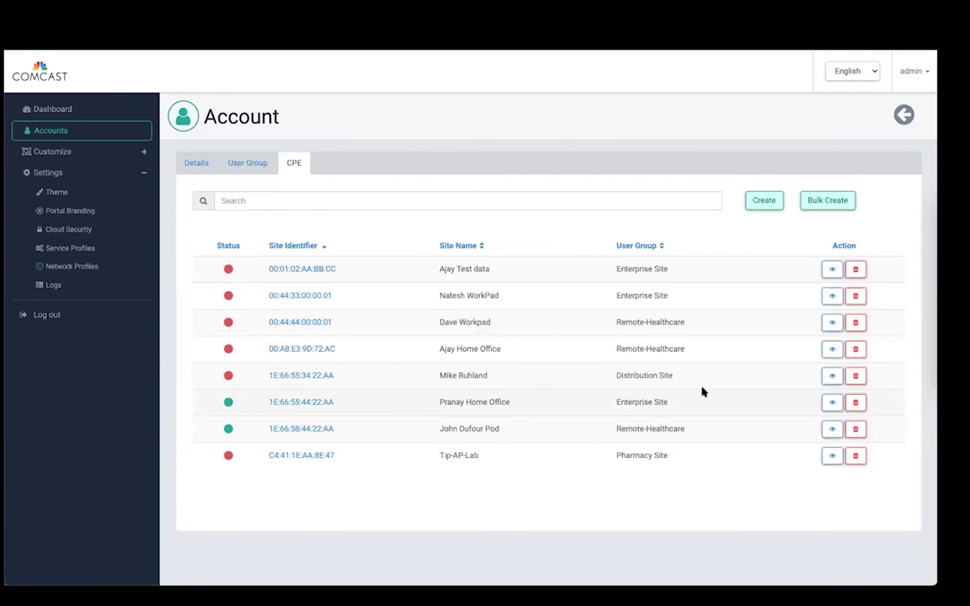
# Launch Excel and open the recent workbook upload-bulk-cpes-teleworker1.
pyautogui.moveTo(926, 360)
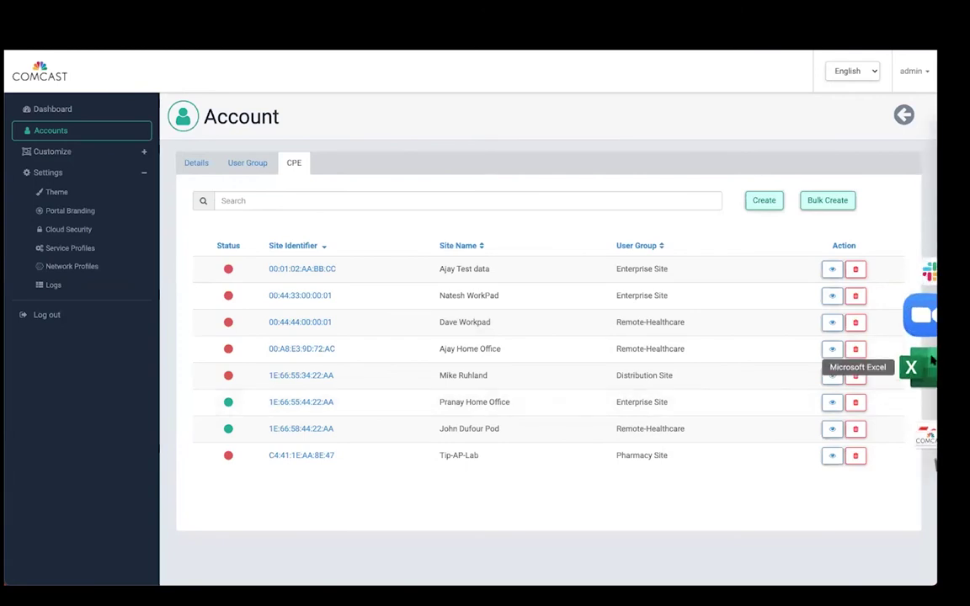
pyautogui.click(926, 363)
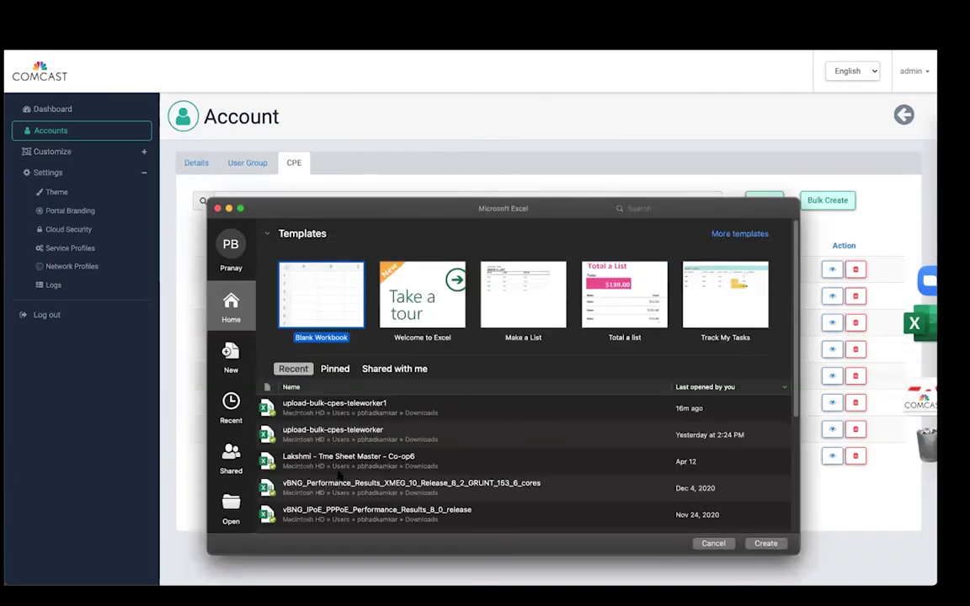
pyautogui.doubleClick(363, 409)
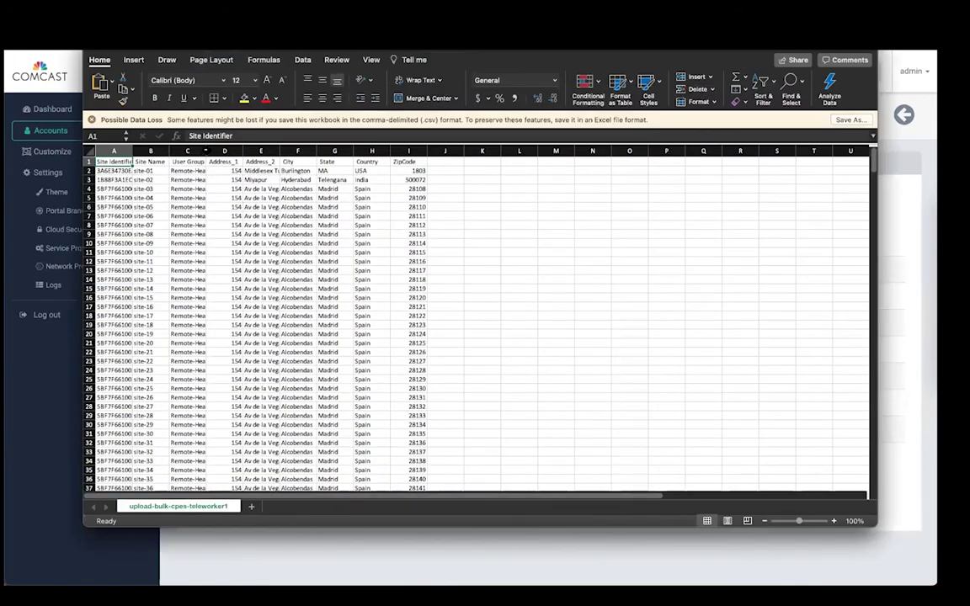
# Widen columns C and A, check the last row 501, then return to the browser.
pyautogui.moveTo(205, 150); pyautogui.dragTo(323, 151)
pyautogui.scroll(-20, 194, 272)
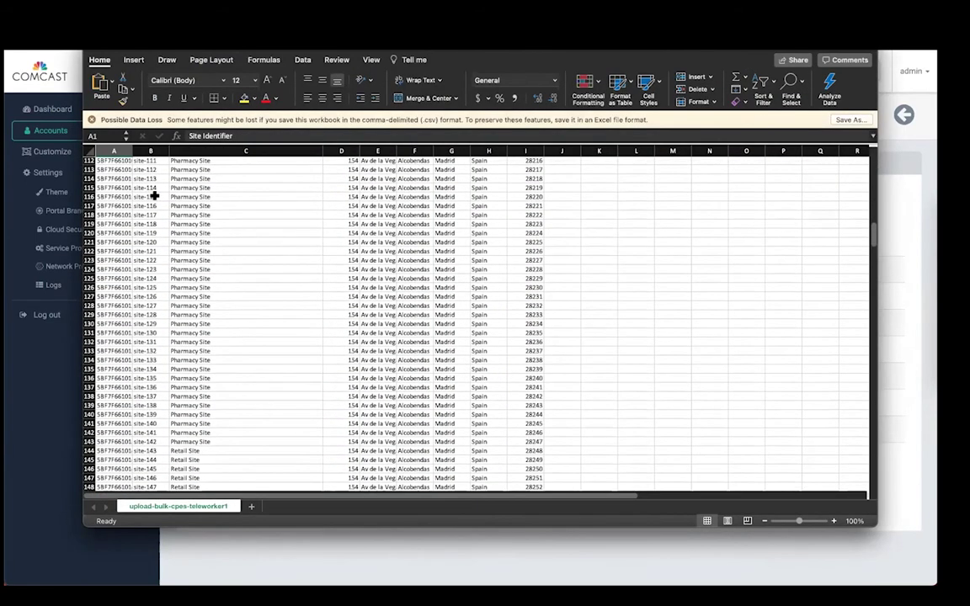
pyautogui.moveTo(132, 150); pyautogui.dragTo(209, 151)
pyautogui.scroll(-8, 168, 318)
pyautogui.scroll(-20, 170, 319)
pyautogui.scroll(-15, 170, 319)
pyautogui.moveTo(100, 277); pyautogui.dragTo(284, 278)
pyautogui.click(423, 545)
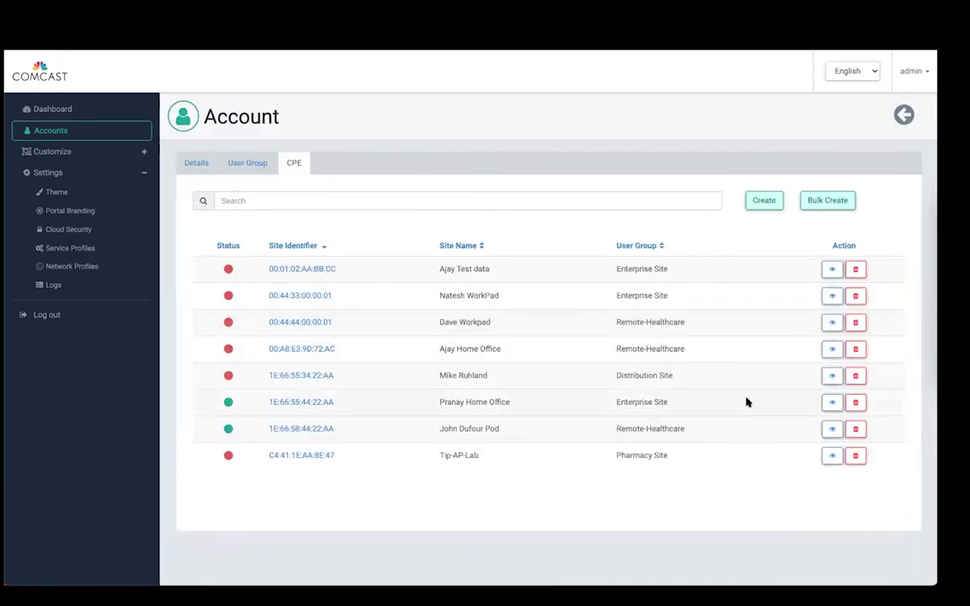
# Bulk-create CPEs from upload-bulk-cpes-teleworker1.csv in Downloads and save the import.
pyautogui.click(827, 201)
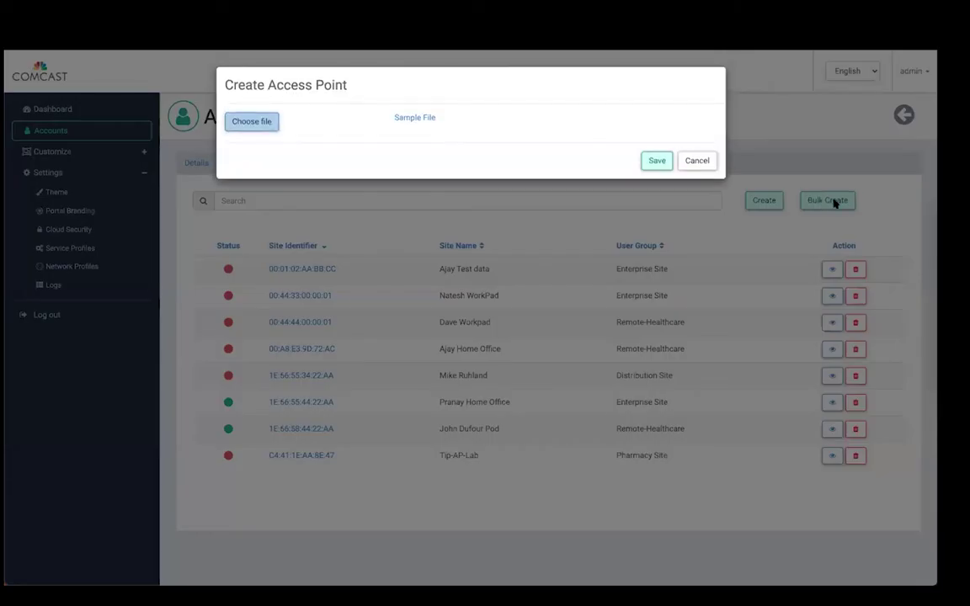
pyautogui.click(254, 126)
pyautogui.doubleClick(310, 185)
pyautogui.click(648, 171)
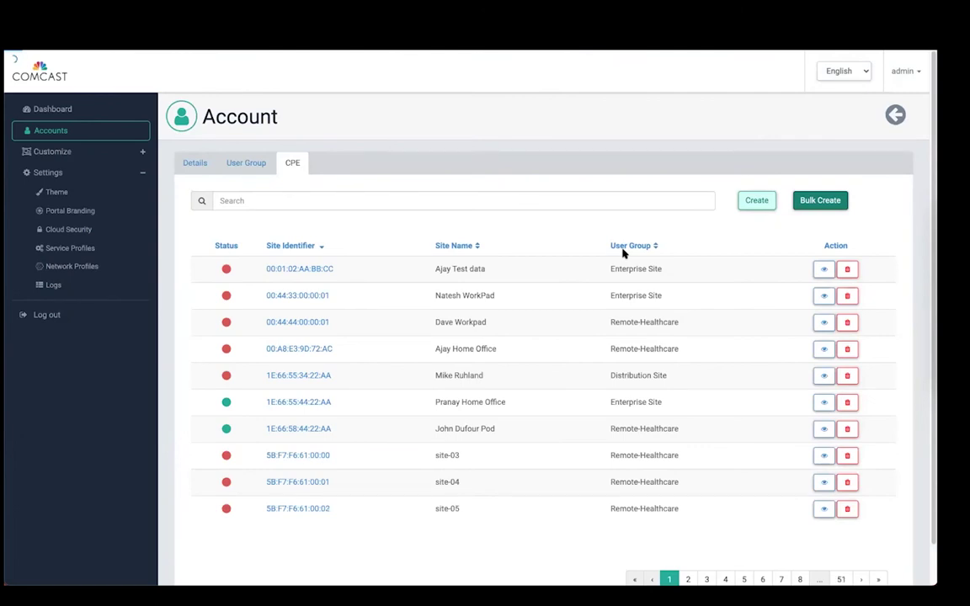
pyautogui.scroll(-1, 524, 407)
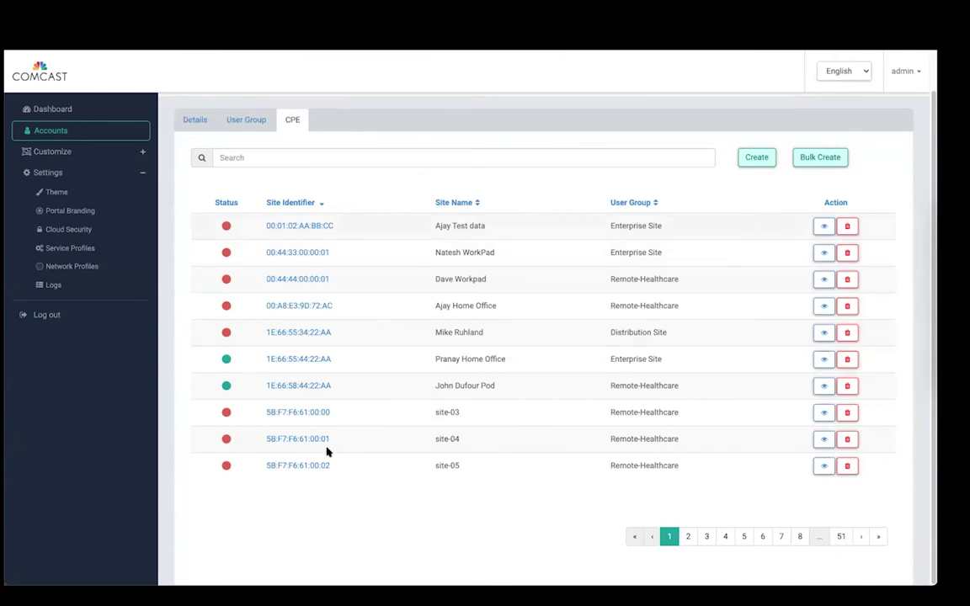
# Search the CPE list for 'Tip' instead of '47' so only Tip-AP-Lab remains.
pyautogui.click(440, 160)
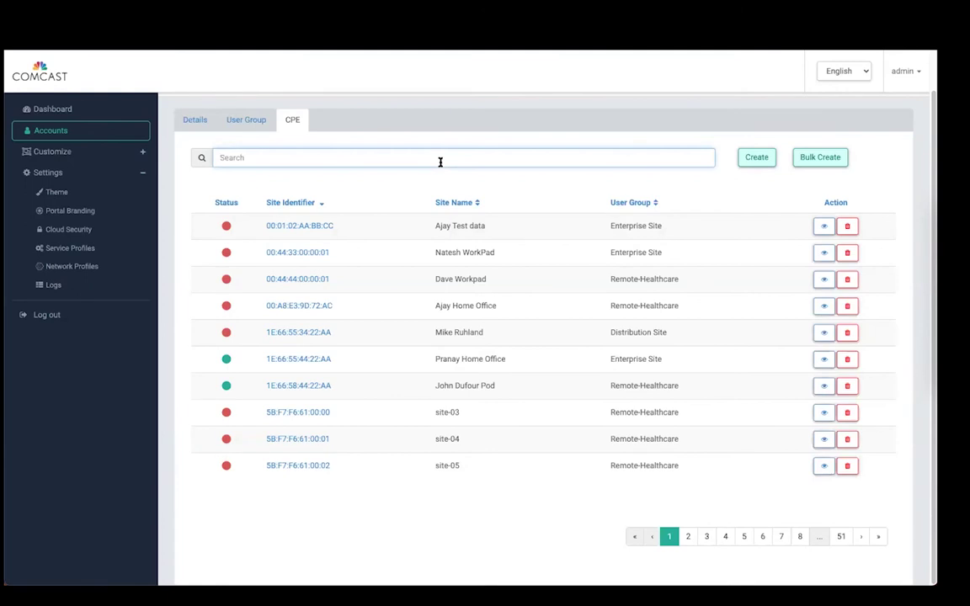
pyautogui.write('47')
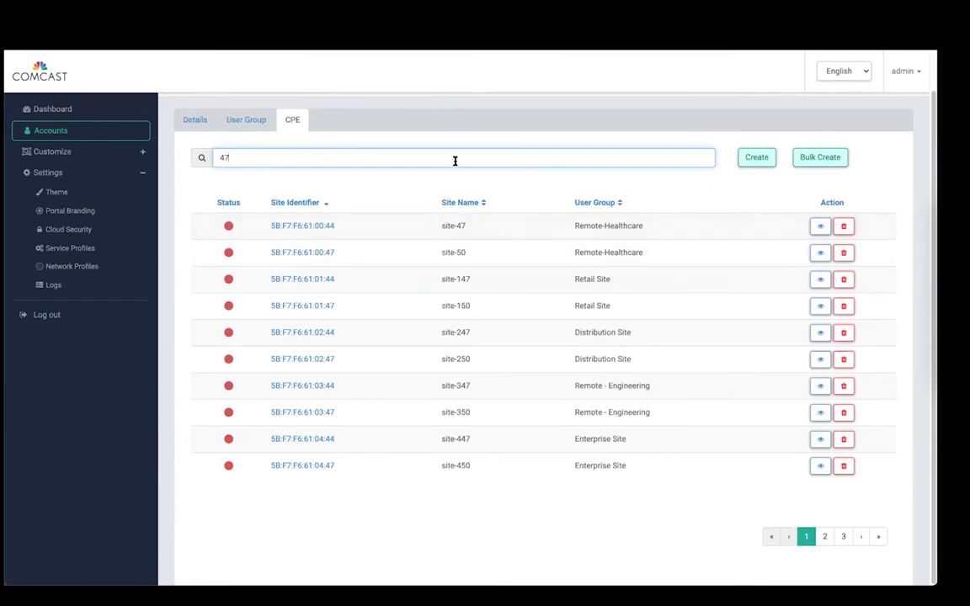
pyautogui.press('BackSpace')
pyautogui.press('BackSpace')
pyautogui.write('Tip')
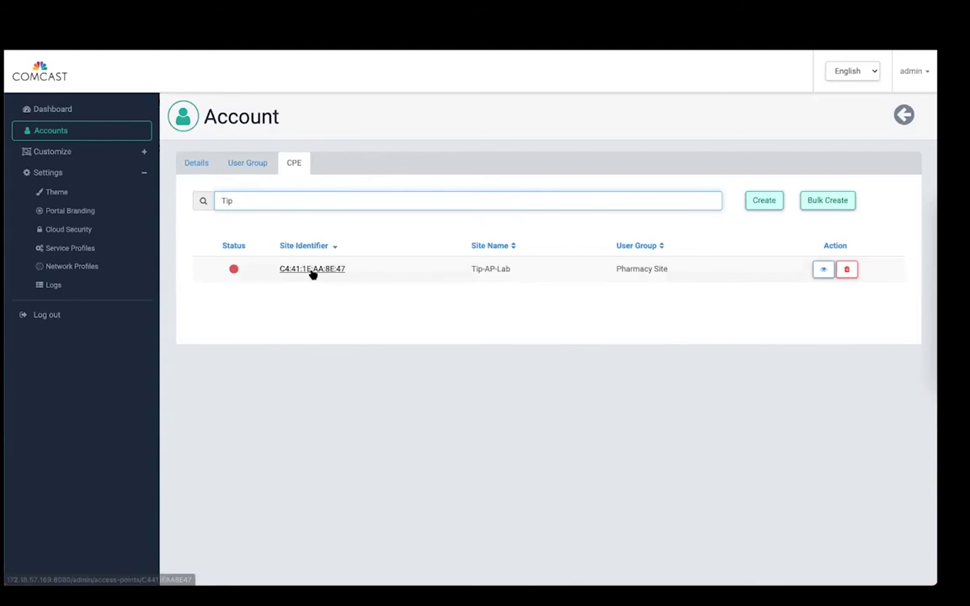
# Open Tip-AP-Lab's General details: state ready, SSID Tip-WiFi-Pro, IP 172.18.21.11, model MR8300.
pyautogui.click(311, 269)
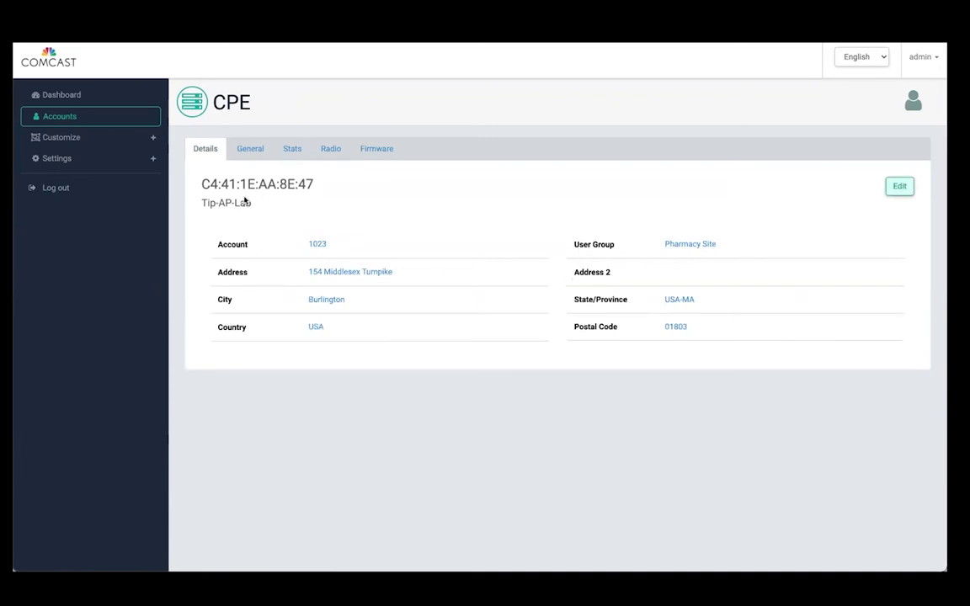
pyautogui.moveTo(252, 203); pyautogui.dragTo(203, 203)
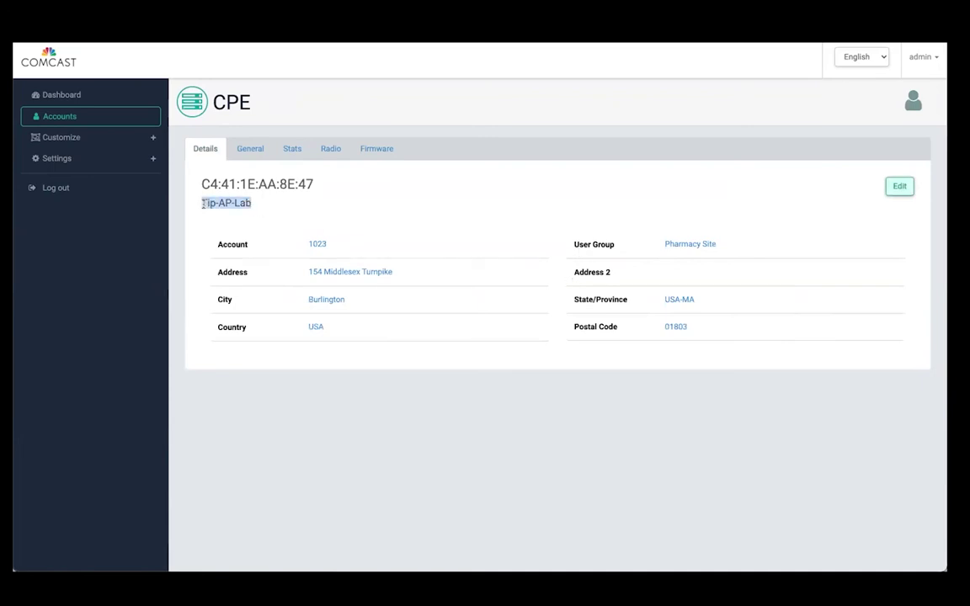
pyautogui.click(323, 197)
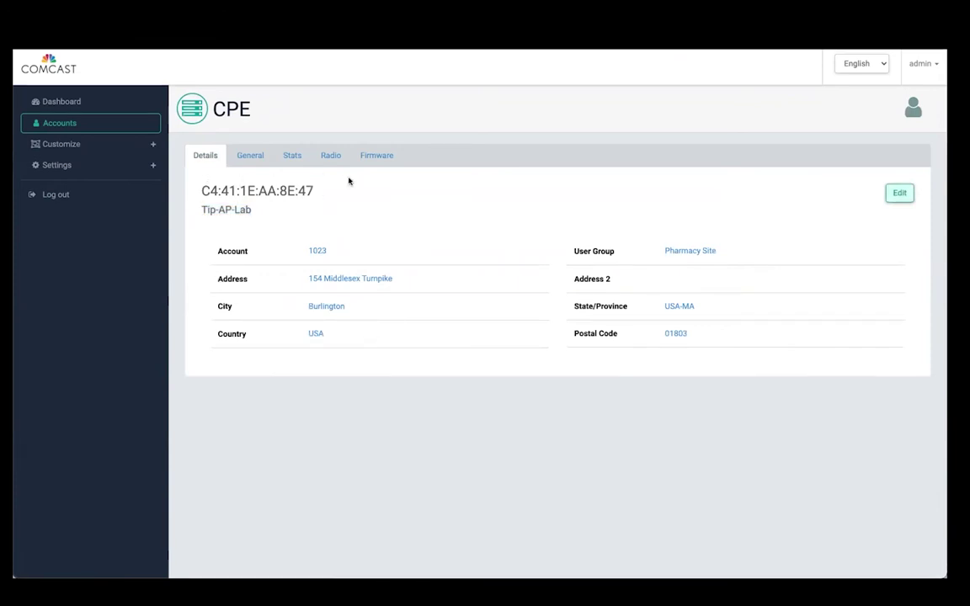
pyautogui.click(254, 162)
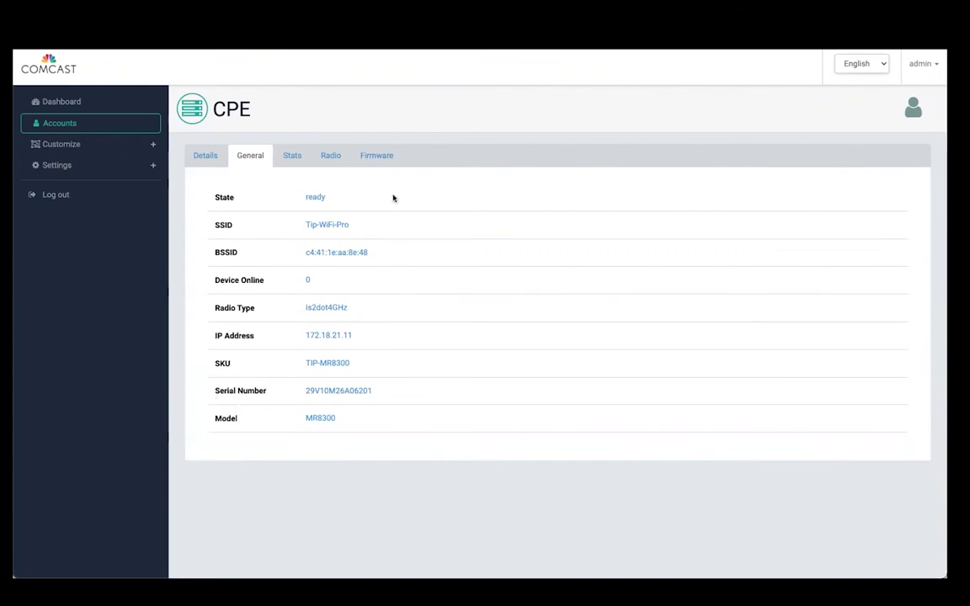
pyautogui.click(292, 155)
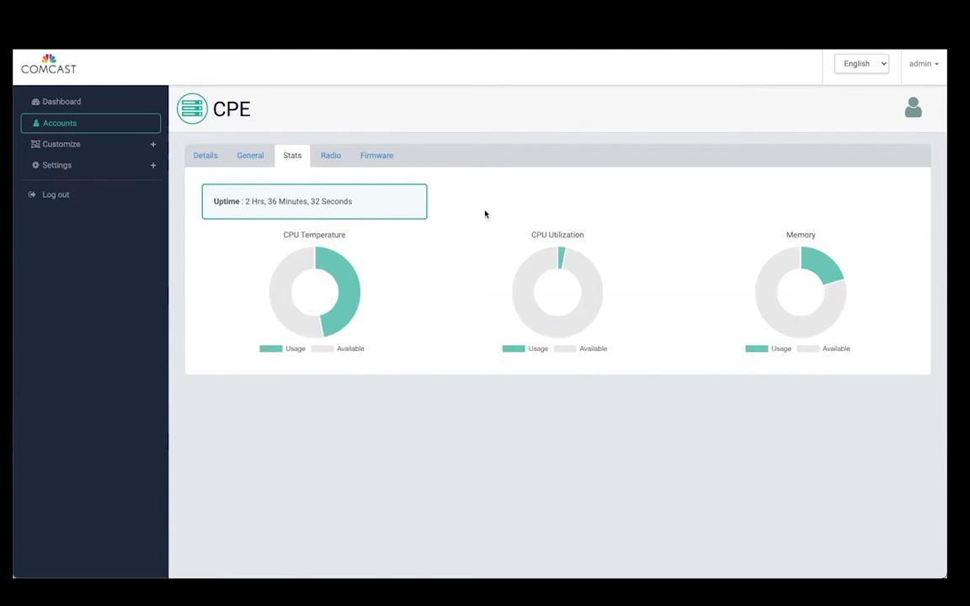
pyautogui.click(331, 156)
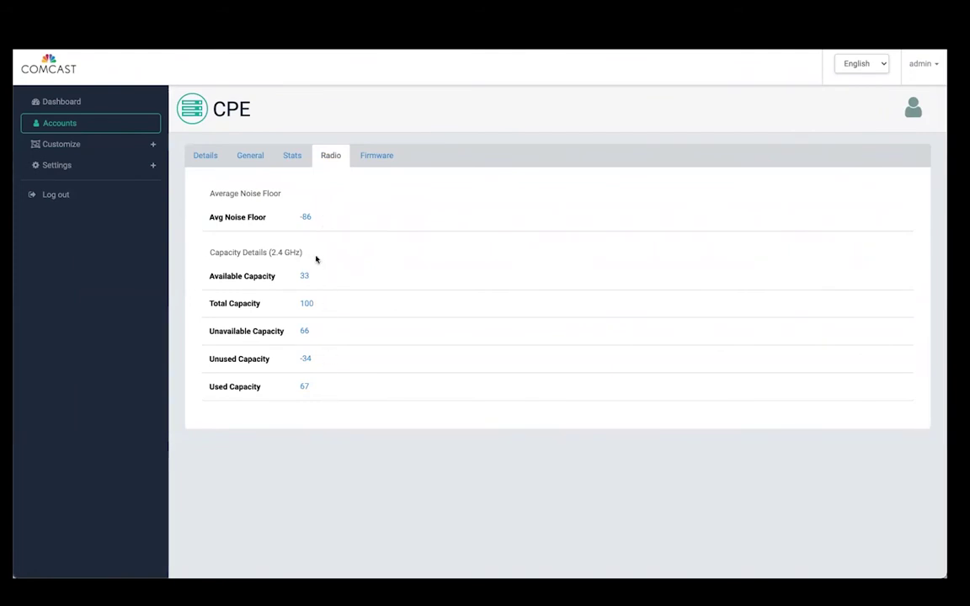
pyautogui.click(379, 156)
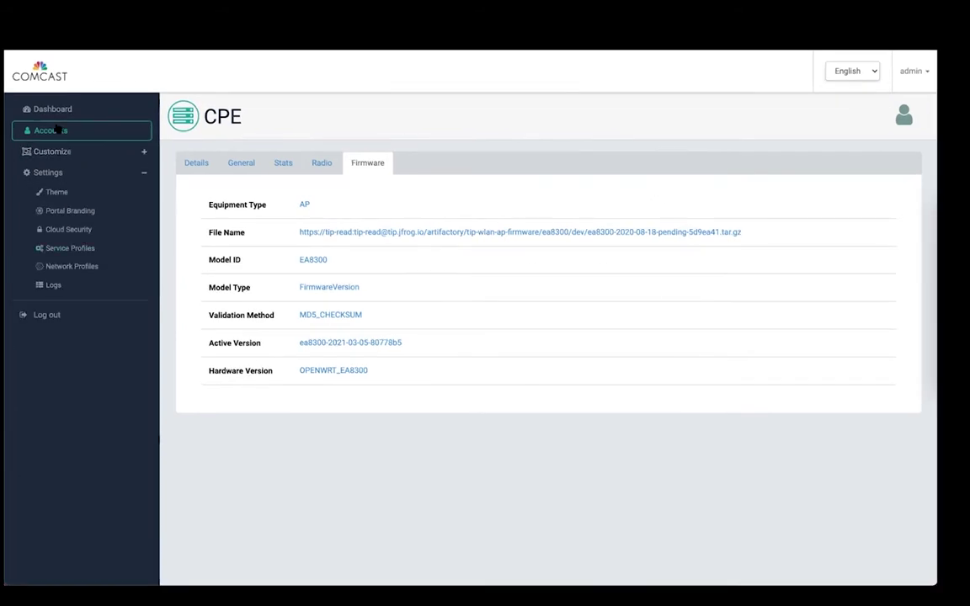
# Open Accounts from the sidebar to list the Walgreens and Bain & Company accounts.
pyautogui.click(52, 131)
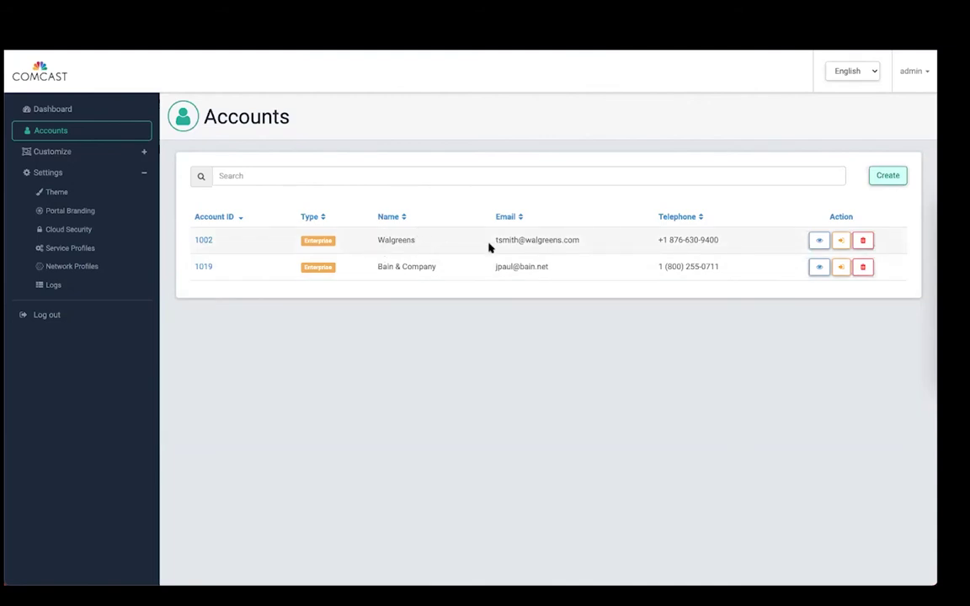
# Auto-login to Walgreens to reach its Dashboard with week-of-May-2nd bandwidth and device charts.
pyautogui.click(842, 242)
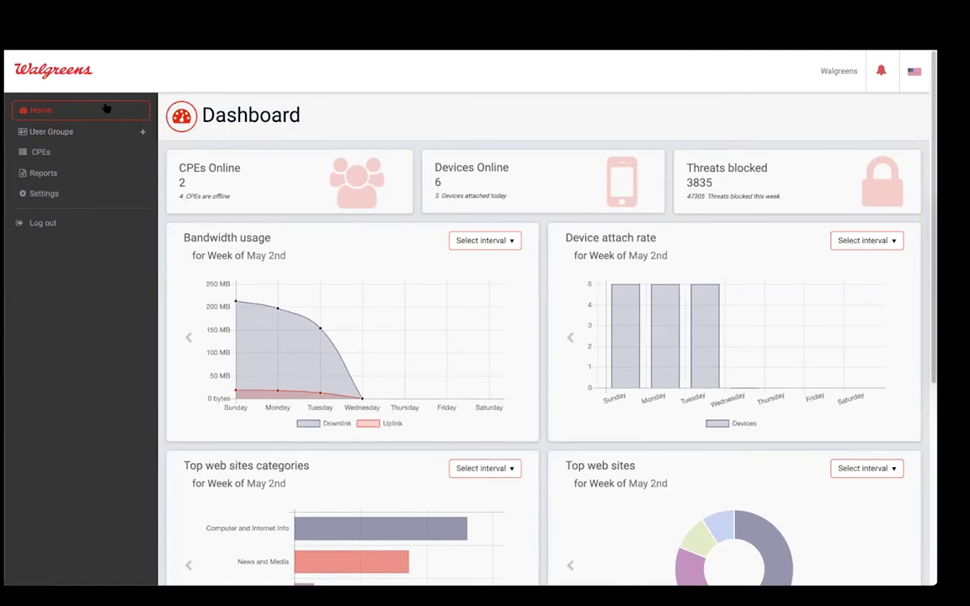
pyautogui.moveTo(628, 316)
pyautogui.scroll(-3, 688, 190)
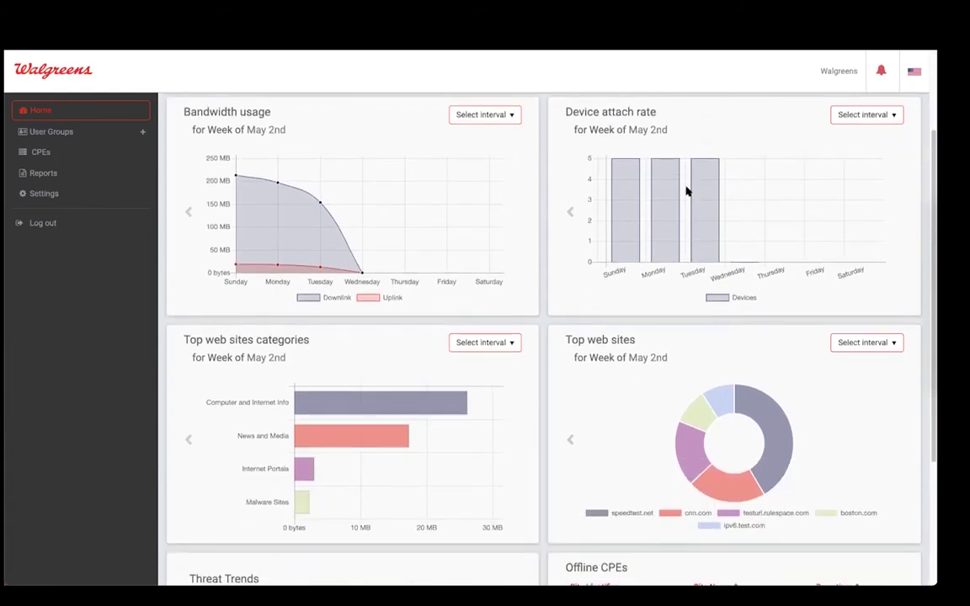
pyautogui.scroll(2, 688, 190)
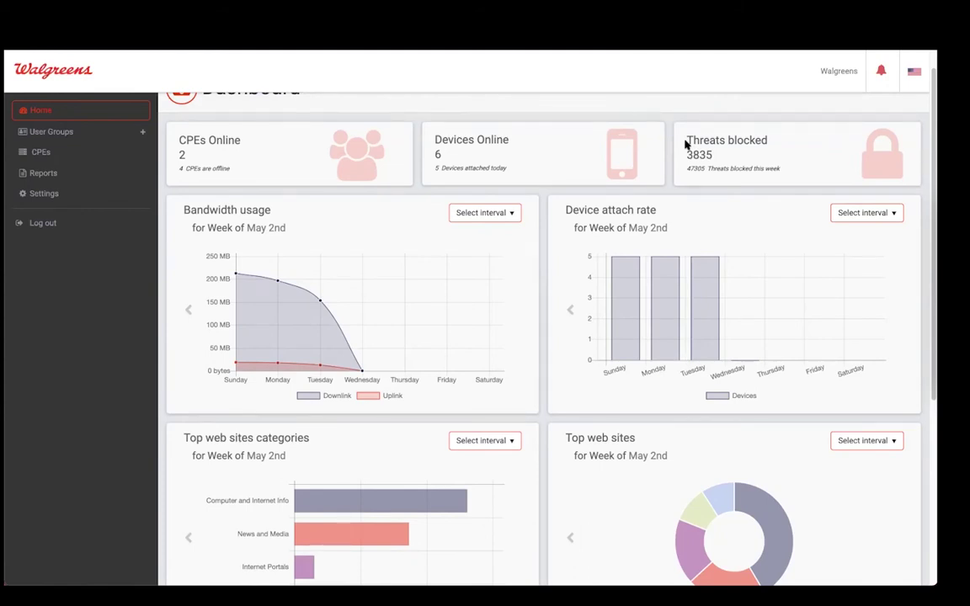
pyautogui.scroll(-1, 683, 135)
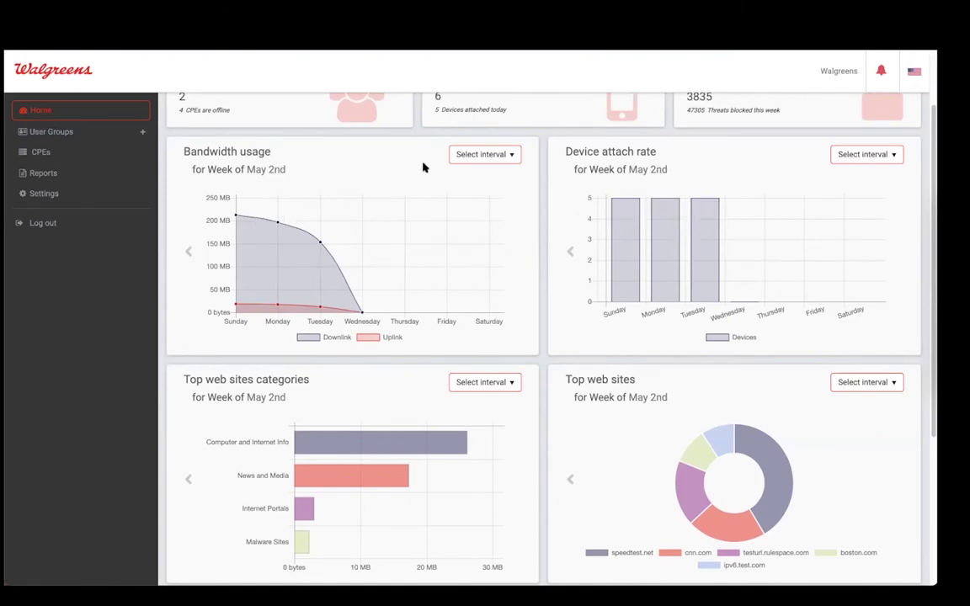
# Set the Bandwidth usage chart's interval to Day for May 5th.
pyautogui.click(486, 157)
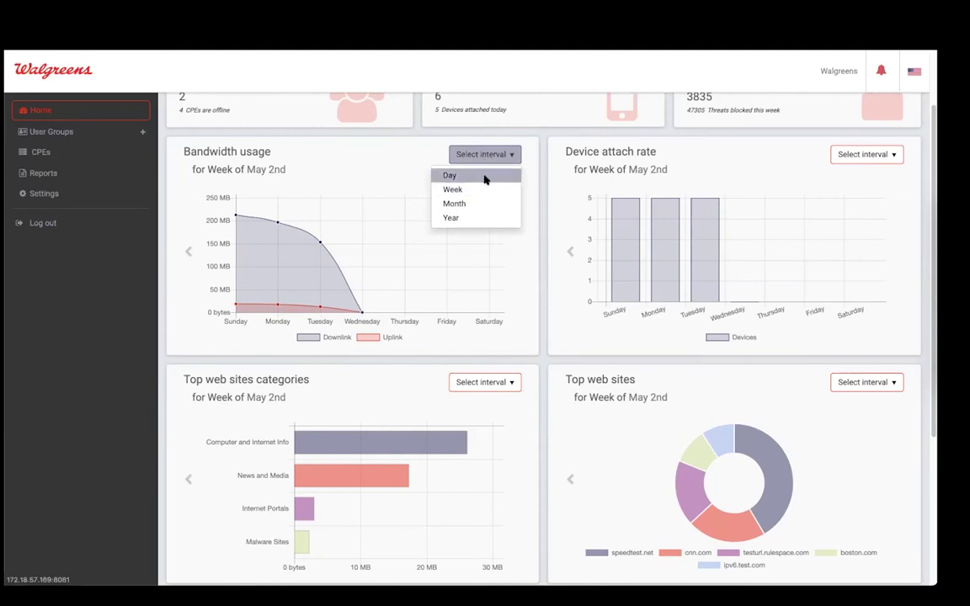
pyautogui.click(484, 177)
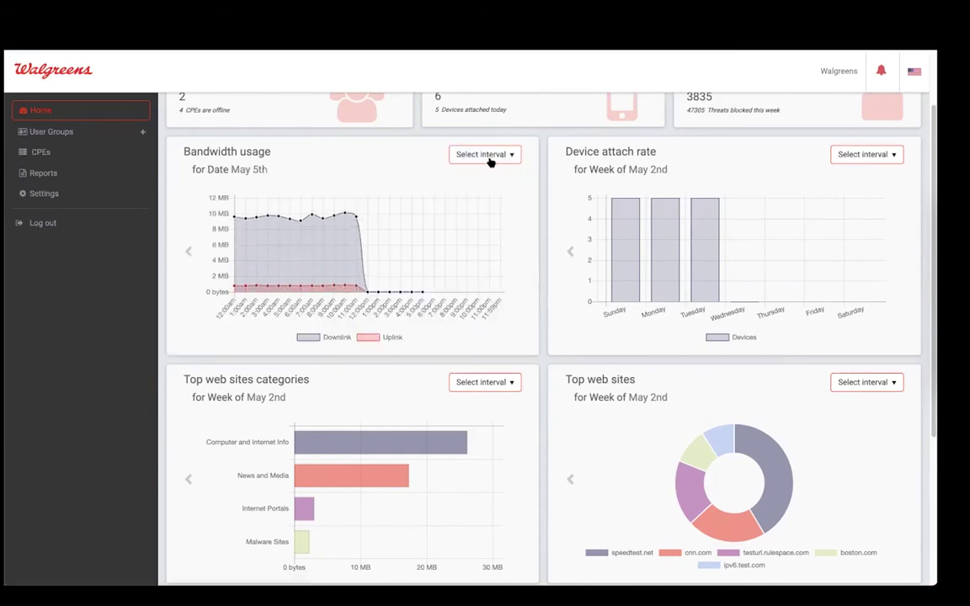
pyautogui.click(490, 159)
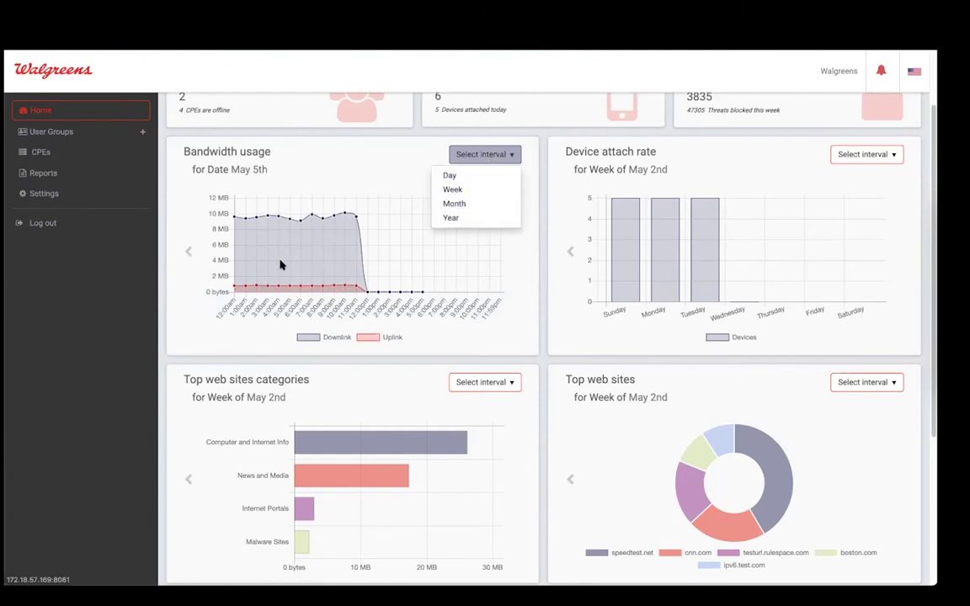
pyautogui.click(545, 287)
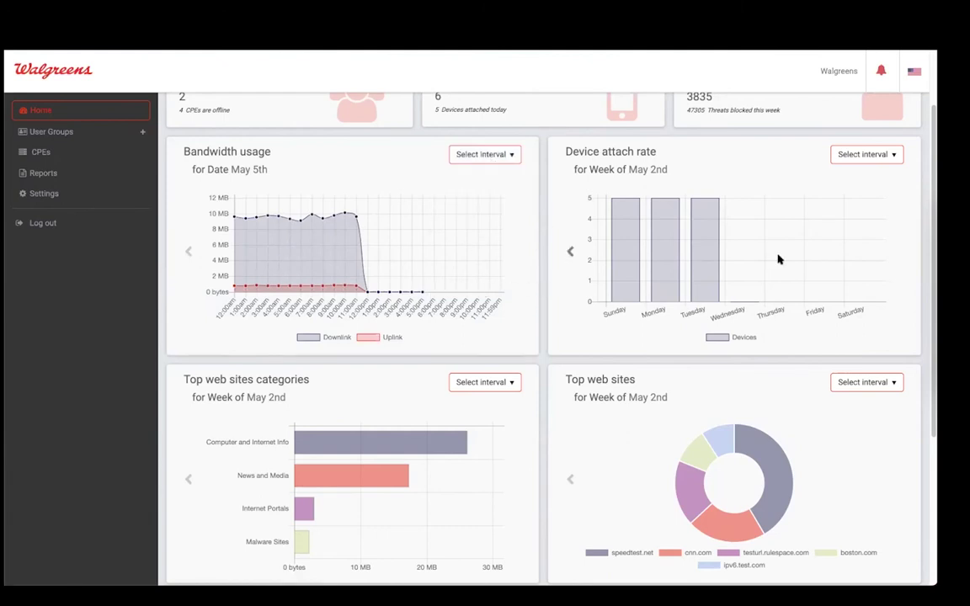
# Review Threat Trends and the four Offline CPEs, including Tip-AP-Lab, and expand User Groups.
pyautogui.scroll(-3, 726, 278)
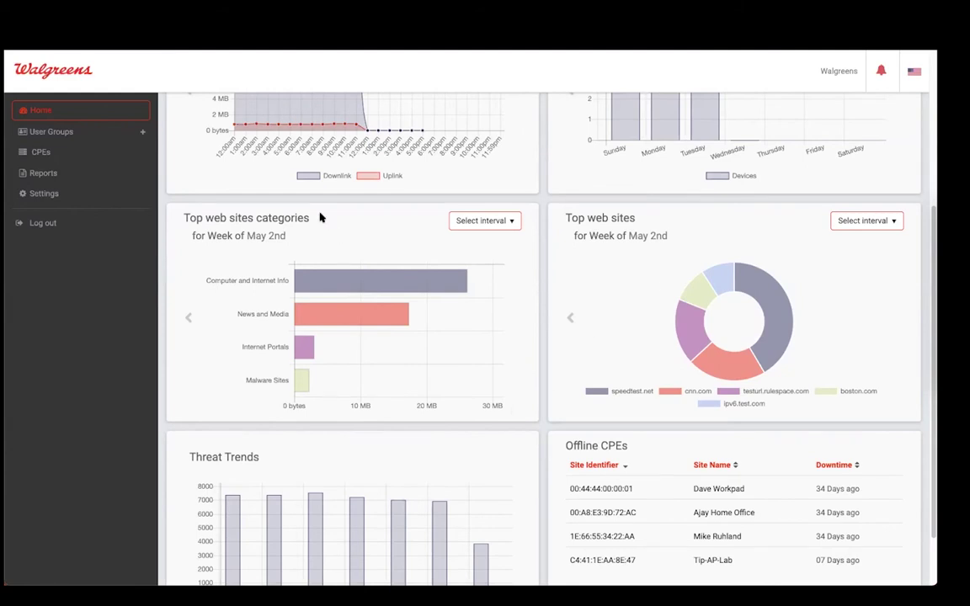
pyautogui.scroll(-1, 416, 331)
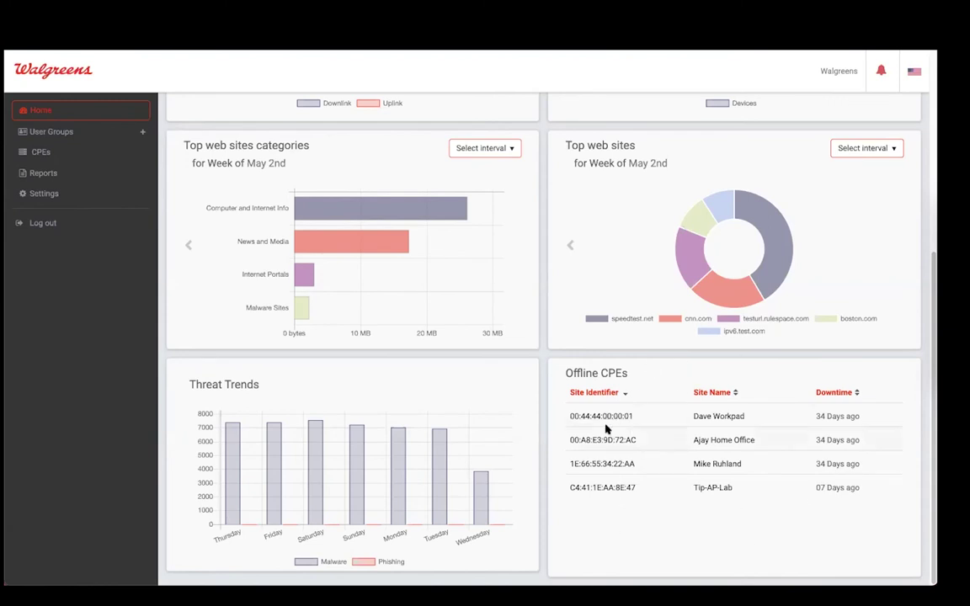
pyautogui.click(119, 133)
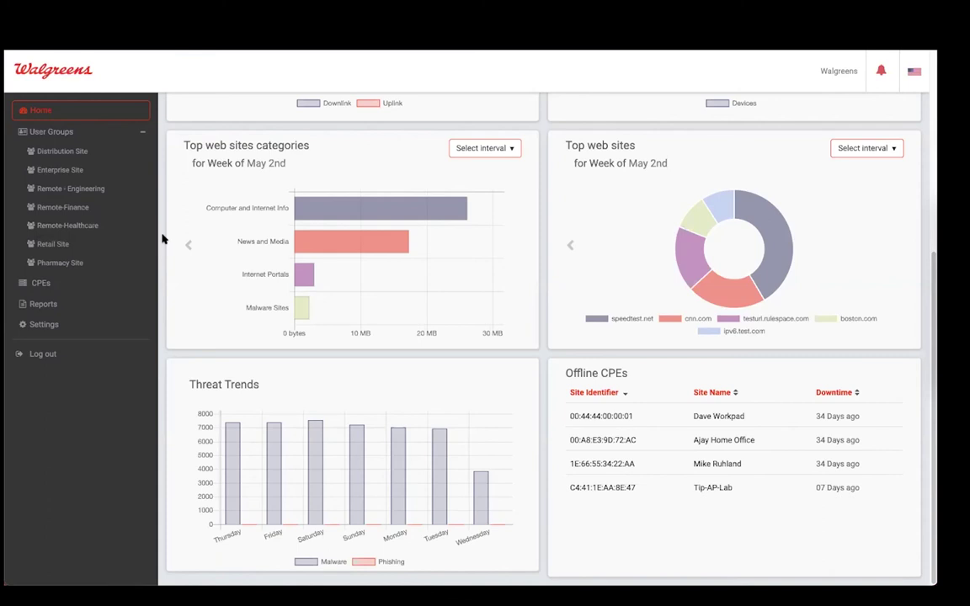
# Open the Remote-Healthcare site and scroll through its Analytics charts.
pyautogui.click(93, 226)
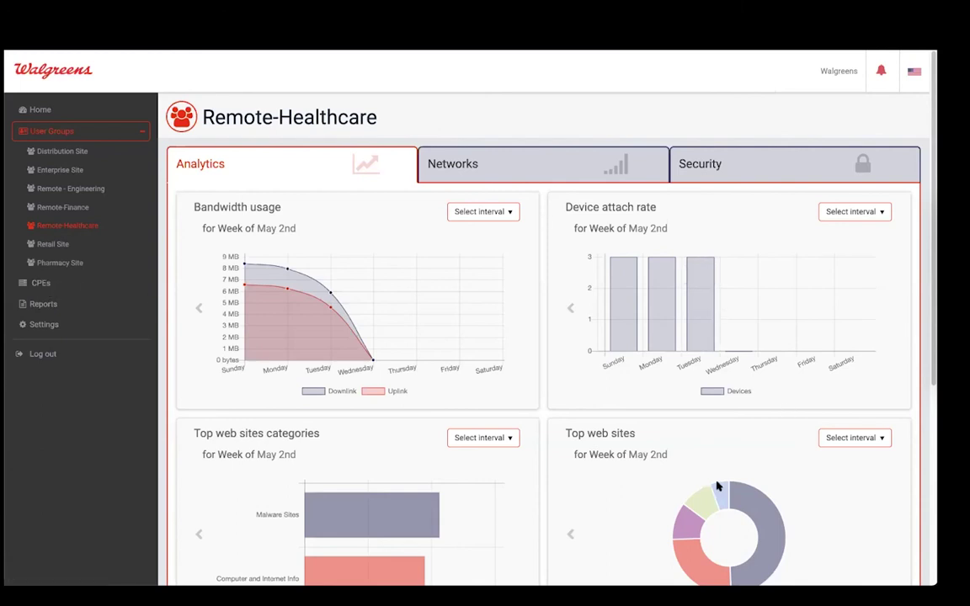
pyautogui.scroll(-1, 386, 386)
pyautogui.scroll(-5, 385, 386)
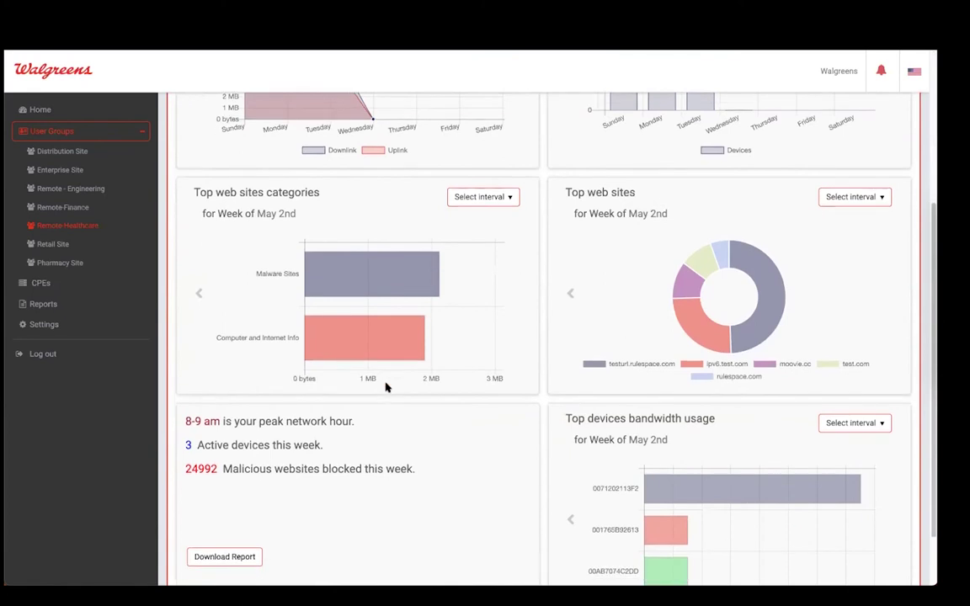
pyautogui.scroll(4, 385, 386)
pyautogui.scroll(1, 385, 386)
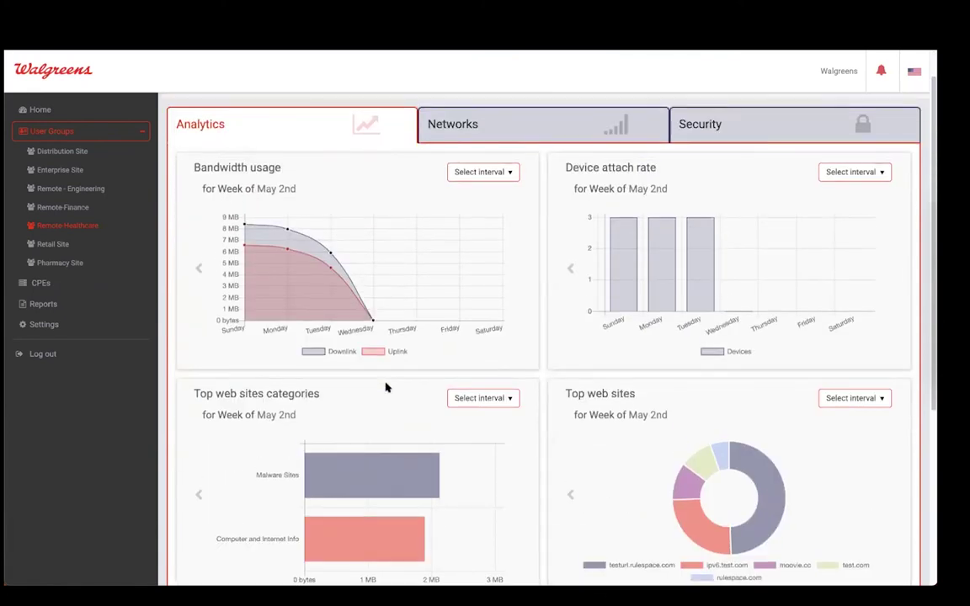
pyautogui.scroll(2, 386, 387)
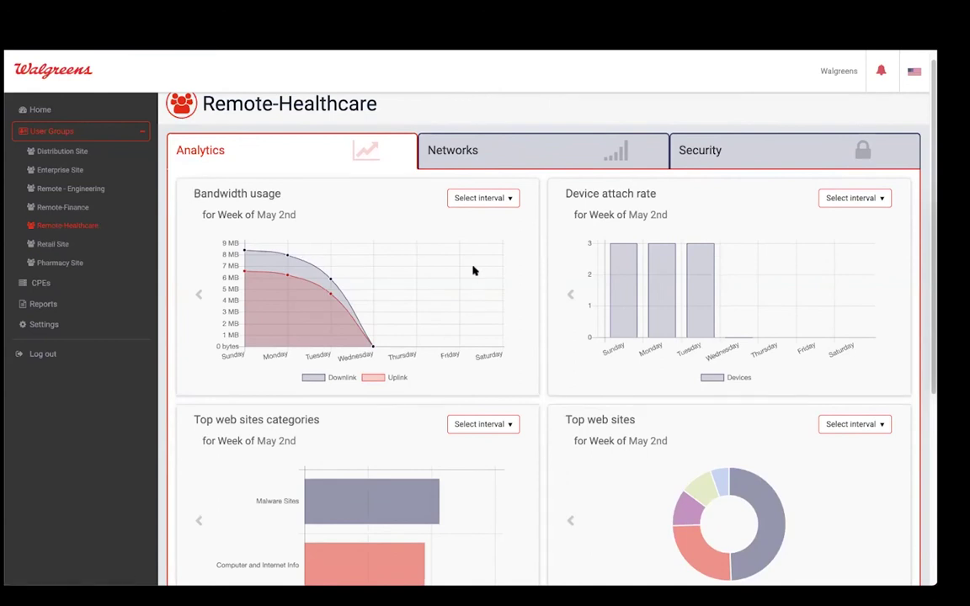
pyautogui.scroll(-3, 473, 271)
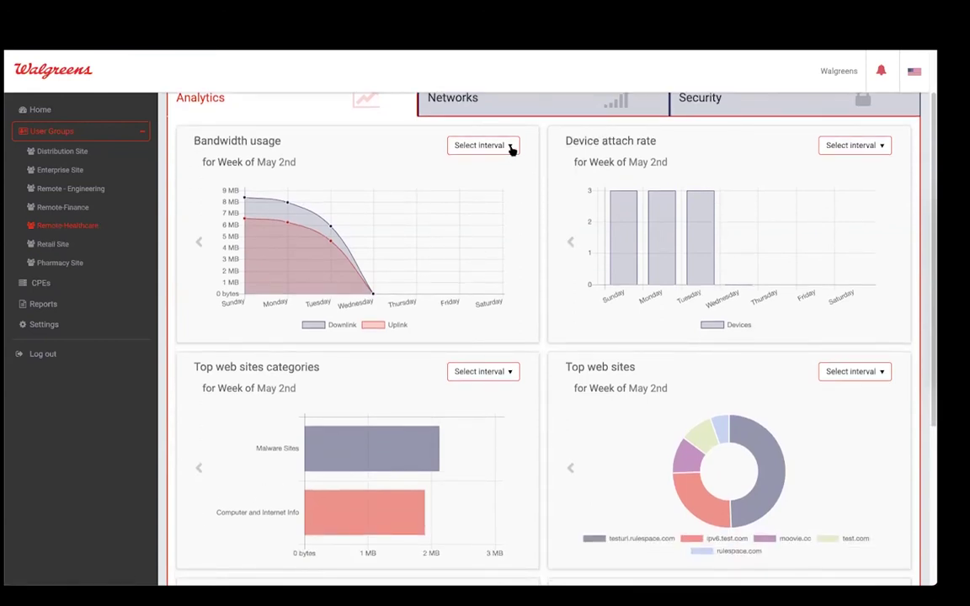
# Review the bandwidth interval options unchanged, plus the 3 attached devices and top Malware Sites category.
pyautogui.click(512, 146)
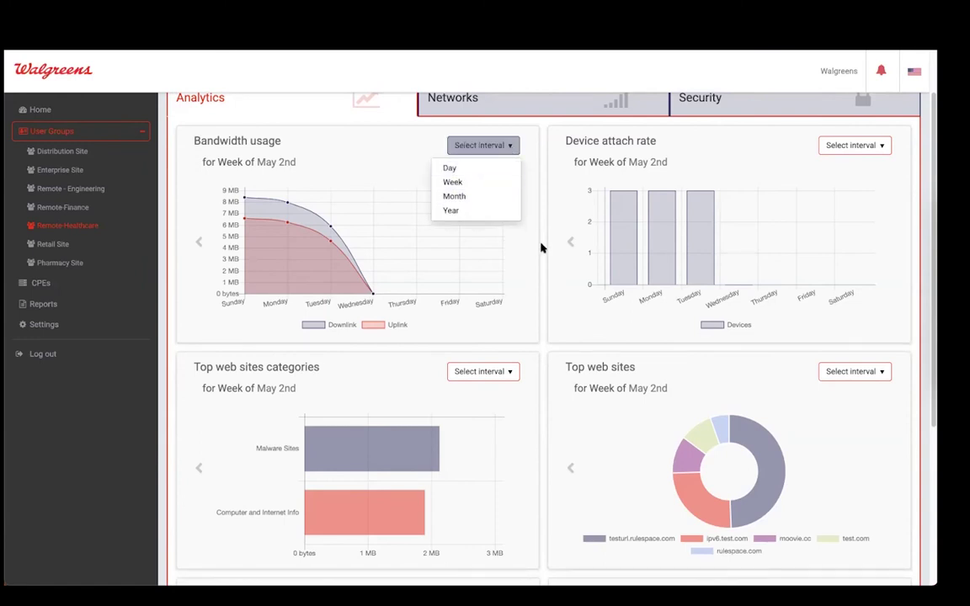
pyautogui.click(541, 245)
pyautogui.scroll(-3, 541, 245)
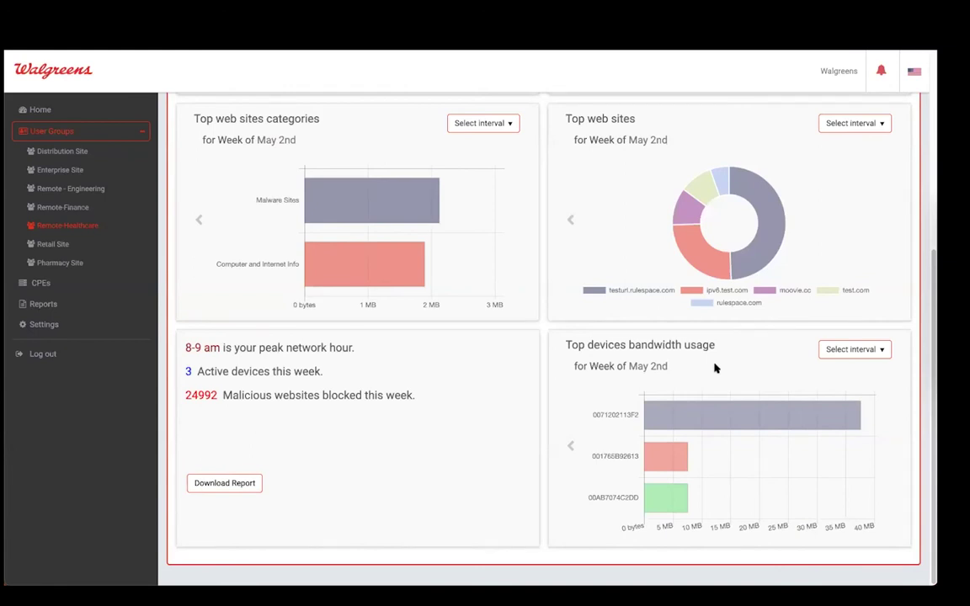
pyautogui.moveTo(682, 412)
pyautogui.scroll(1, 364, 441)
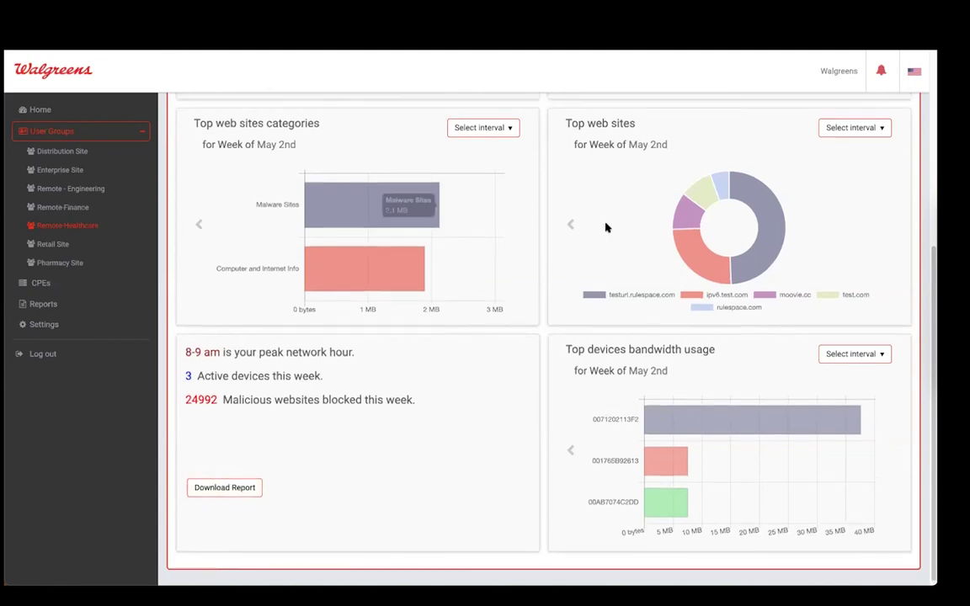
pyautogui.scroll(2, 563, 253)
pyautogui.scroll(5, 564, 253)
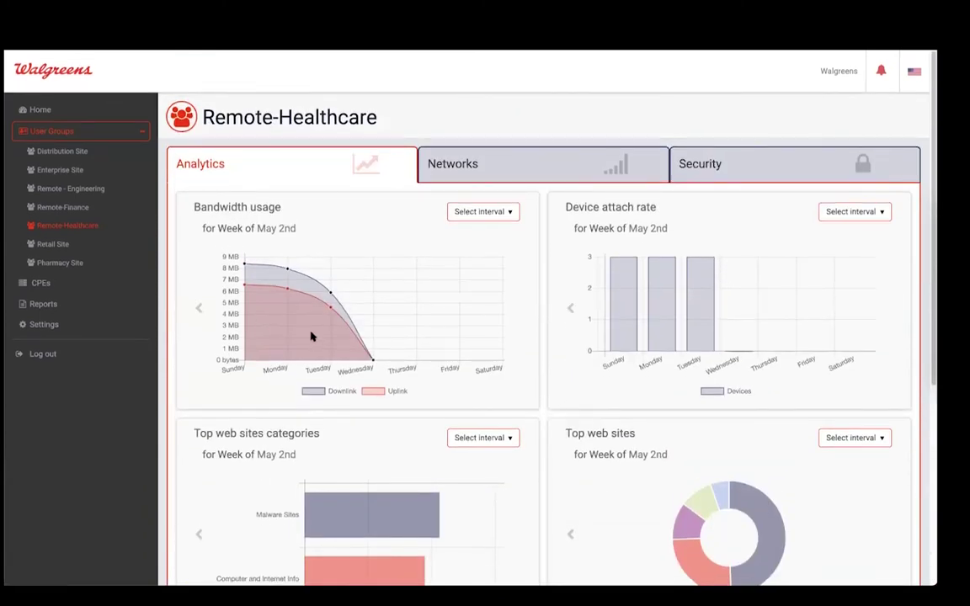
# On Remote-Healthcare's Networks tab, switch Schedule Access on and back off, keeping Internet access on.
pyautogui.click(498, 168)
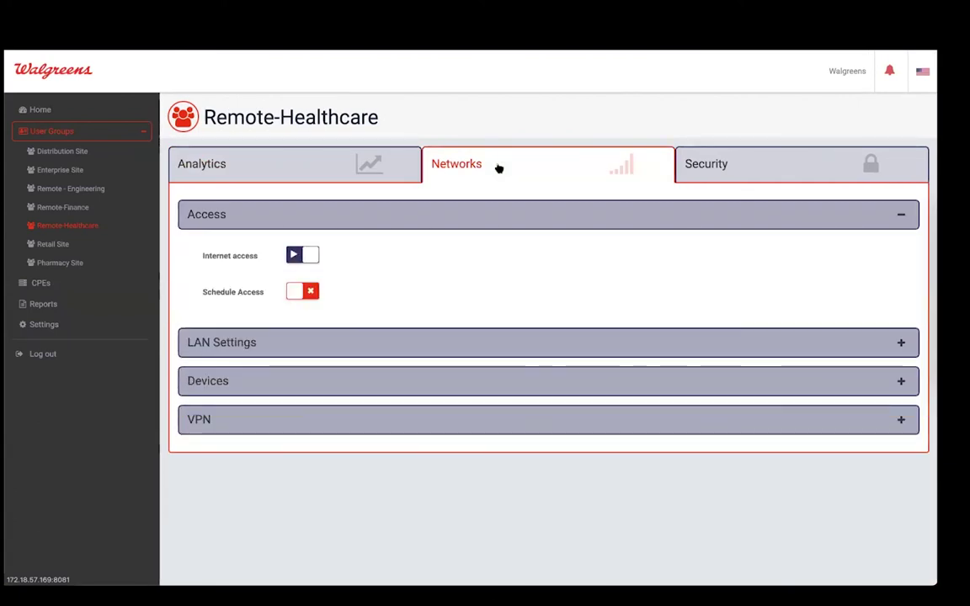
pyautogui.moveTo(242, 261)
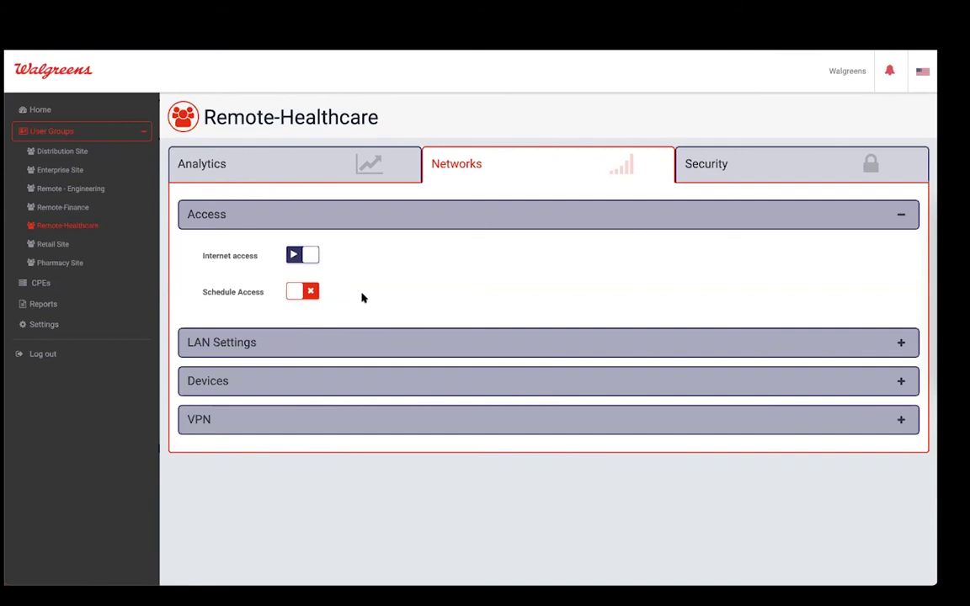
pyautogui.click(311, 291)
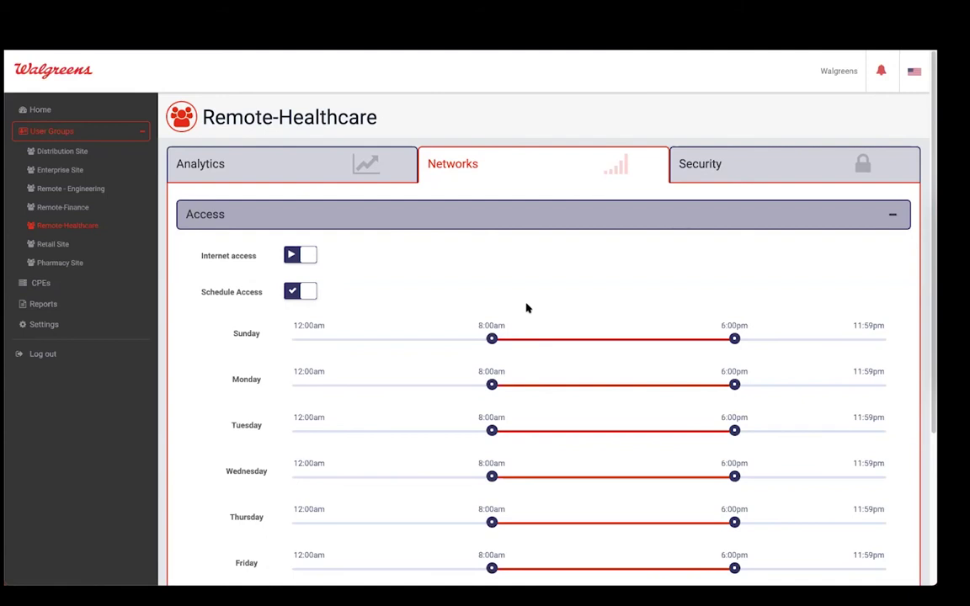
pyautogui.scroll(-3, 545, 381)
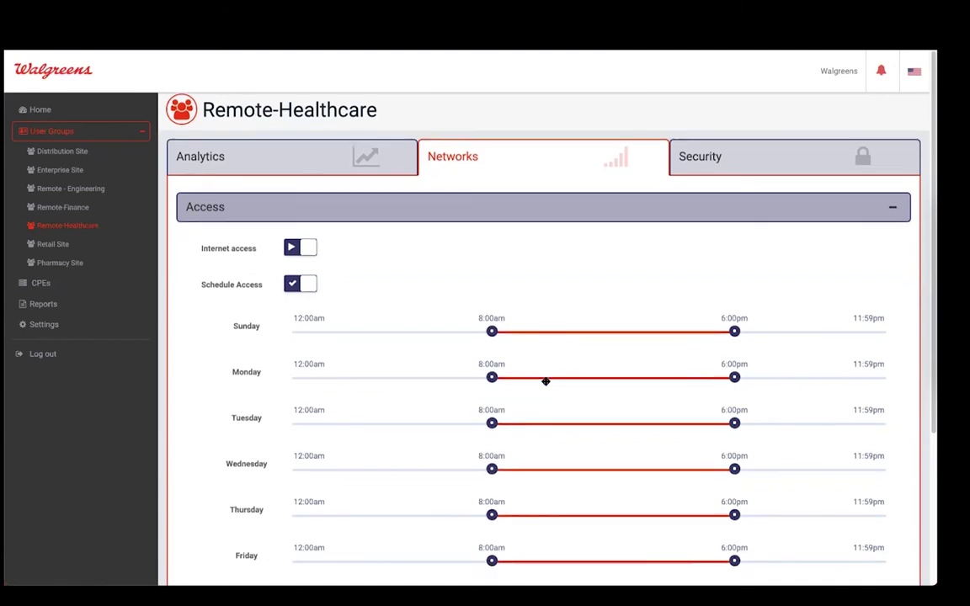
pyautogui.scroll(2, 544, 383)
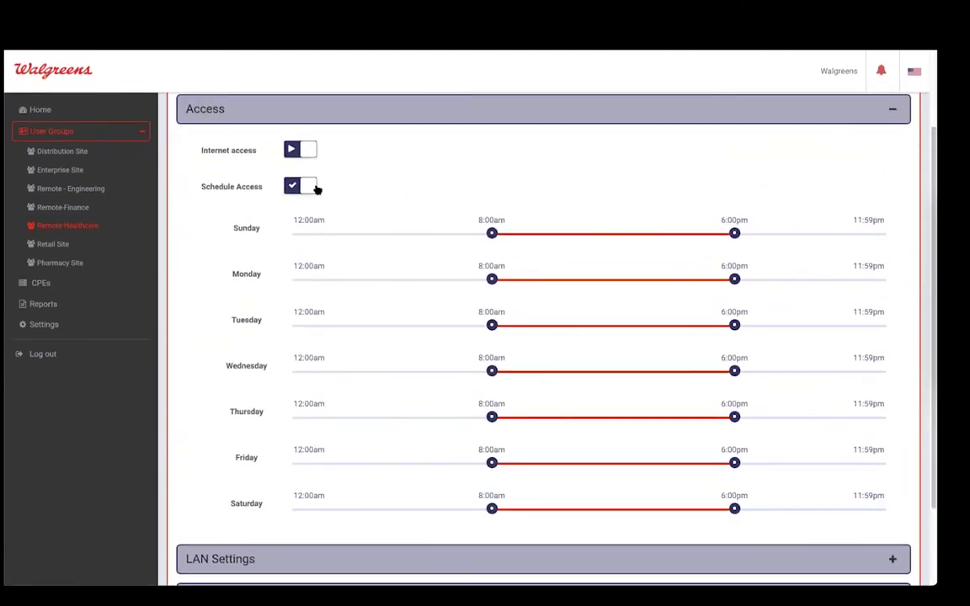
pyautogui.click(308, 188)
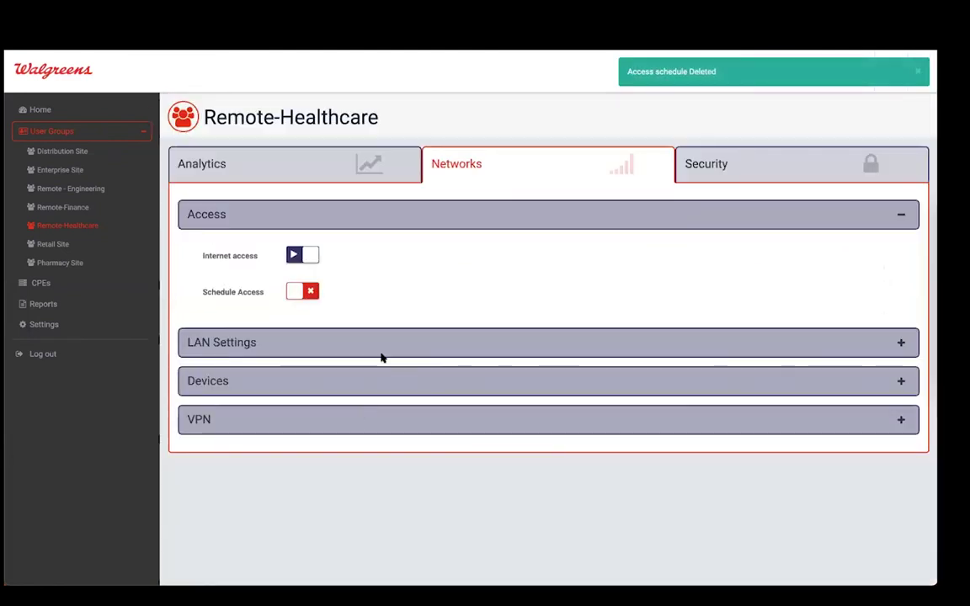
pyautogui.click(380, 355)
# Save Remote-Healthcare's LAN settings: 80 max devices and 15/25 Mbps bandwidth, via the VPN section.
pyautogui.scroll(-3, 380, 356)
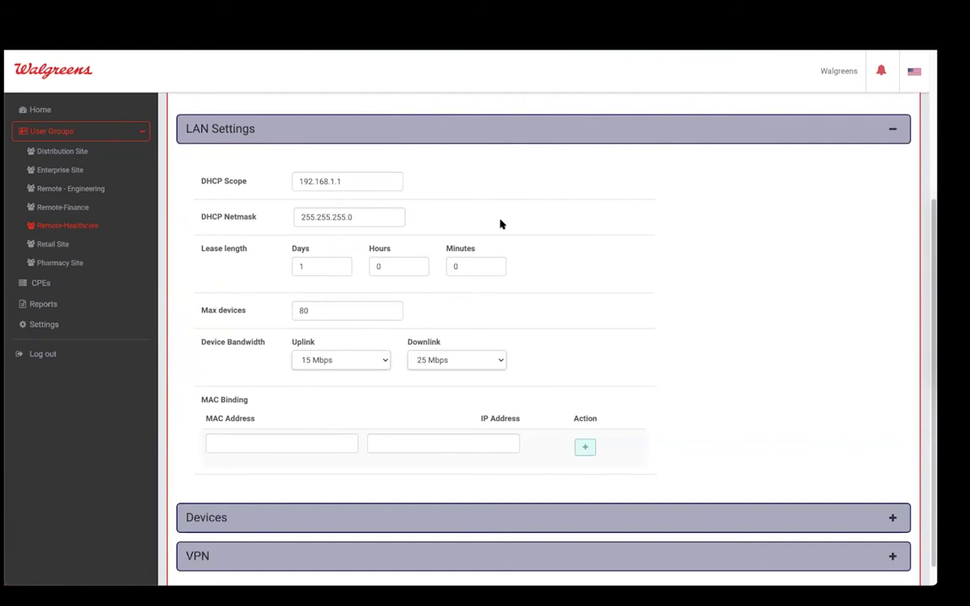
pyautogui.click(324, 317)
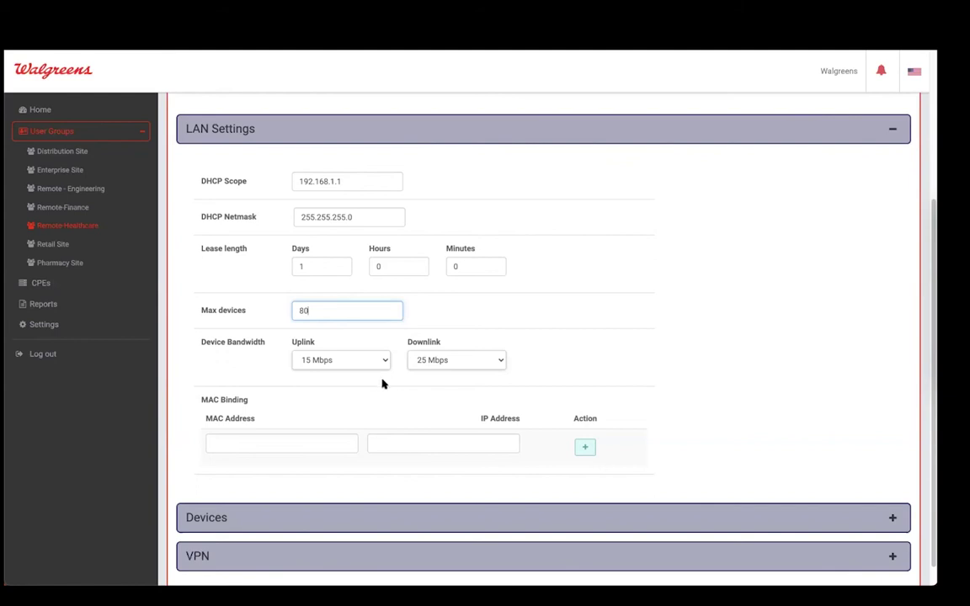
pyautogui.scroll(-1, 461, 372)
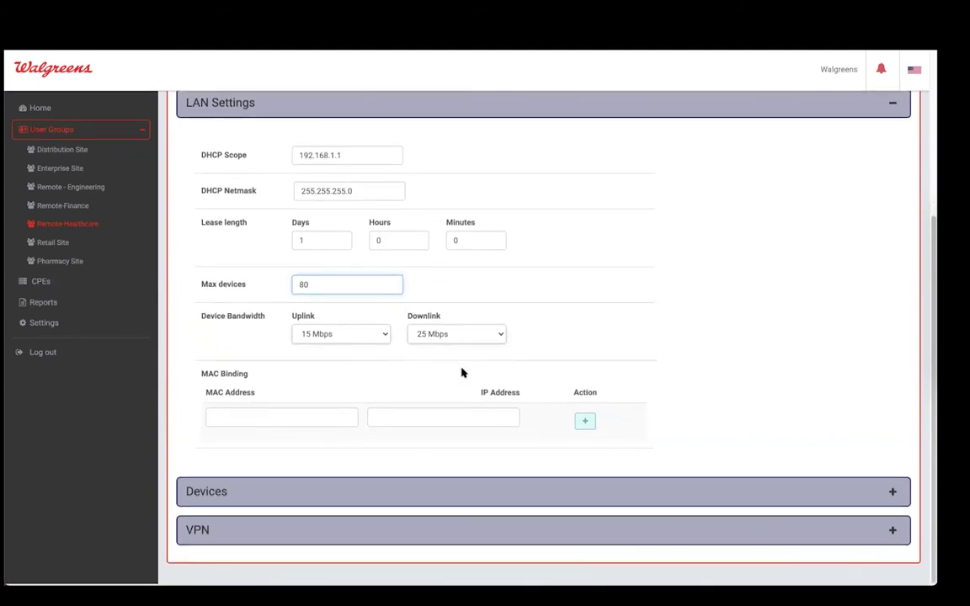
pyautogui.click(409, 531)
pyautogui.scroll(-3, 777, 384)
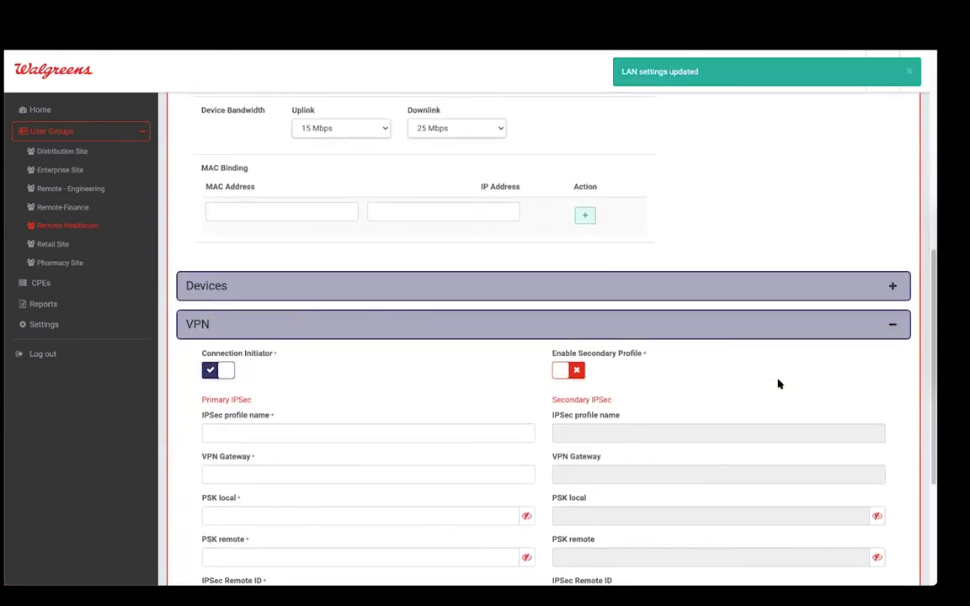
pyautogui.scroll(-1, 777, 384)
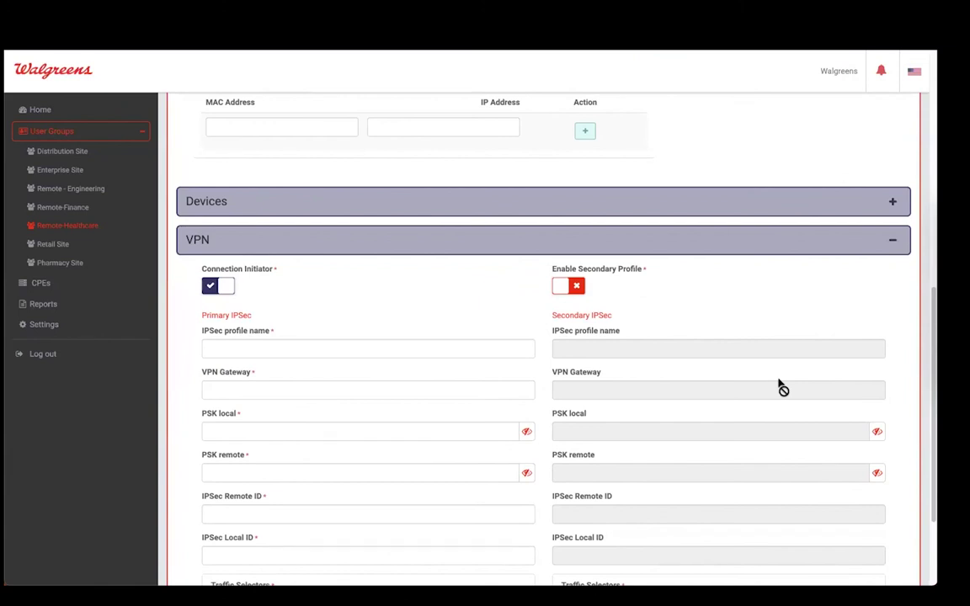
pyautogui.scroll(-2, 780, 387)
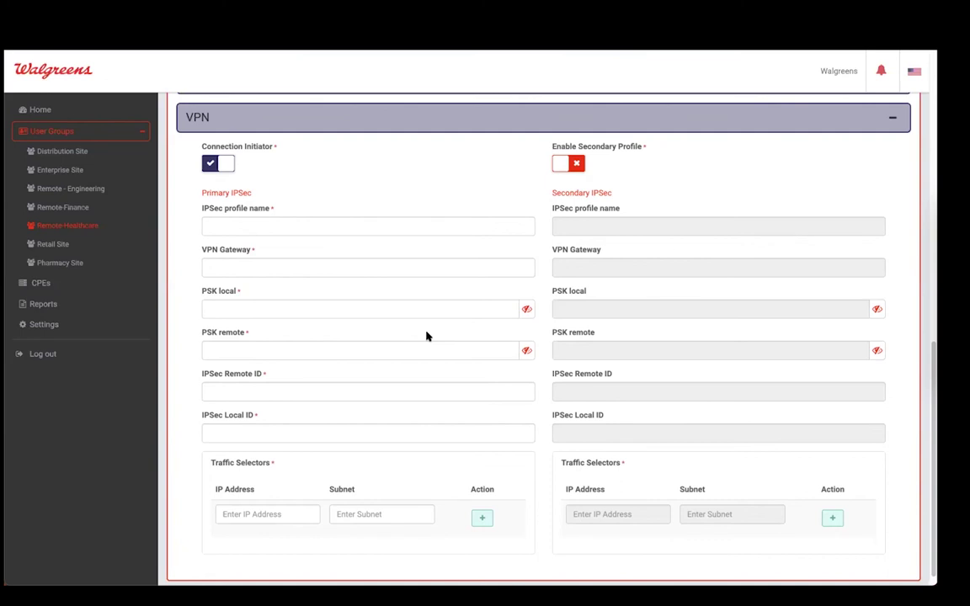
pyautogui.scroll(2, 426, 336)
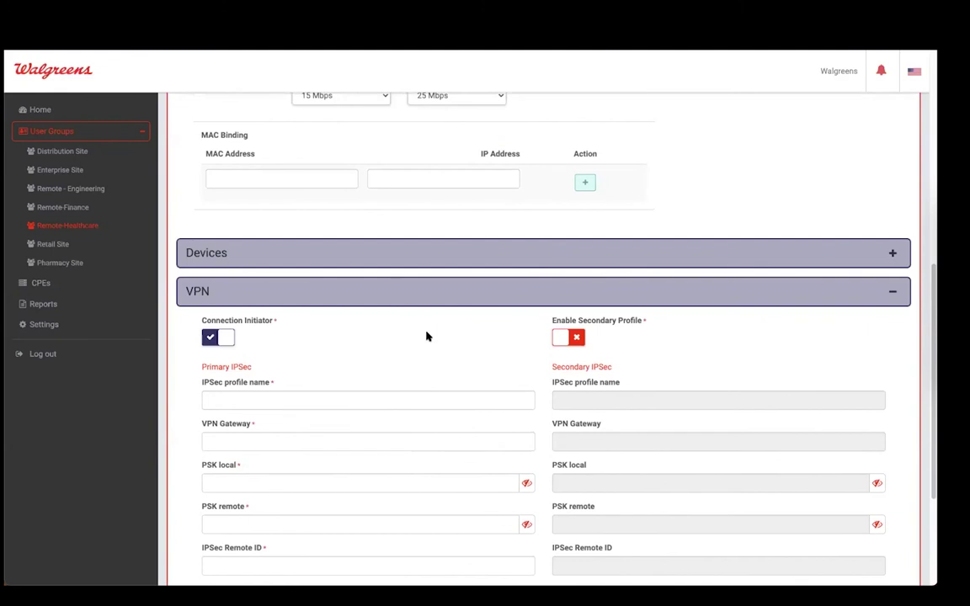
pyautogui.scroll(6, 426, 336)
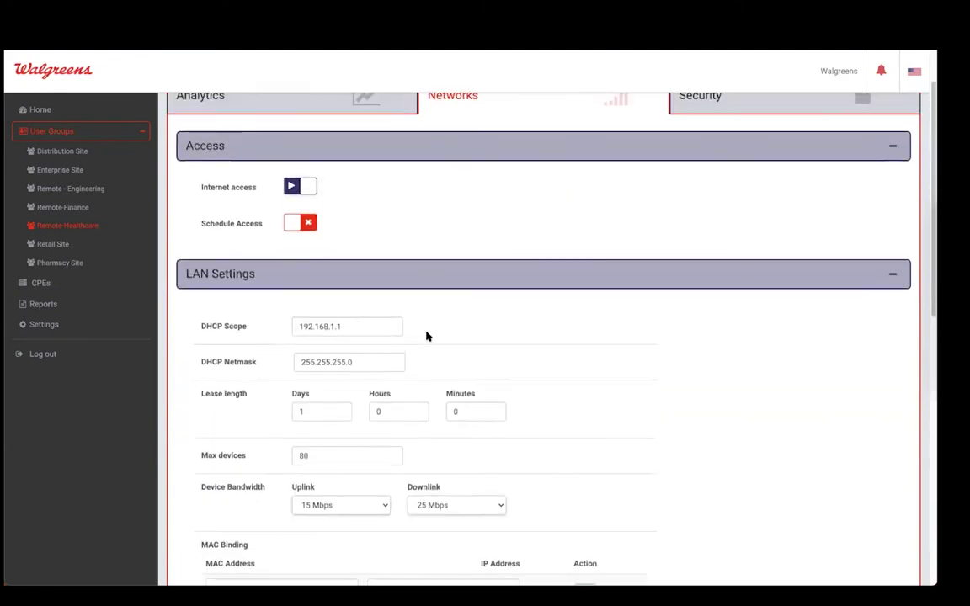
# Set Remote-Healthcare's security access policy to Low, after briefly selecting Medium.
pyautogui.click(718, 164)
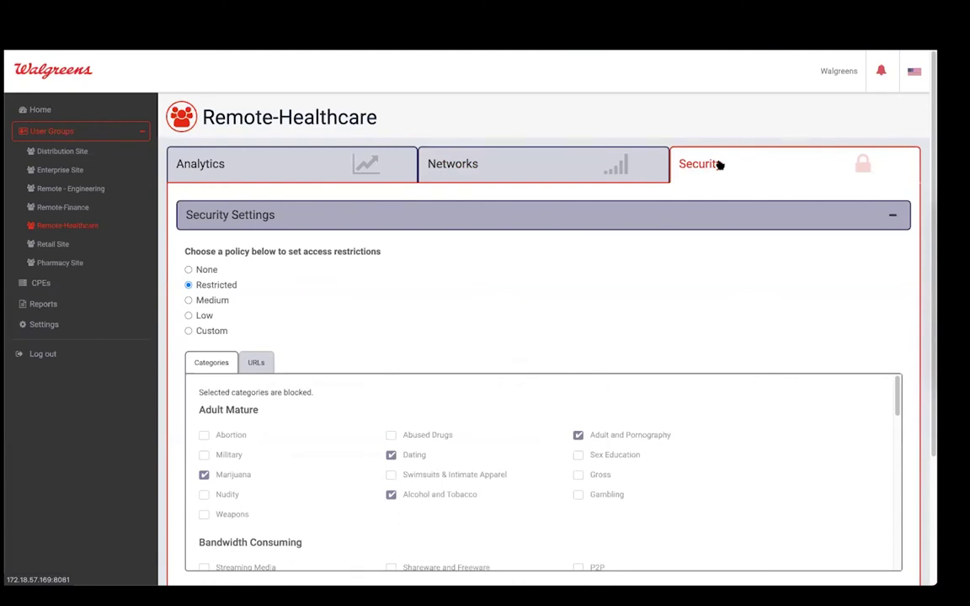
pyautogui.scroll(-1, 657, 329)
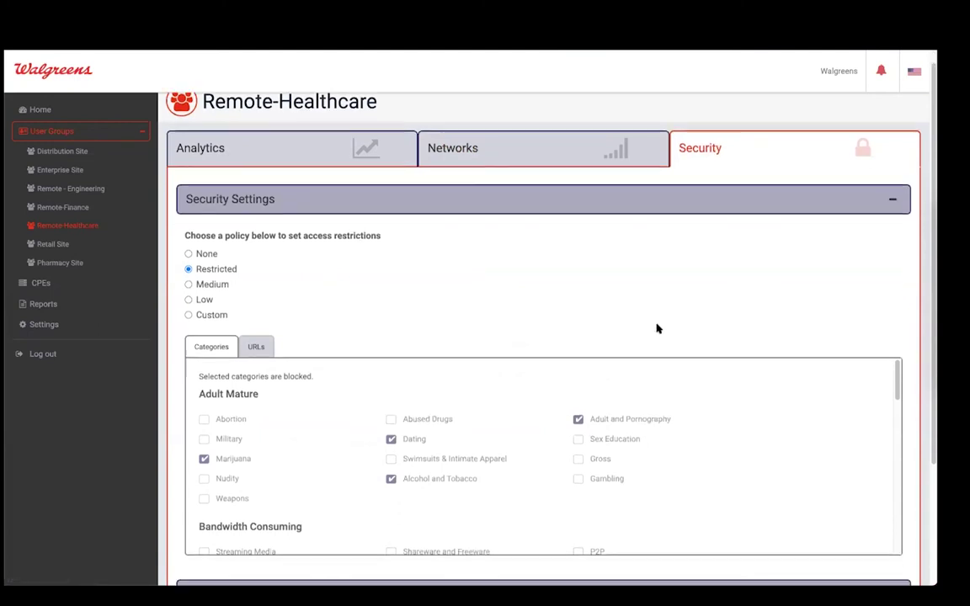
pyautogui.scroll(-2, 657, 328)
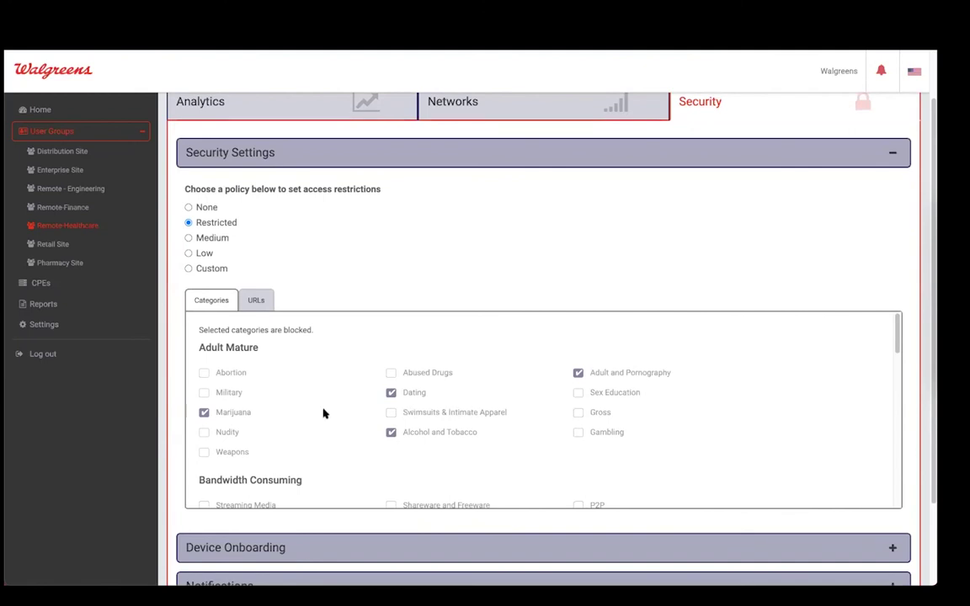
pyautogui.scroll(-1, 323, 409)
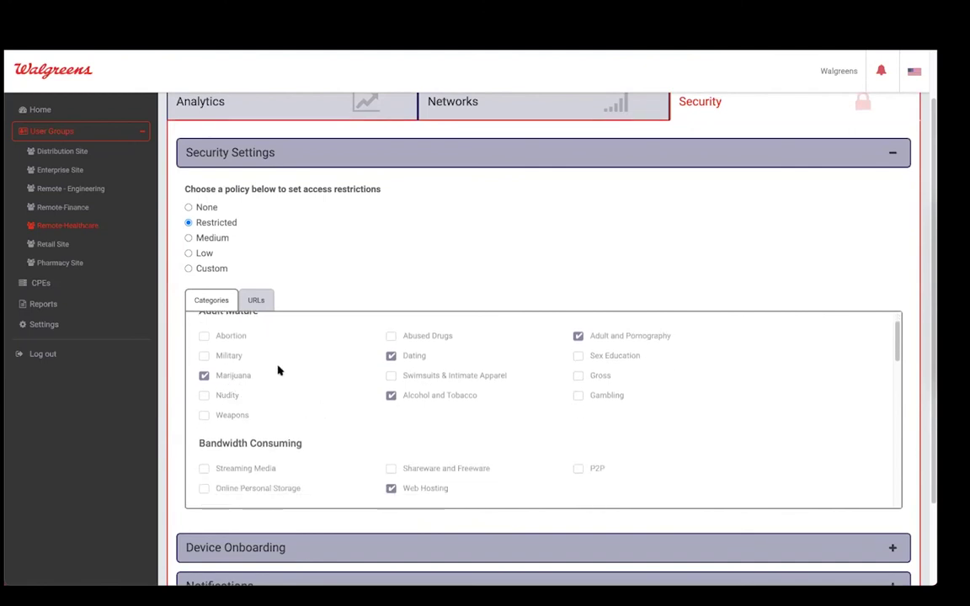
pyautogui.click(218, 241)
pyautogui.click(207, 255)
# Show the site lists: goal.com and cricinfo.com allowed, bikini.com blocked.
pyautogui.scroll(-5, 349, 378)
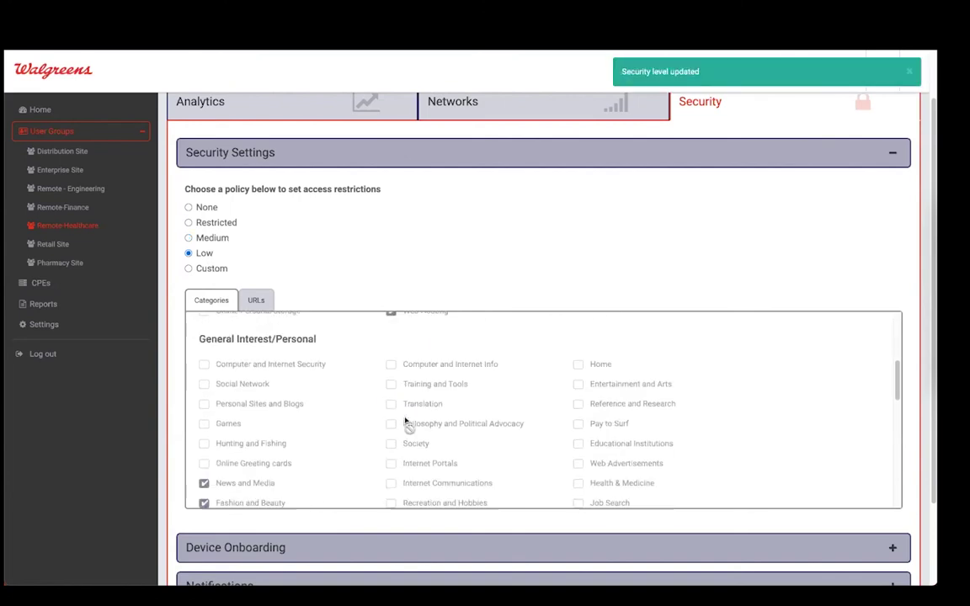
pyautogui.scroll(-5, 405, 421)
pyautogui.click(391, 439)
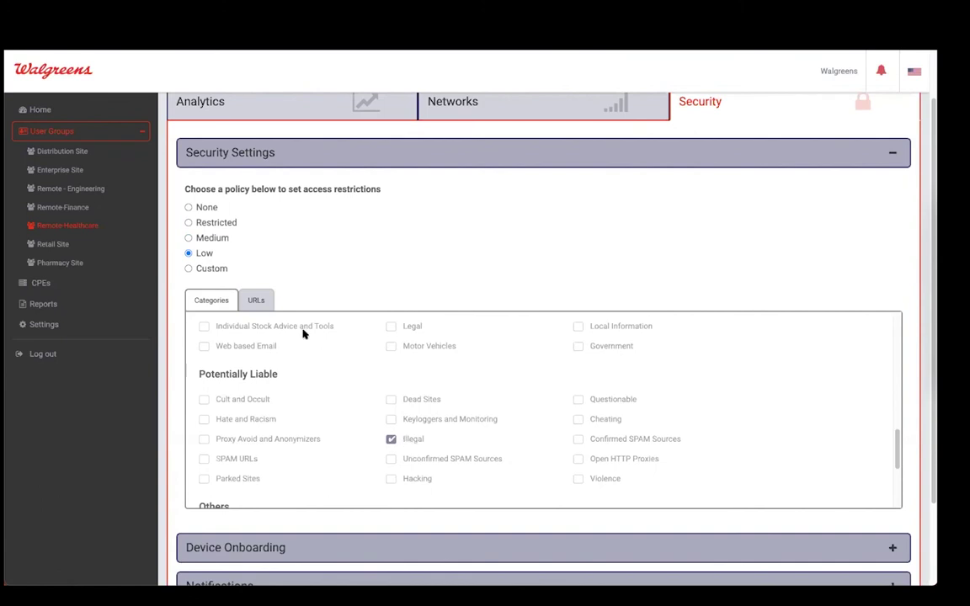
pyautogui.click(260, 304)
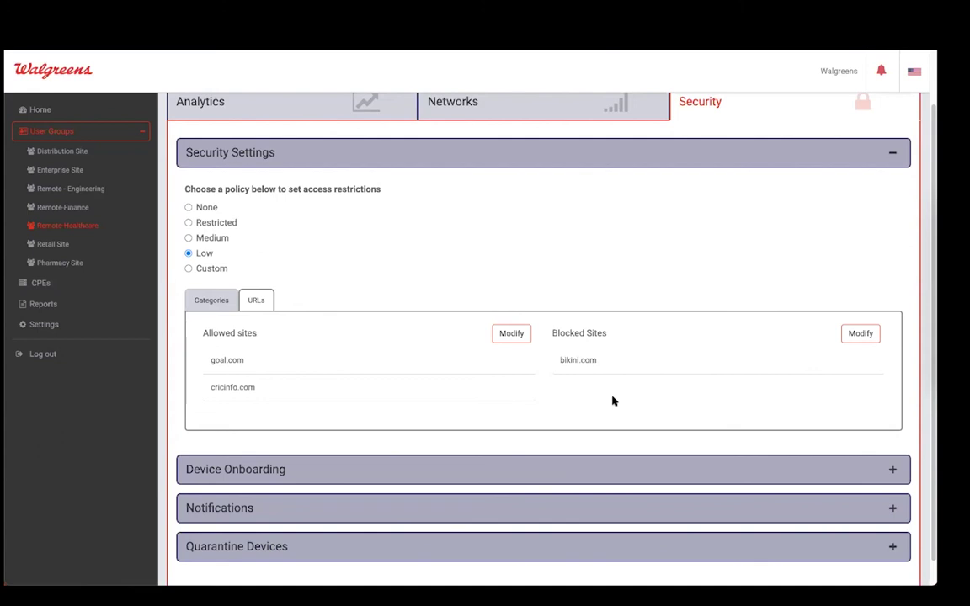
# Expand Remote-Healthcare's Device Onboarding section and its Notifications settings.
pyautogui.scroll(-2, 468, 505)
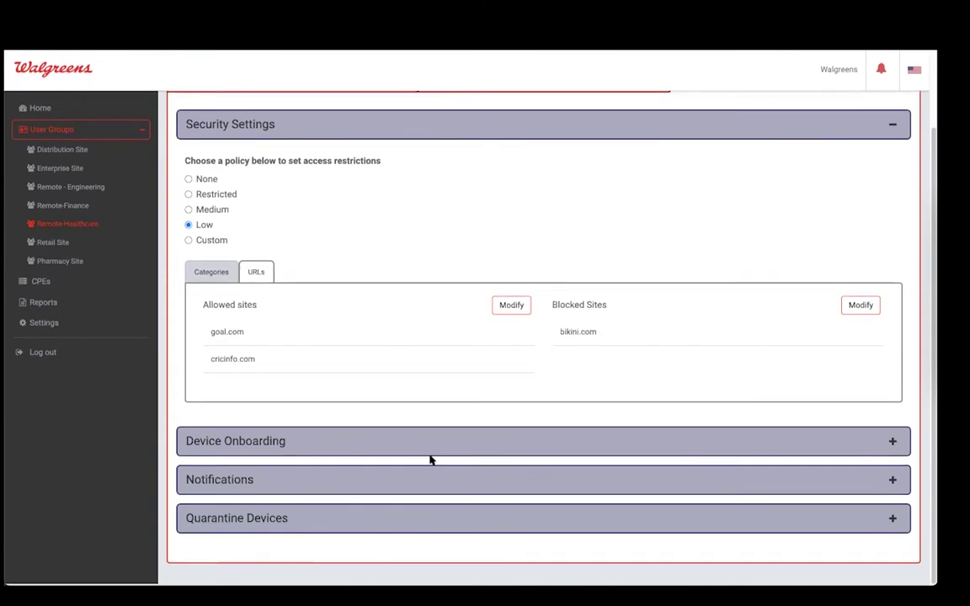
pyautogui.click(434, 437)
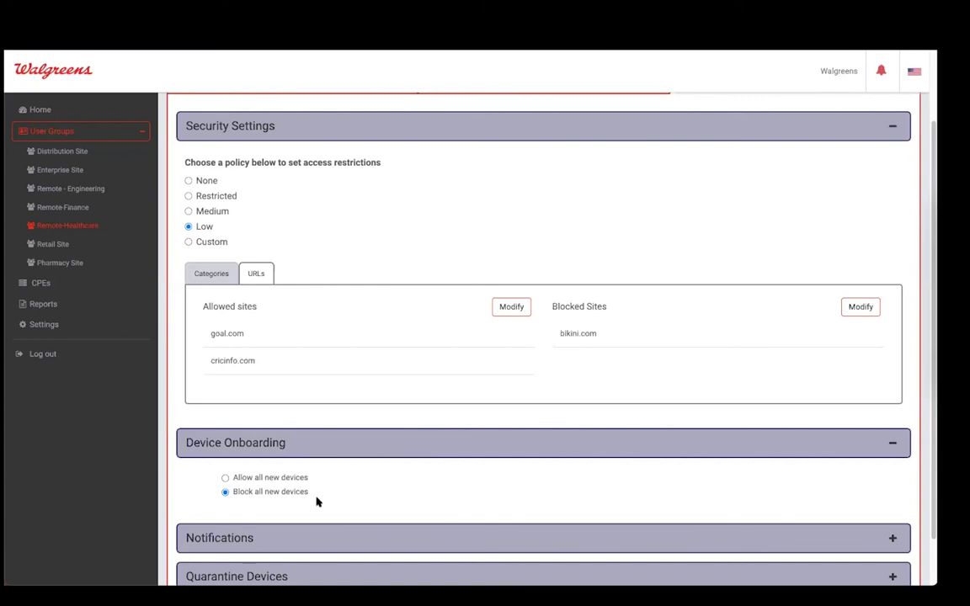
pyautogui.scroll(-2, 316, 503)
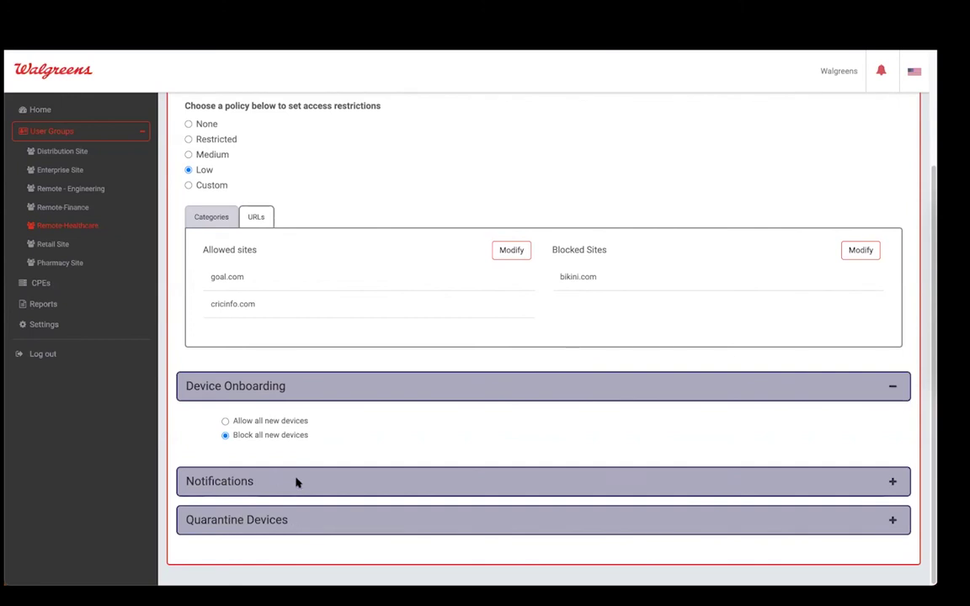
pyautogui.click(296, 482)
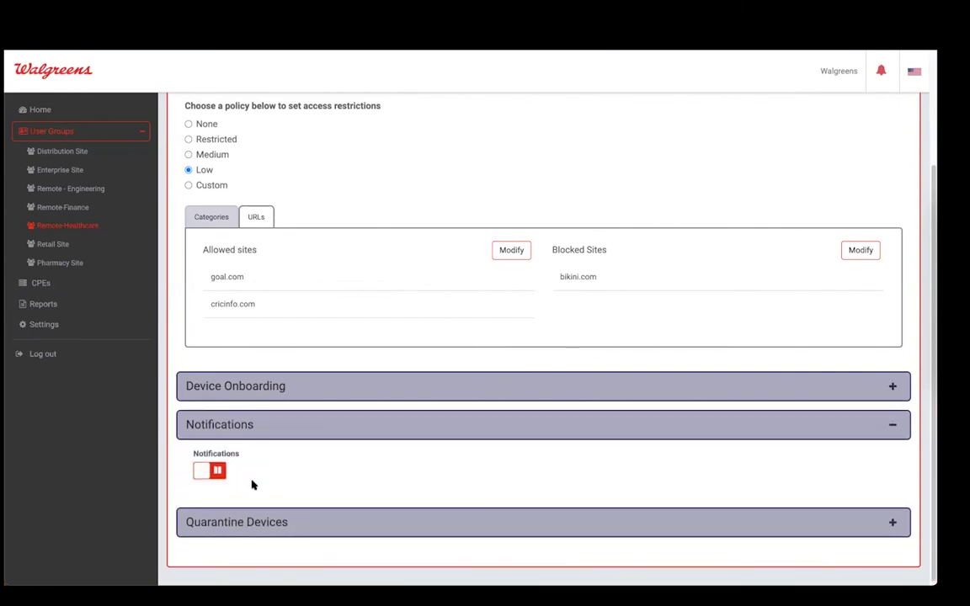
# Enable notifications, switch the type to SMS, then turn notifications back off.
pyautogui.click(217, 470)
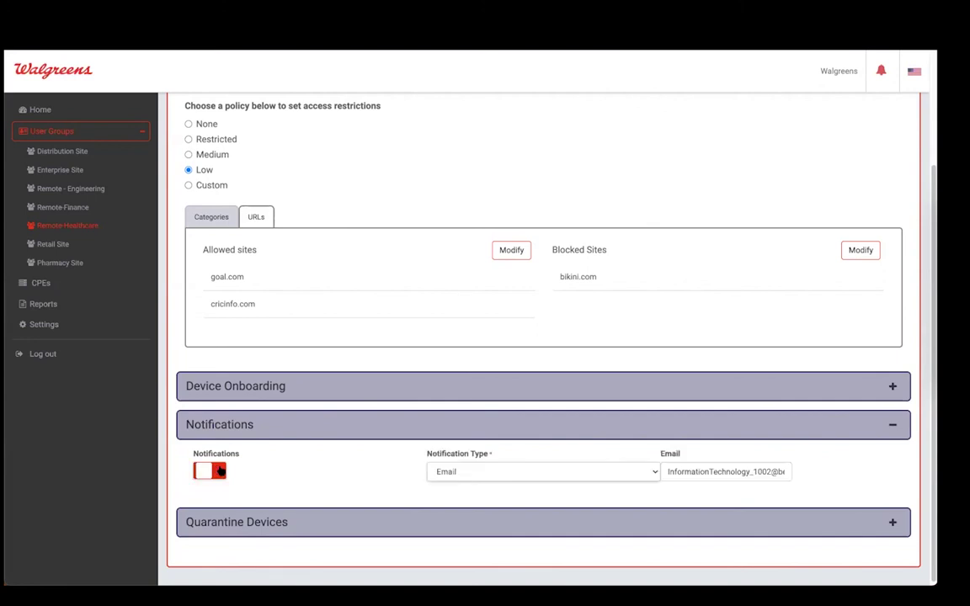
pyautogui.click(474, 470)
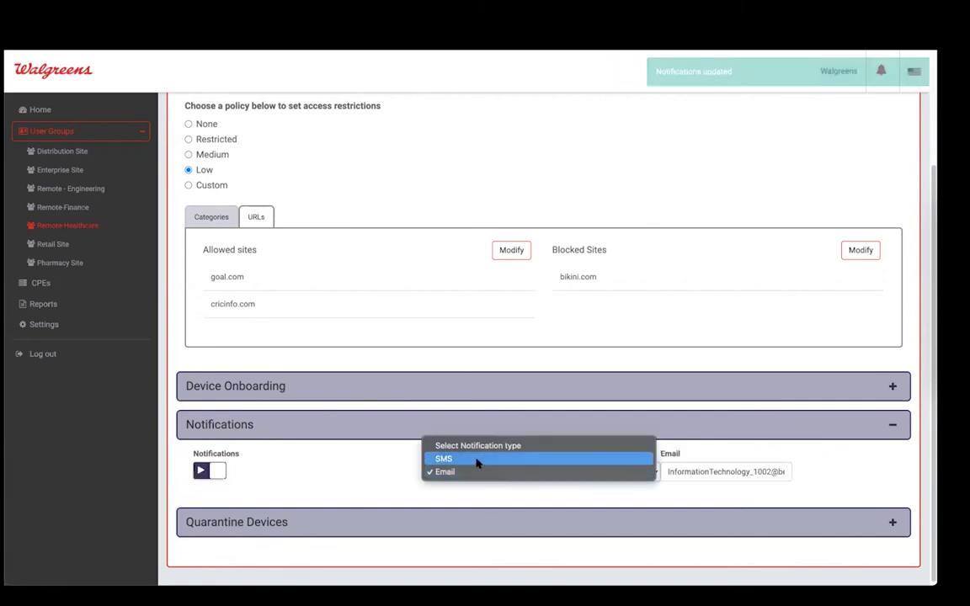
pyautogui.click(476, 458)
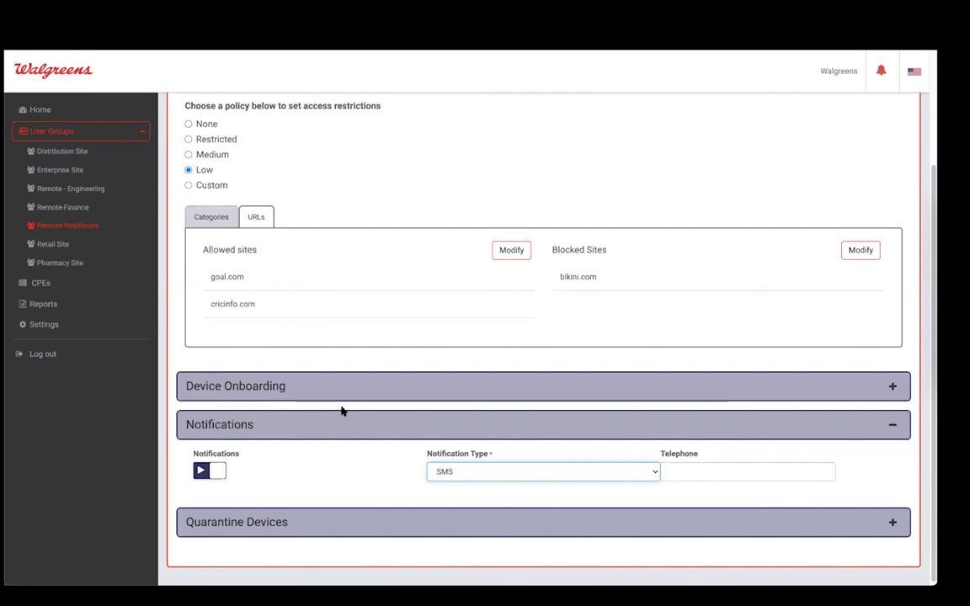
pyautogui.click(210, 472)
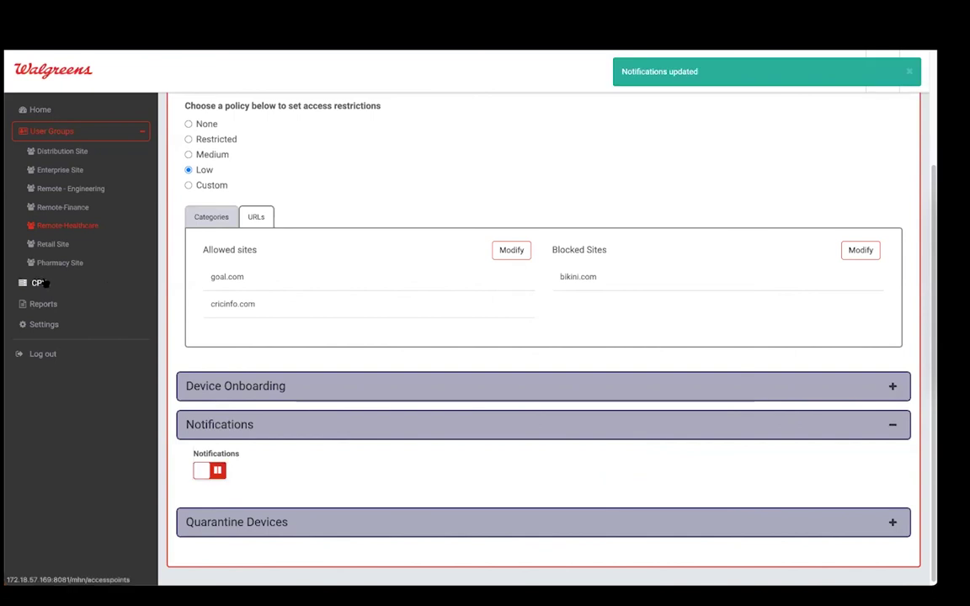
# Open the online home-office CPE's detail page from the CPEs list and check its uptime.
pyautogui.click(45, 285)
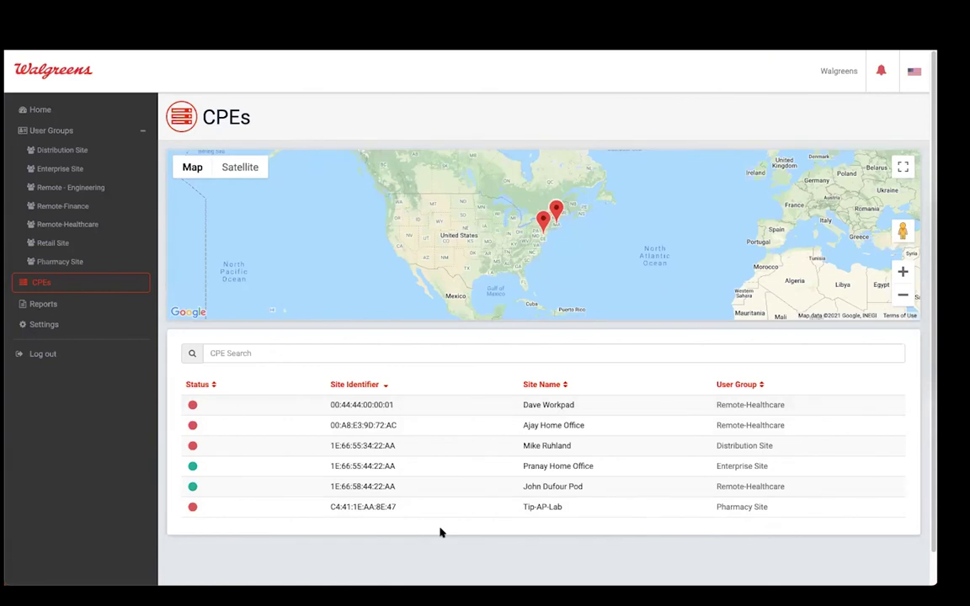
pyautogui.click(366, 467)
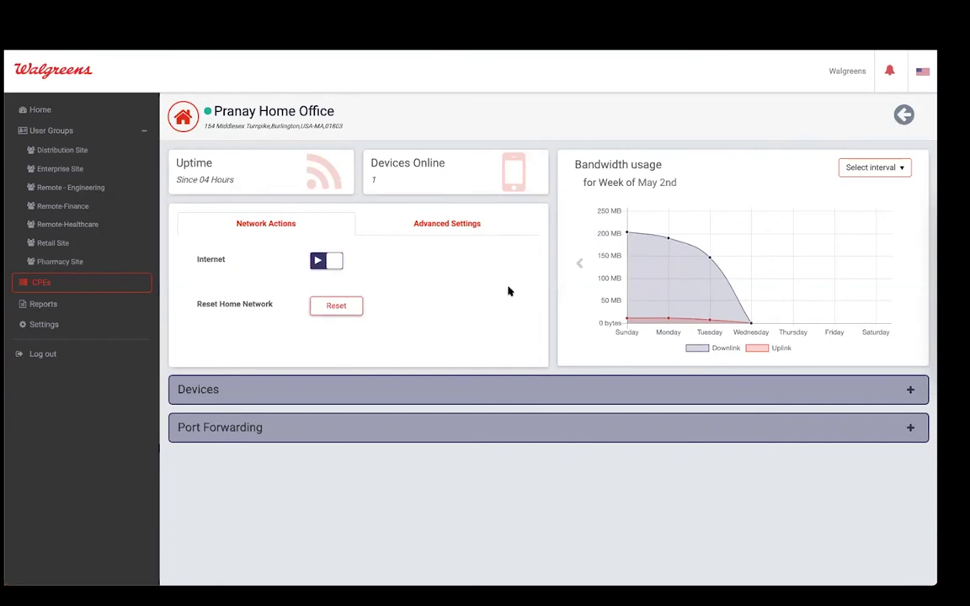
pyautogui.moveTo(239, 187); pyautogui.dragTo(173, 160)
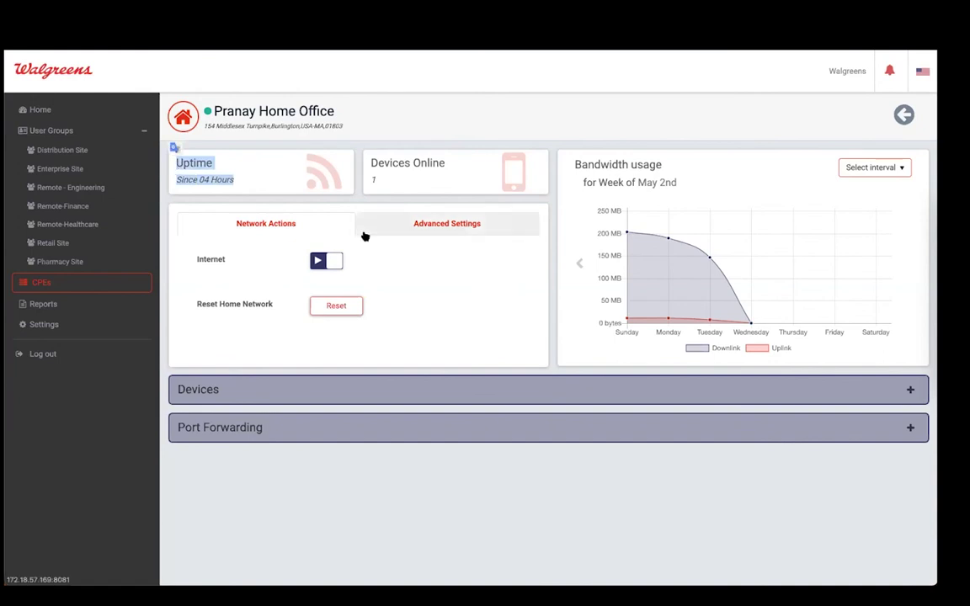
pyautogui.click(377, 181)
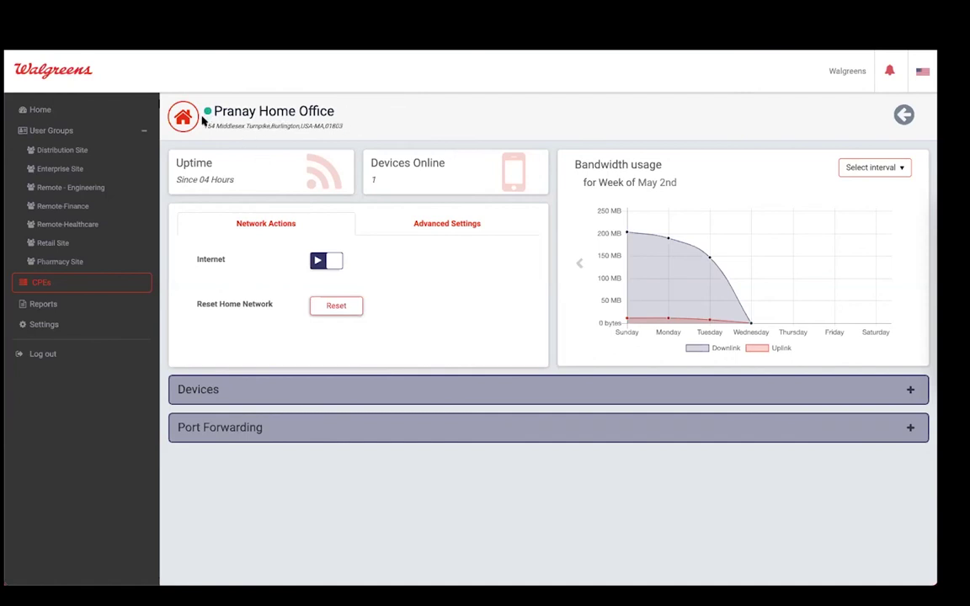
# Try the site name and address edits, cancel both, and expand the Devices list.
pyautogui.click(323, 112)
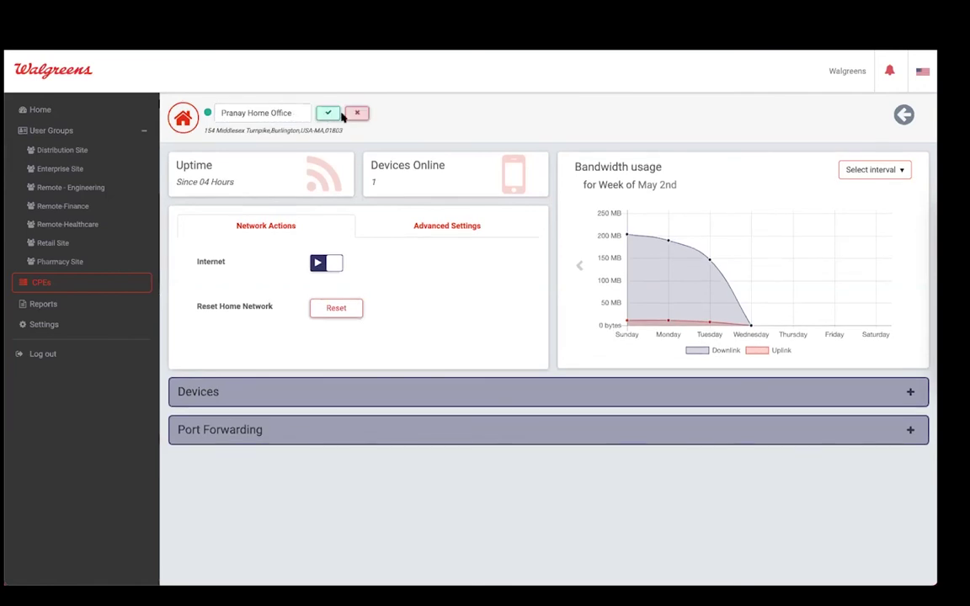
pyautogui.click(354, 115)
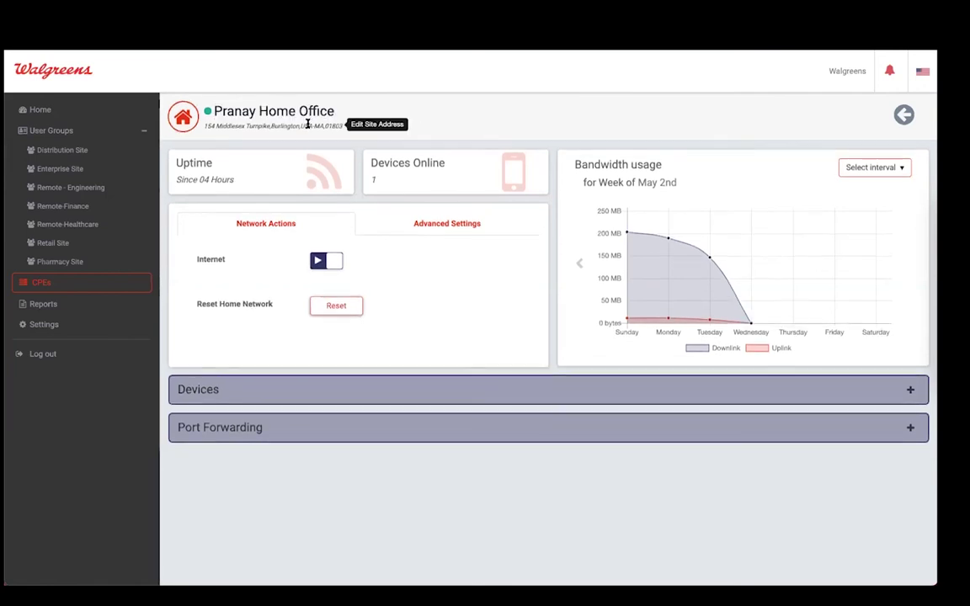
pyautogui.click(307, 124)
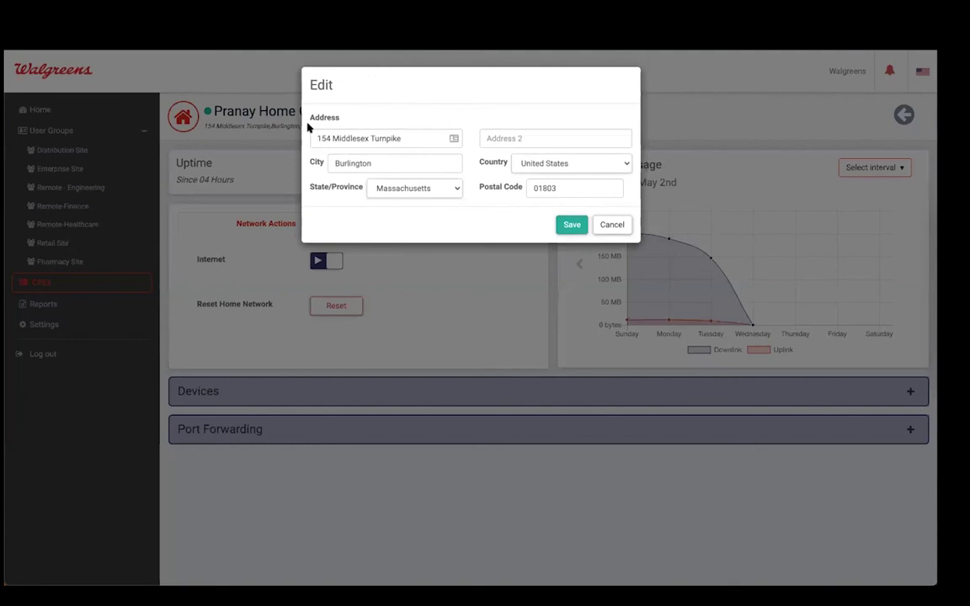
pyautogui.click(611, 225)
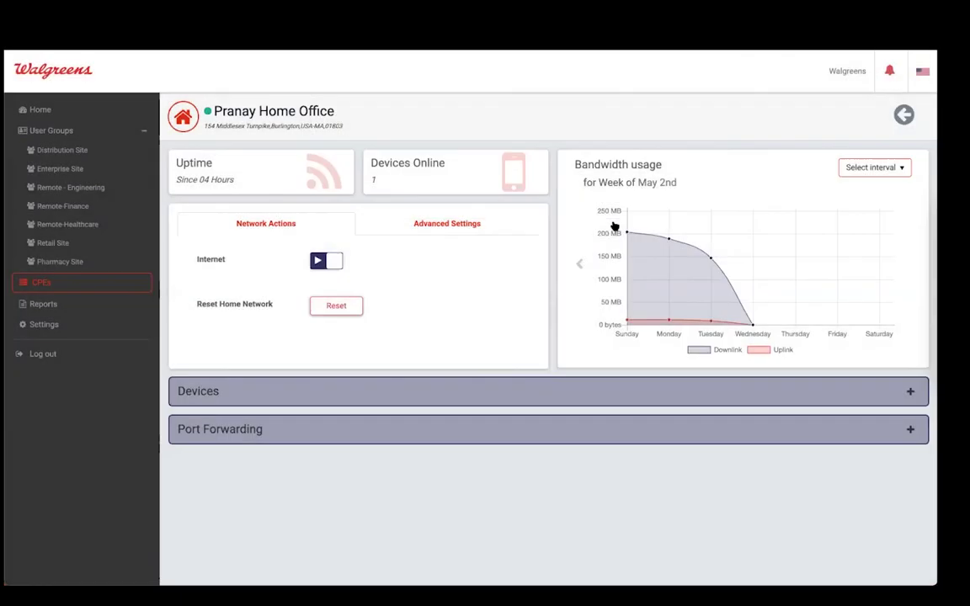
pyautogui.click(526, 389)
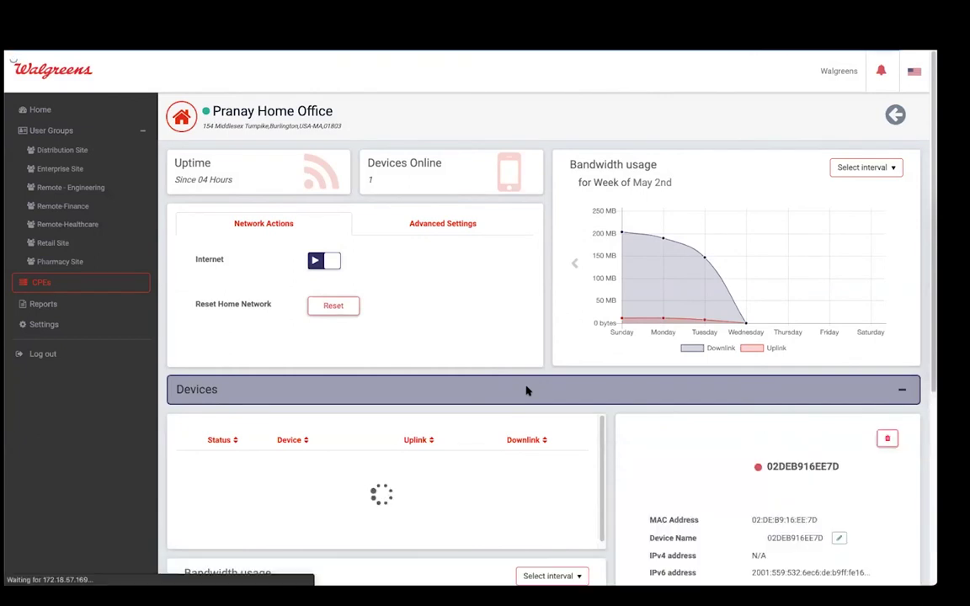
pyautogui.scroll(-1, 526, 390)
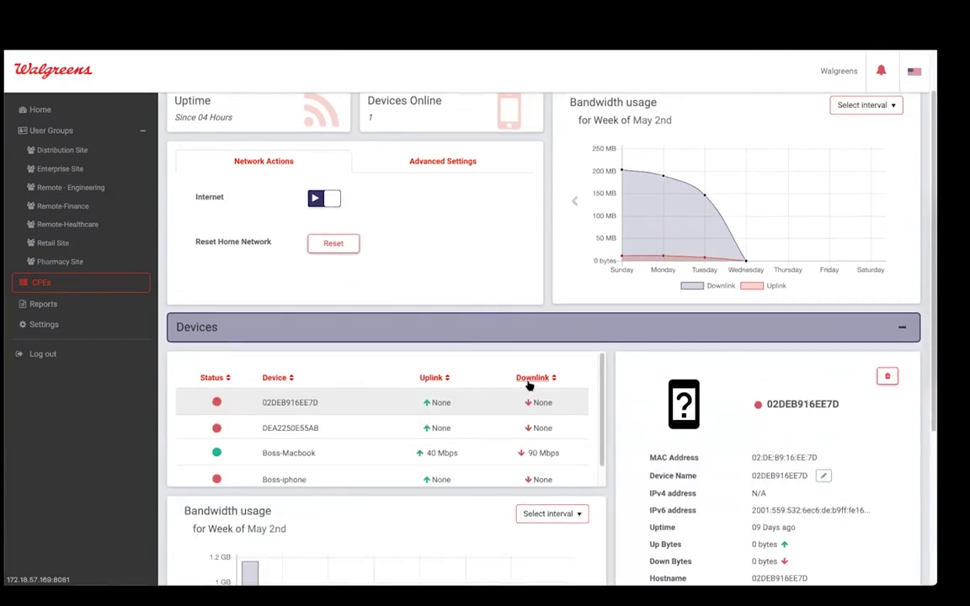
pyautogui.scroll(-1, 528, 384)
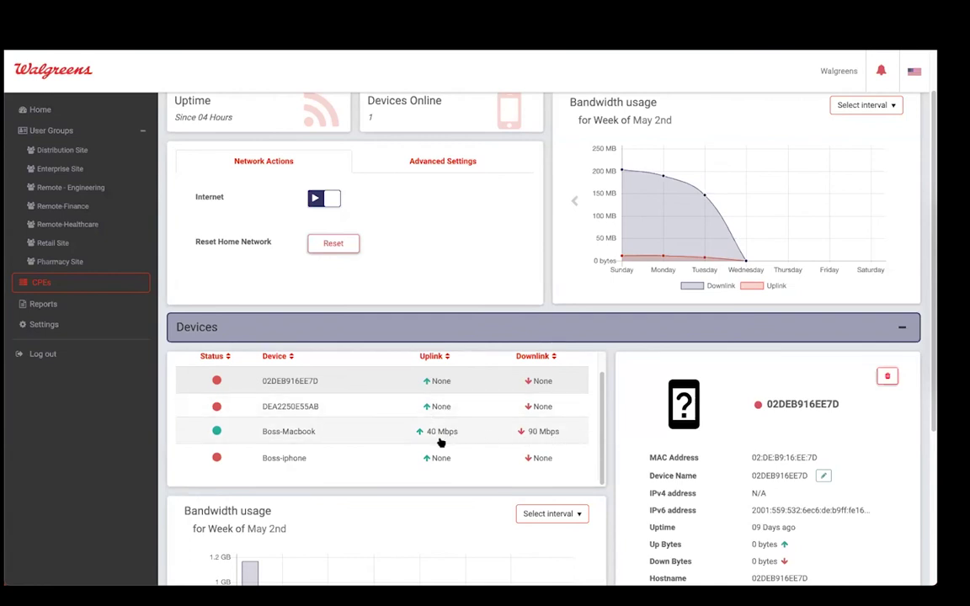
pyautogui.click(310, 439)
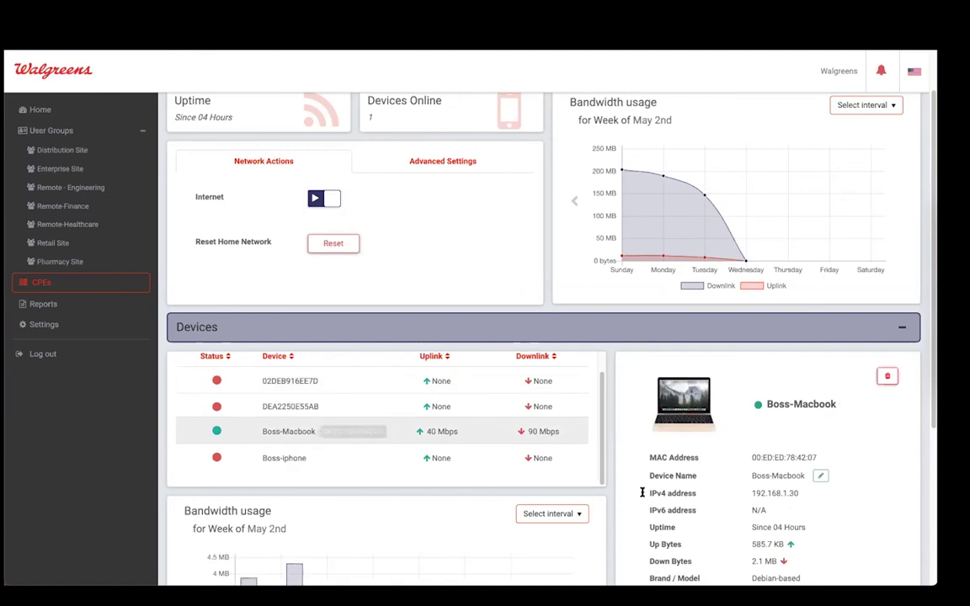
pyautogui.scroll(-2, 628, 444)
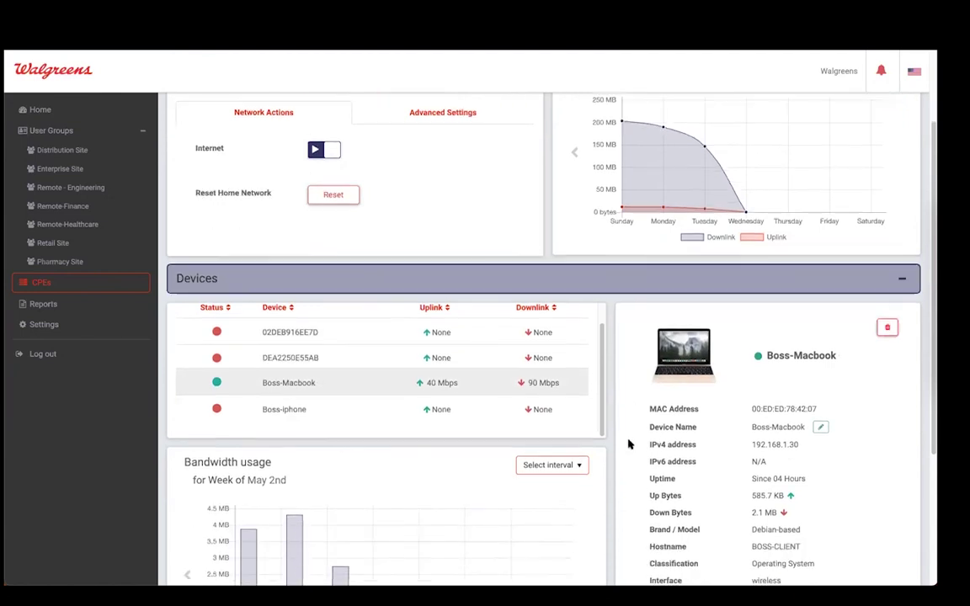
pyautogui.scroll(-1, 619, 448)
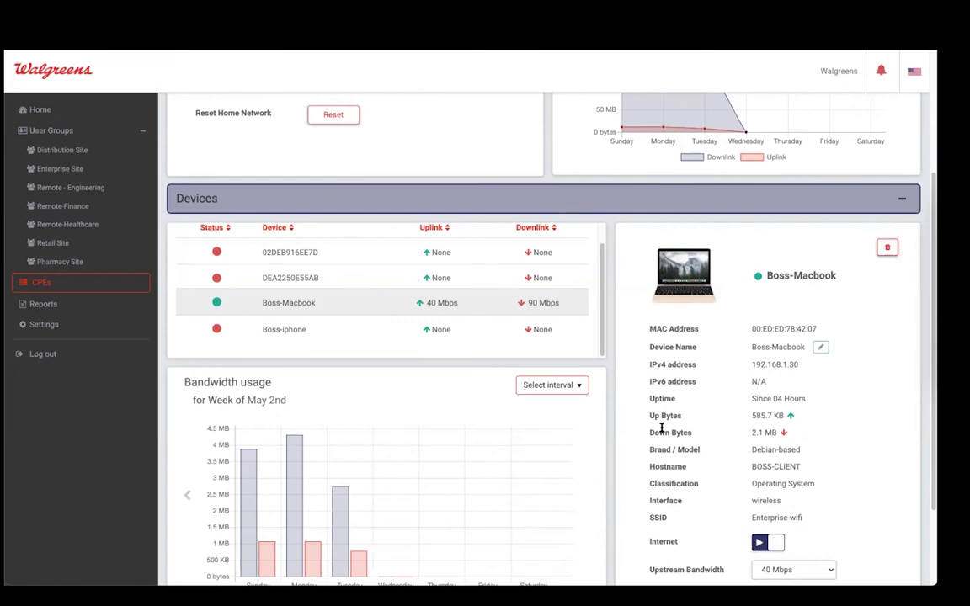
pyautogui.moveTo(653, 417); pyautogui.dragTo(787, 434)
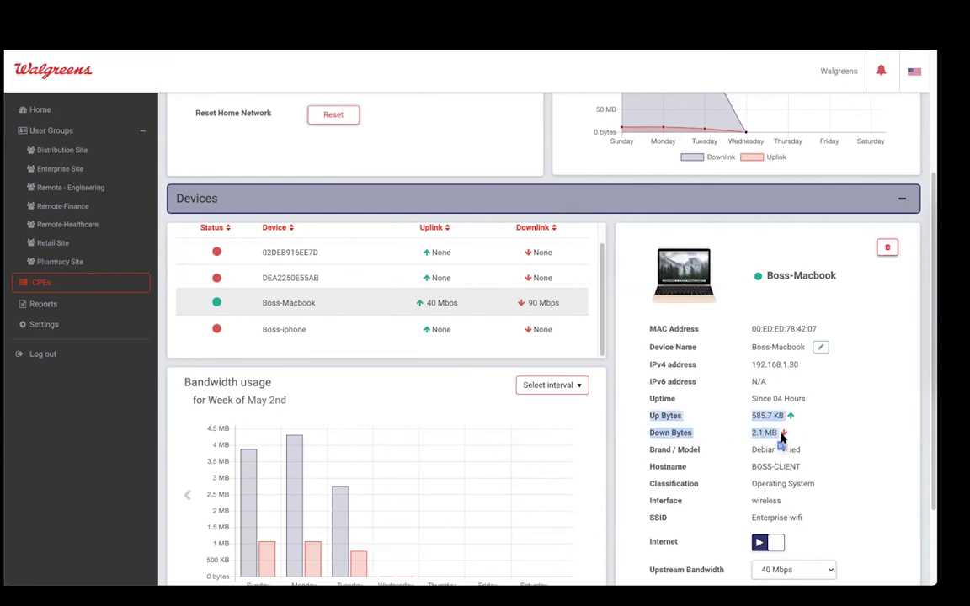
pyautogui.click(839, 434)
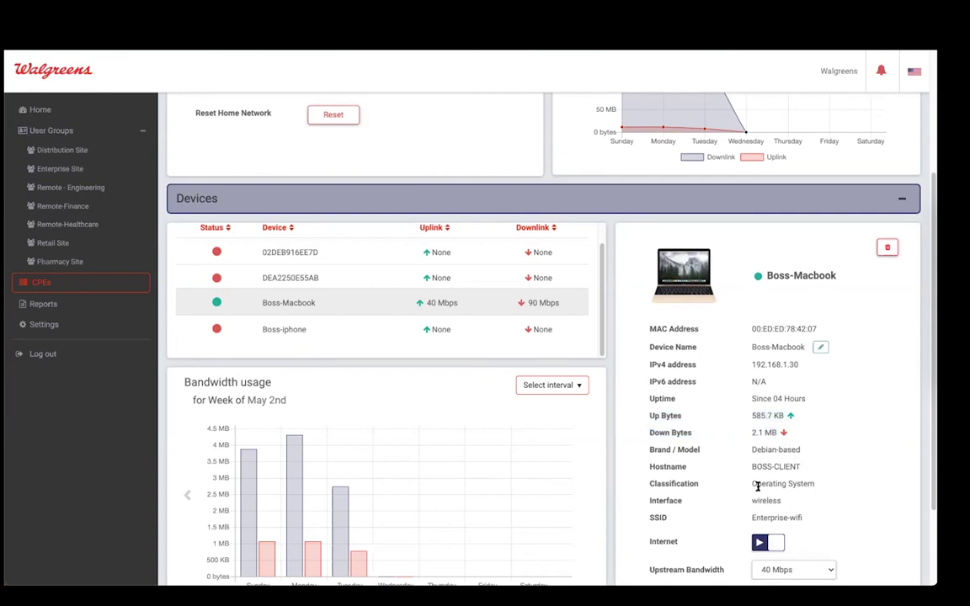
pyautogui.scroll(-3, 758, 486)
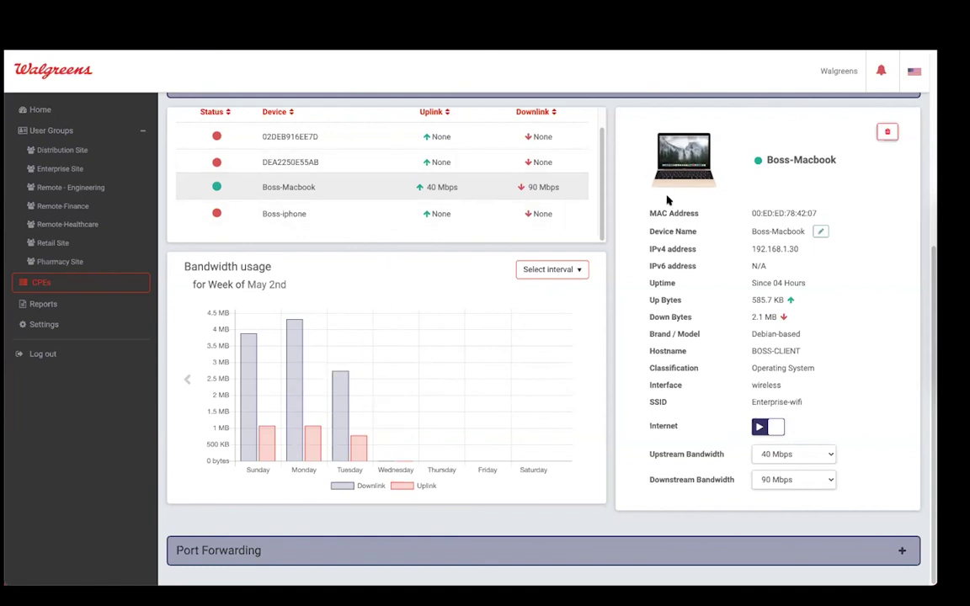
# View device DEA2250E55AB, then Boss-iphone's details, and return to the page top.
pyautogui.click(326, 165)
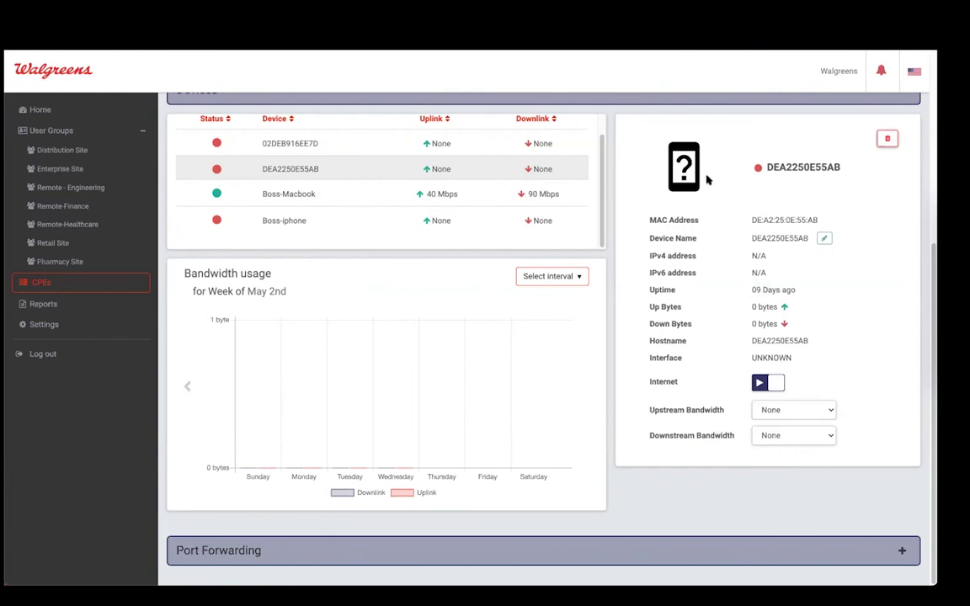
pyautogui.click(294, 222)
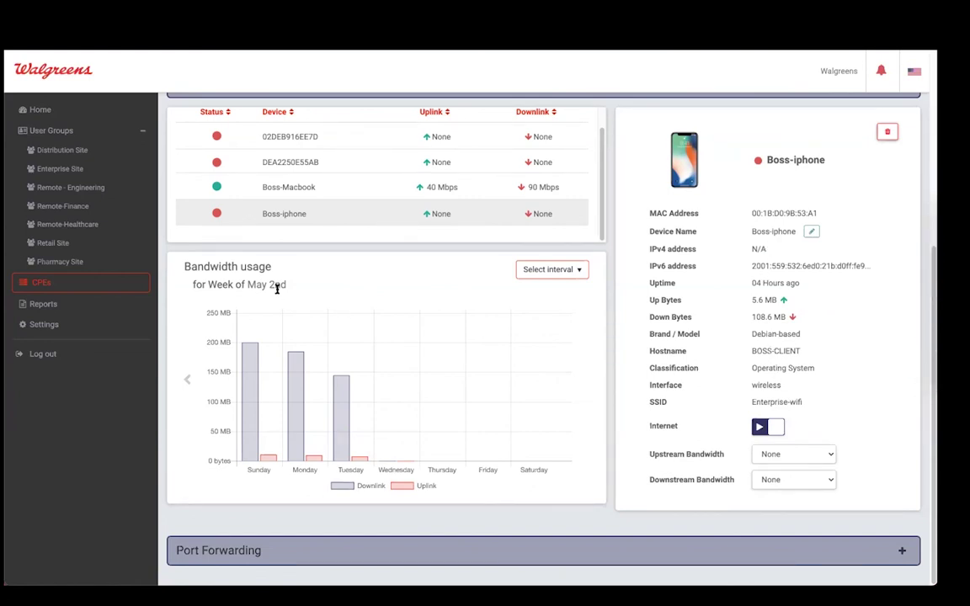
pyautogui.scroll(1, 305, 240)
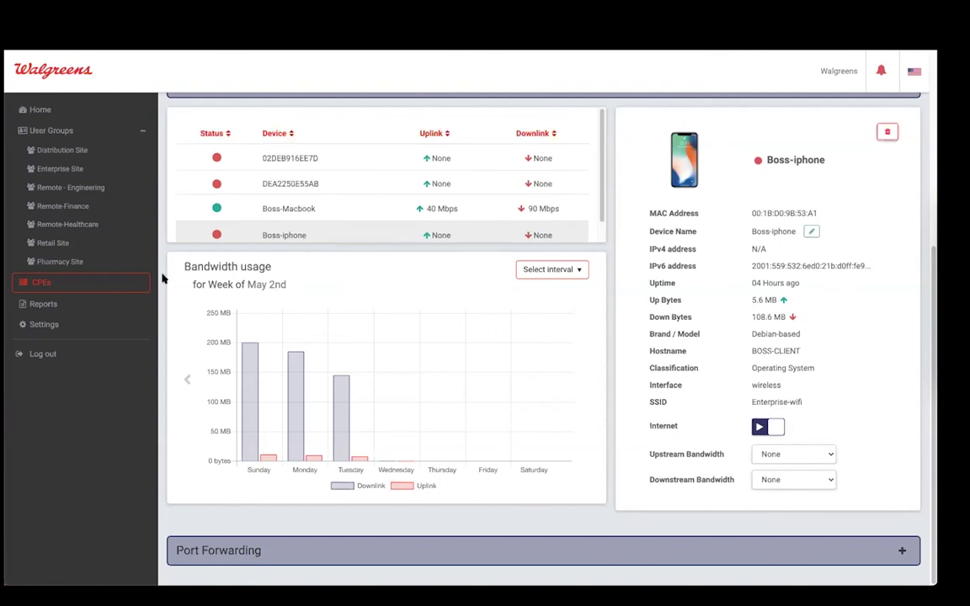
pyautogui.scroll(5, 163, 278)
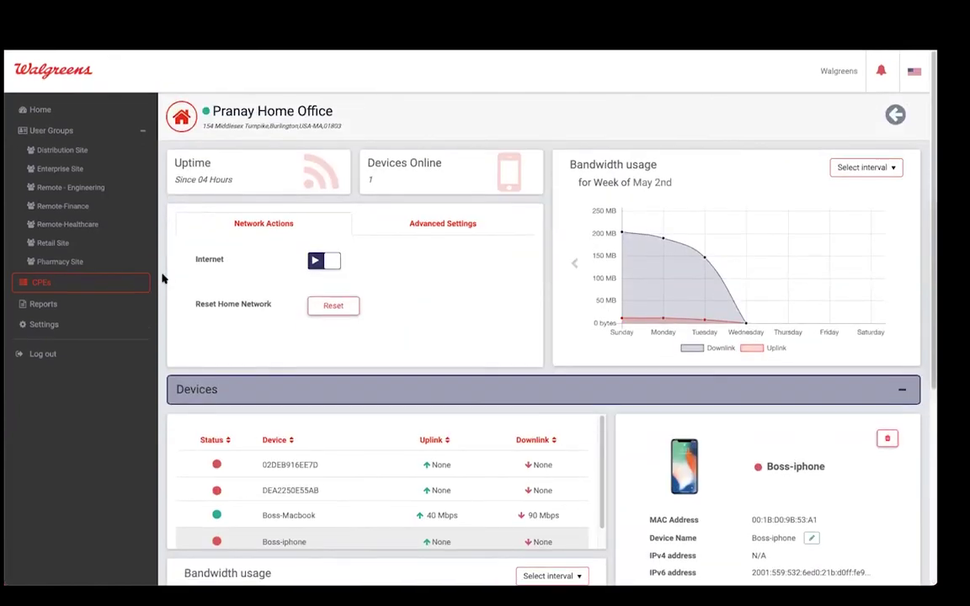
# On the Reports page, filter the bandwidth report to the Remote-Healthcare user group.
pyautogui.click(59, 303)
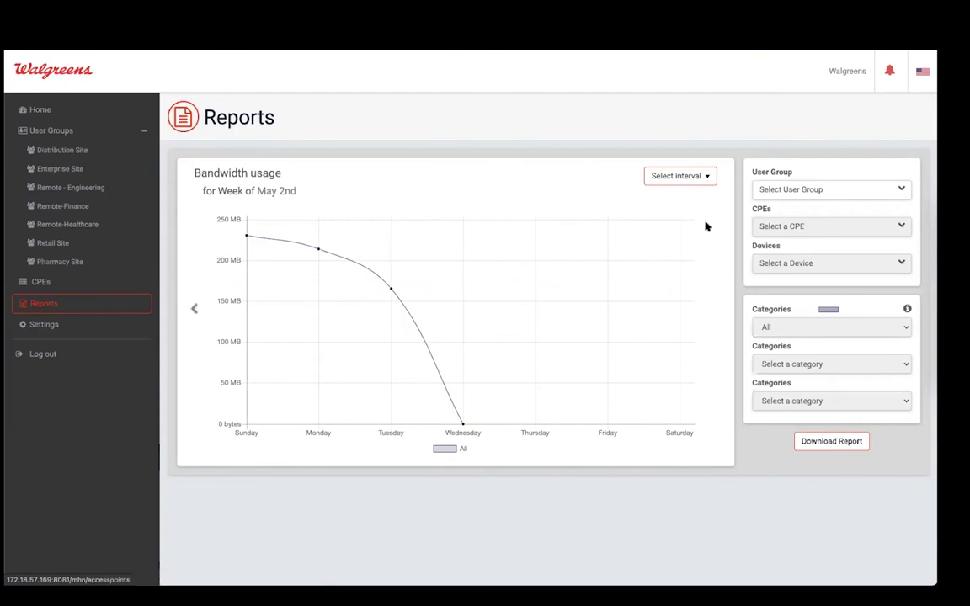
pyautogui.click(827, 187)
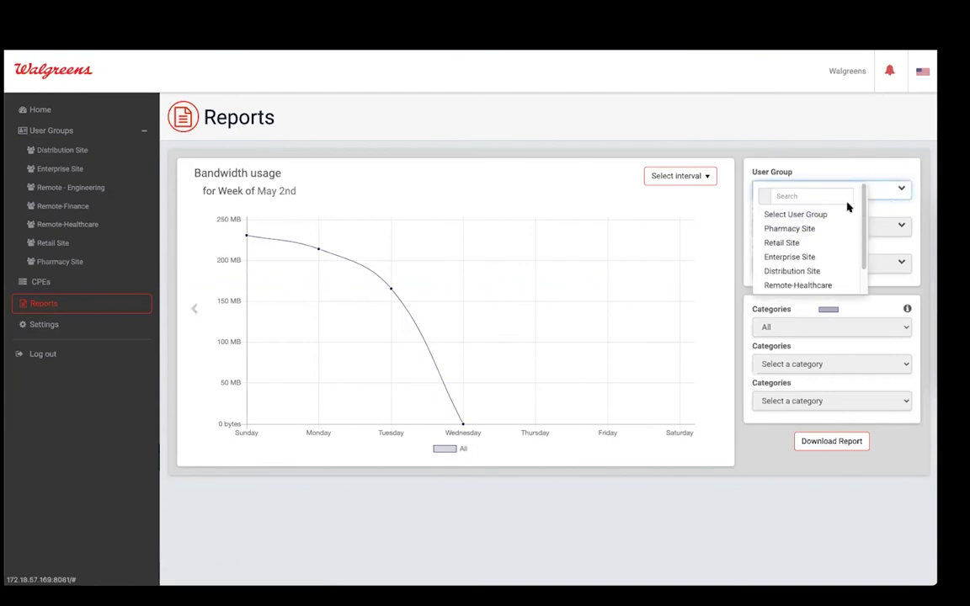
pyautogui.click(811, 286)
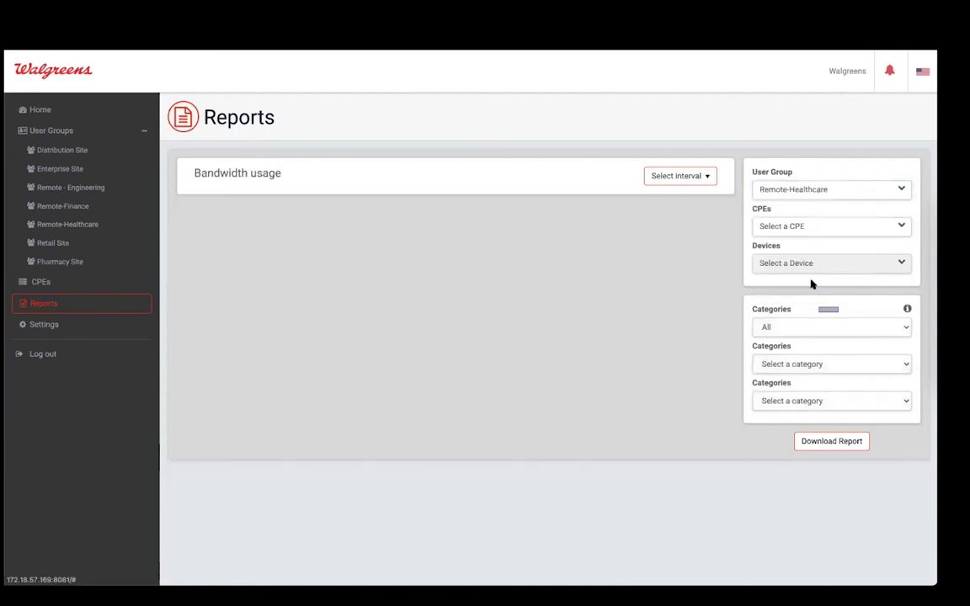
pyautogui.click(814, 224)
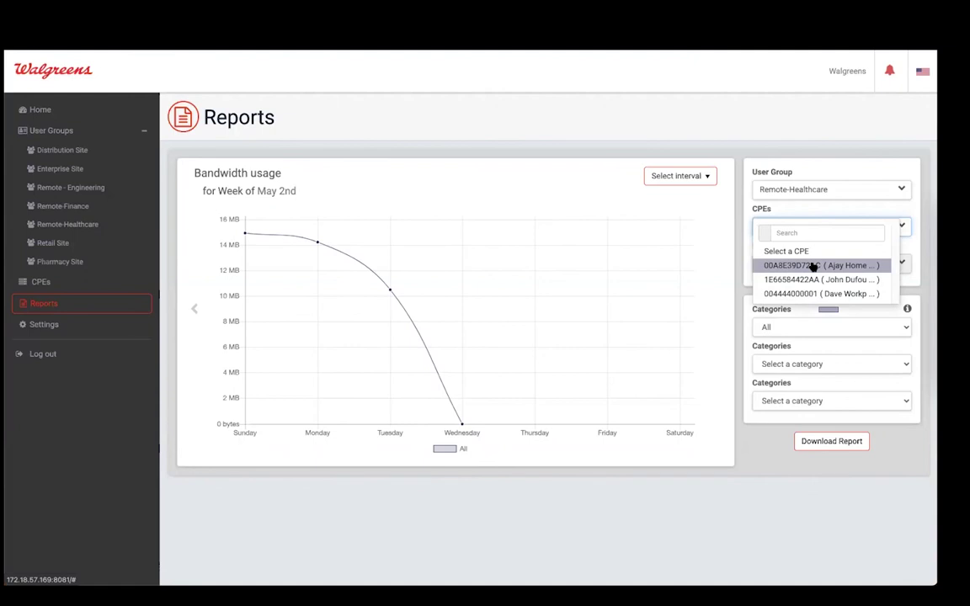
pyautogui.rightClick(911, 277)
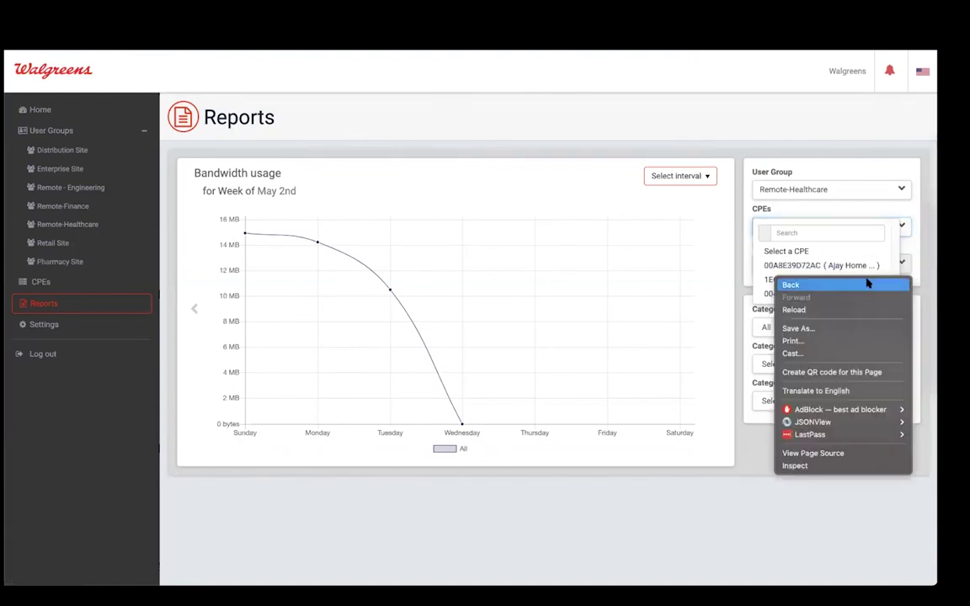
pyautogui.press('Escape')
pyautogui.click(911, 268)
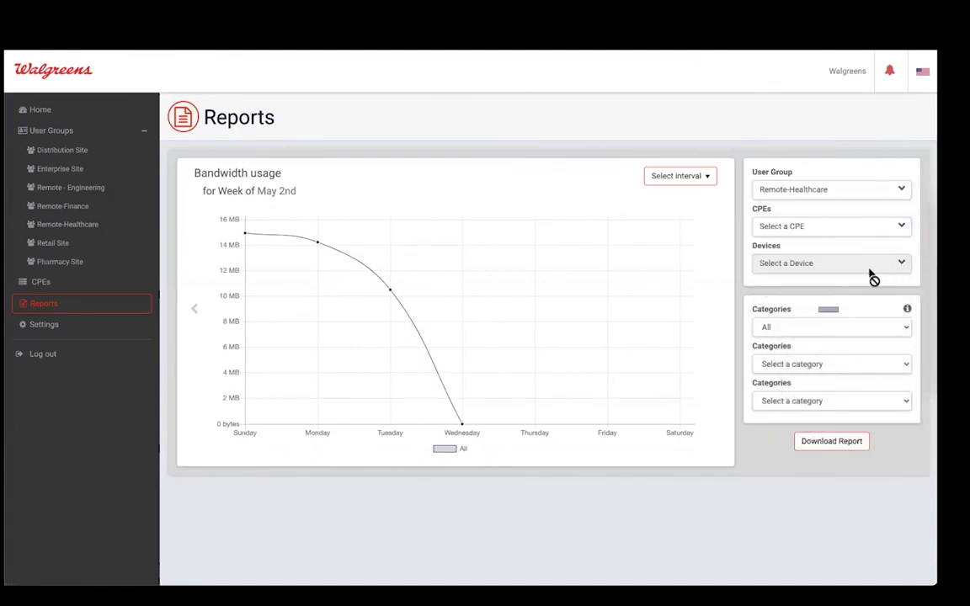
pyautogui.click(844, 228)
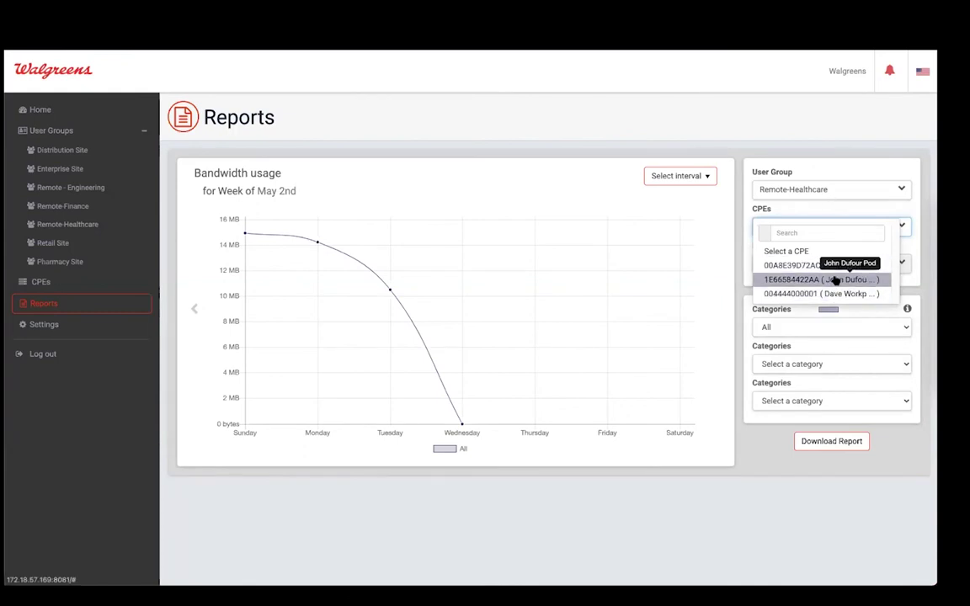
pyautogui.click(834, 279)
pyautogui.click(828, 266)
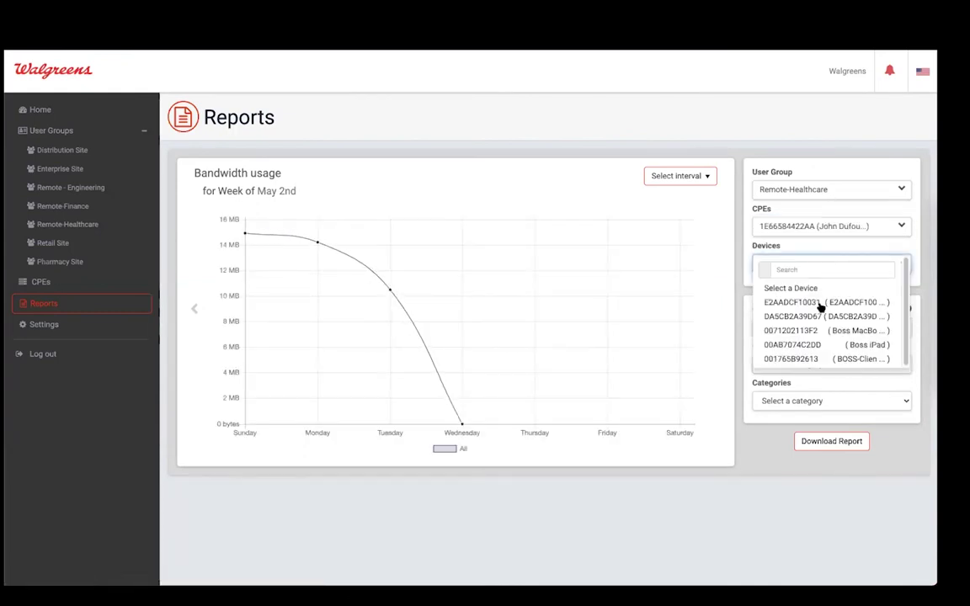
pyautogui.click(808, 331)
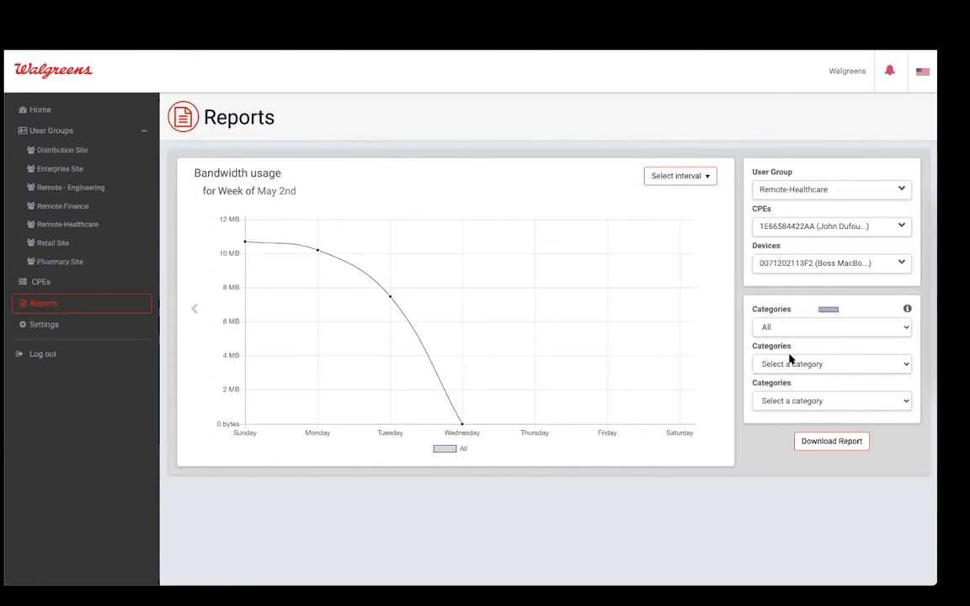
# Chart Malware and Bandwidth Consuming category series, then go back to the Home dashboard.
pyautogui.click(792, 363)
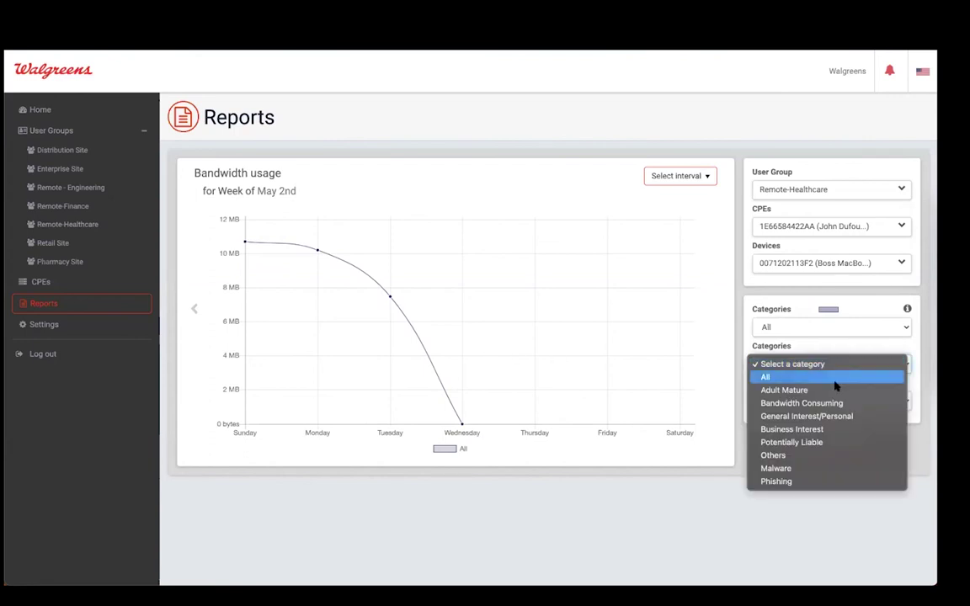
pyautogui.click(822, 467)
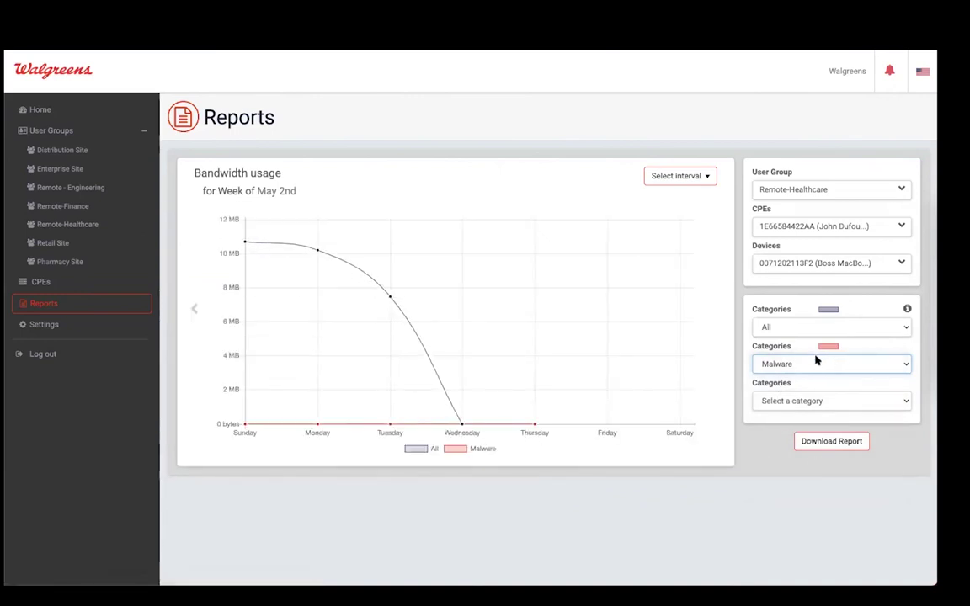
pyautogui.click(805, 403)
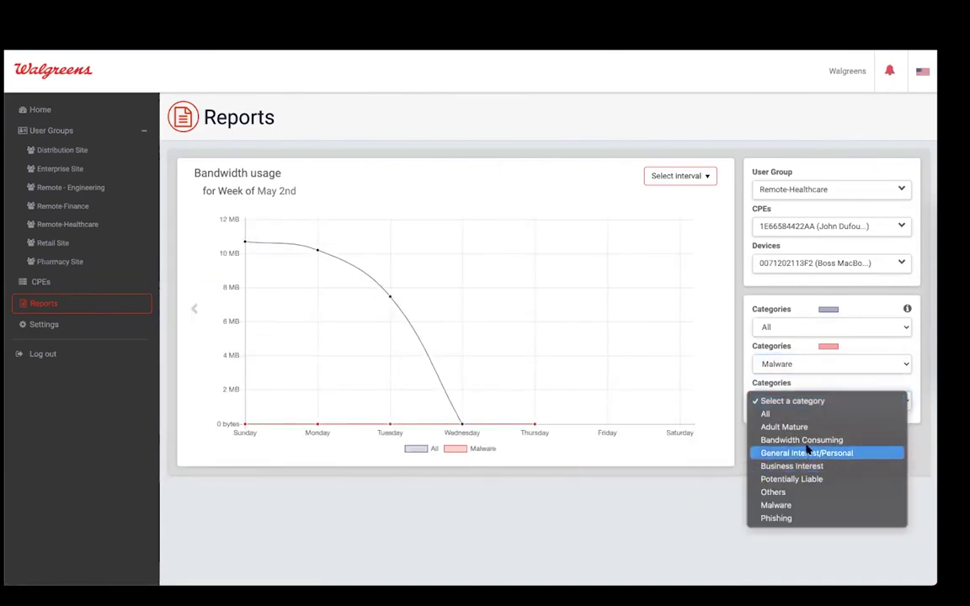
pyautogui.click(805, 440)
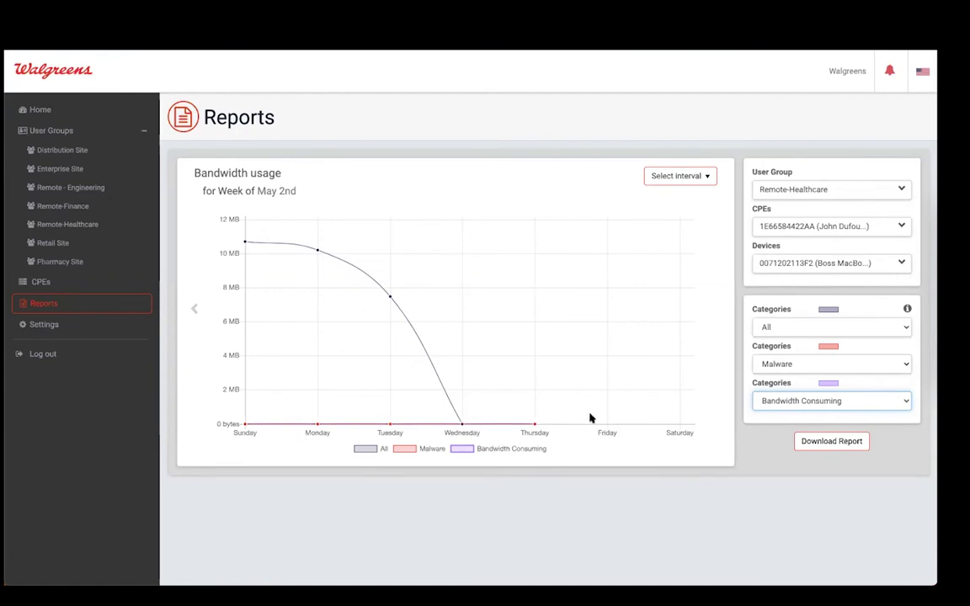
pyautogui.click(40, 110)
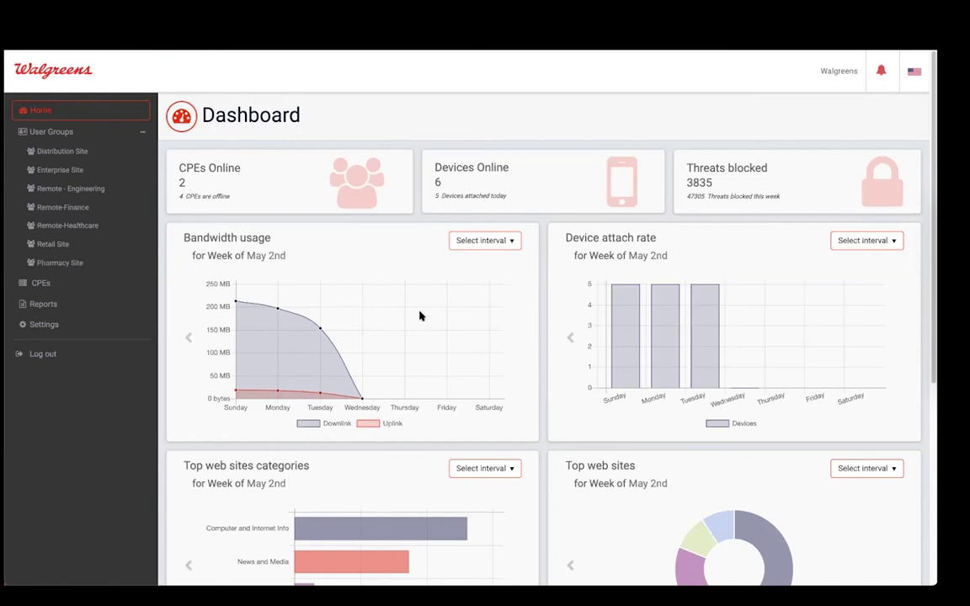
# Open Pharmacy Site's Networks tab, expand WiFi, and keep the mode at WPA2 Personal.
pyautogui.click(85, 265)
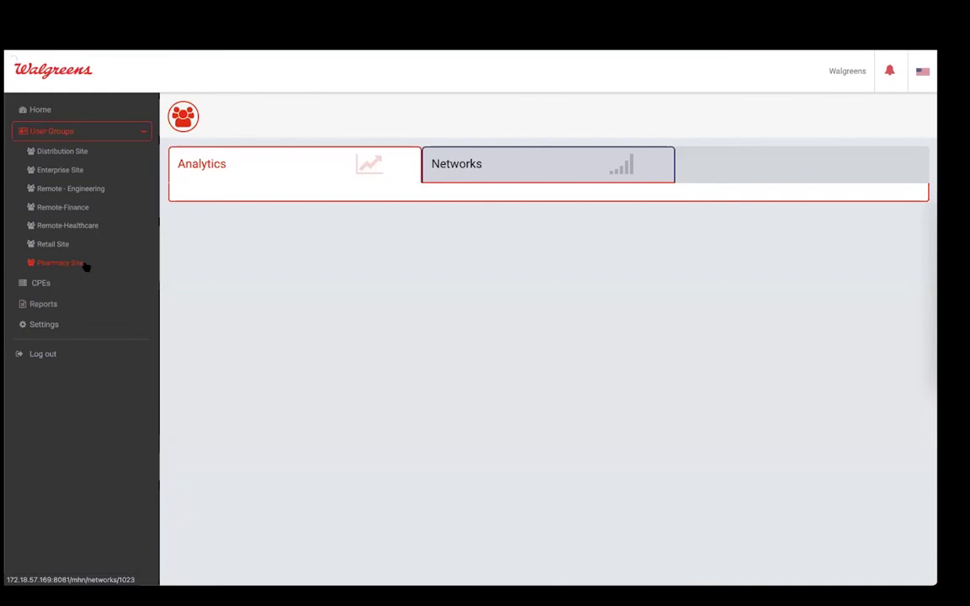
pyautogui.click(467, 165)
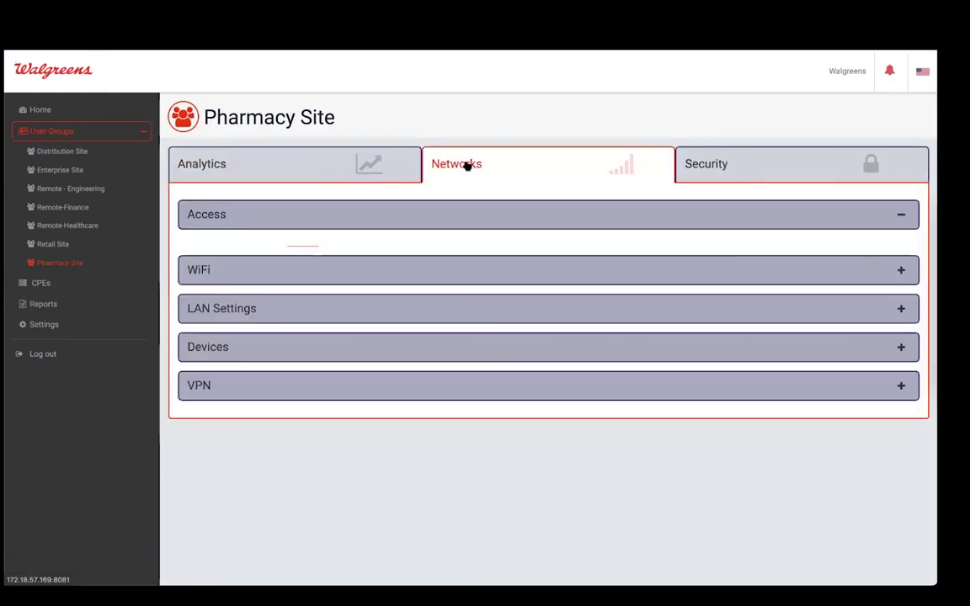
pyautogui.click(379, 349)
pyautogui.scroll(-1, 760, 416)
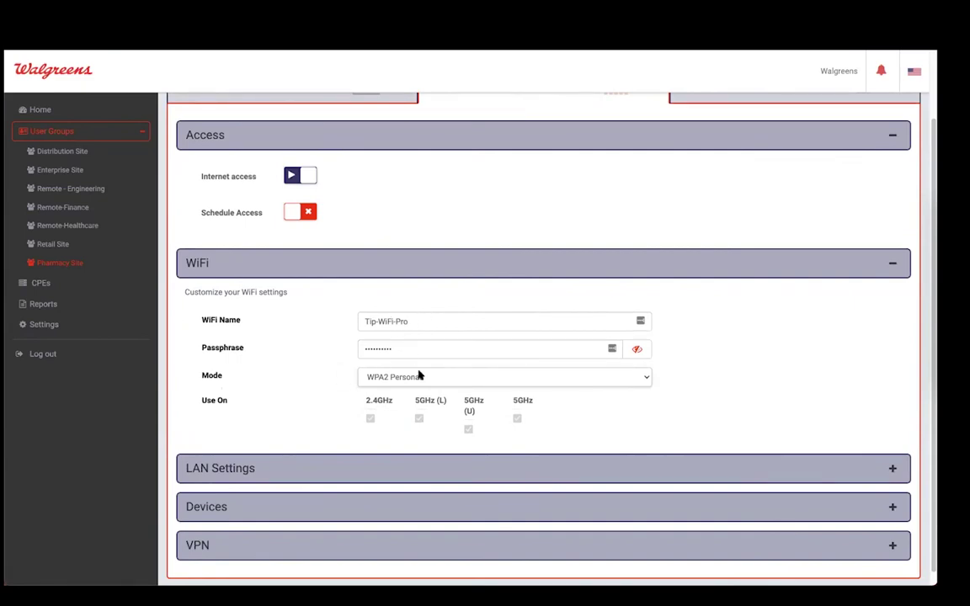
pyautogui.click(425, 379)
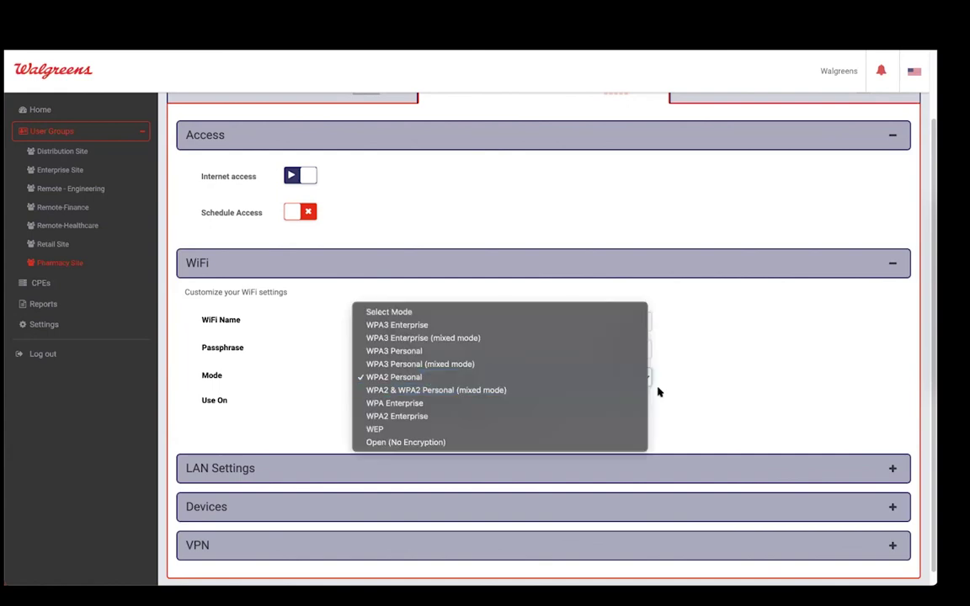
pyautogui.click(518, 376)
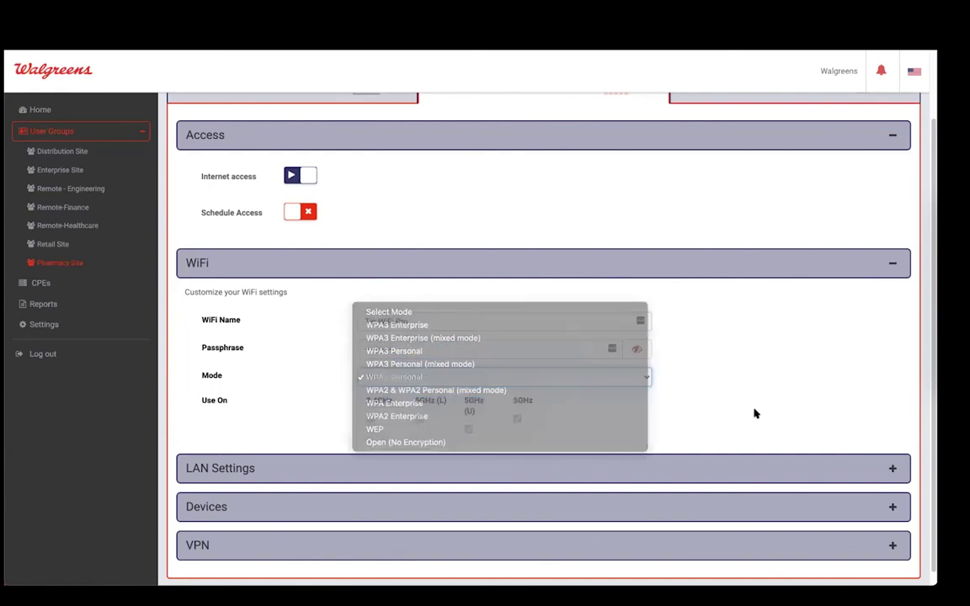